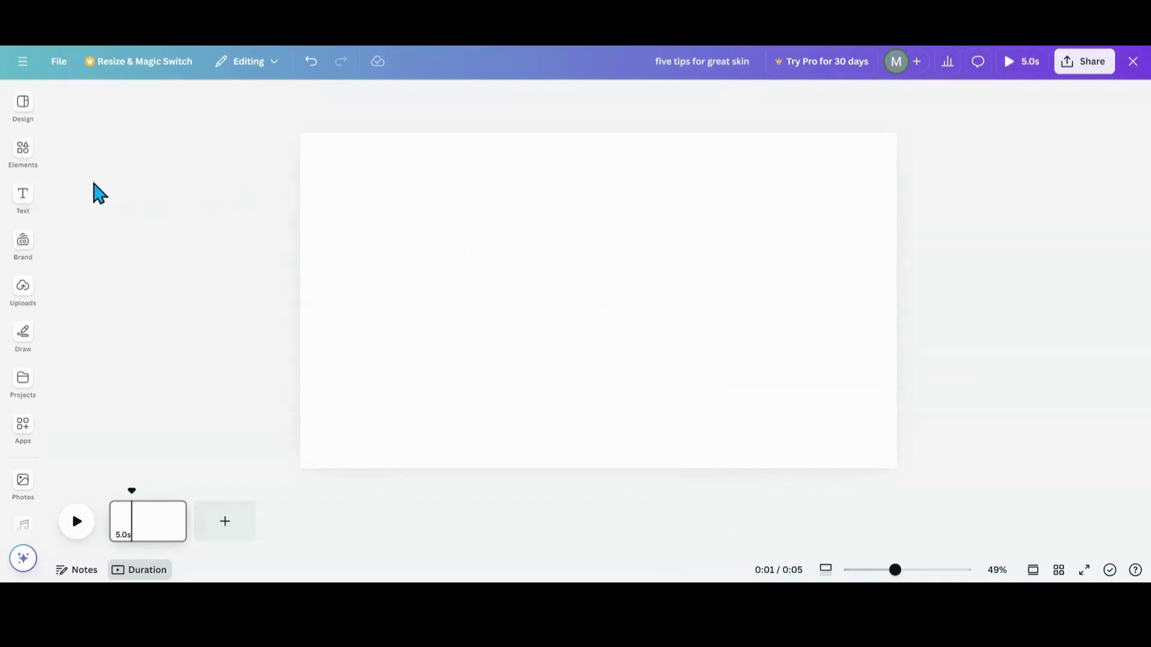
Add a square frame to the page, stretch it into a wide rectangle, and move it to the page's left half
{"action": "left_click", "coordinate": [24, 156]}
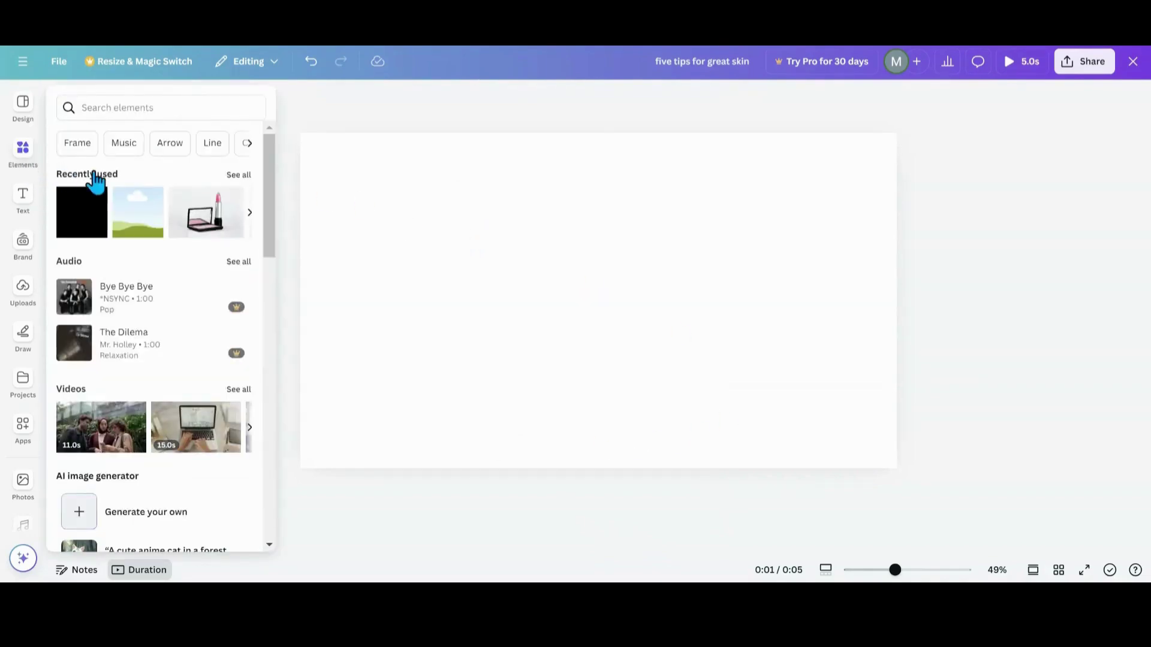
{"action": "scroll", "coordinate": [102, 240], "scroll_direction": "down", "scroll_amount": 10}
{"action": "scroll", "coordinate": [102, 254], "scroll_direction": "down", "scroll_amount": 3}
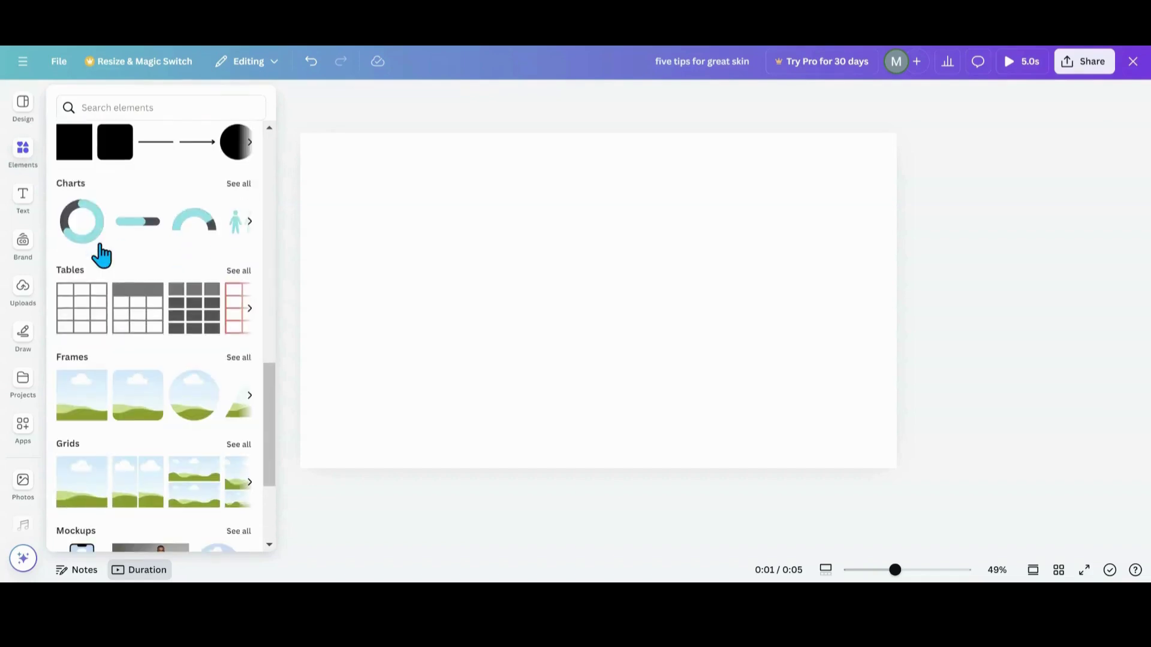
{"action": "left_click", "coordinate": [80, 424]}
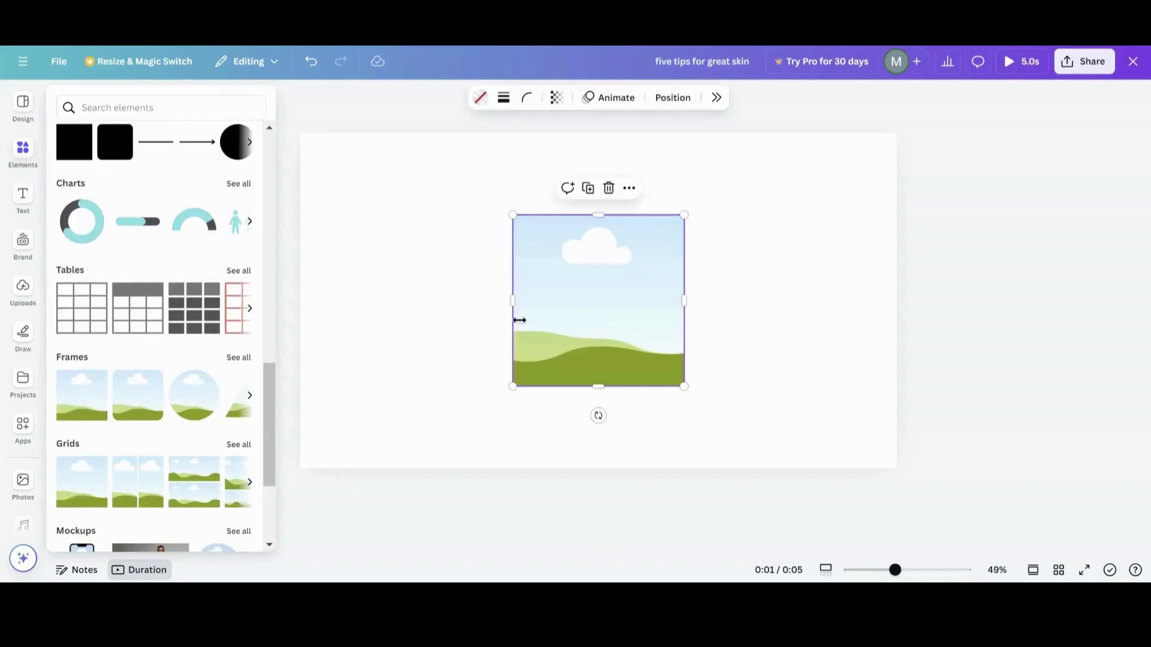
{"action": "left_click_drag", "start_coordinate": [684, 302], "coordinate": [802, 300]}
{"action": "left_click_drag", "start_coordinate": [649, 318], "coordinate": [493, 316]}
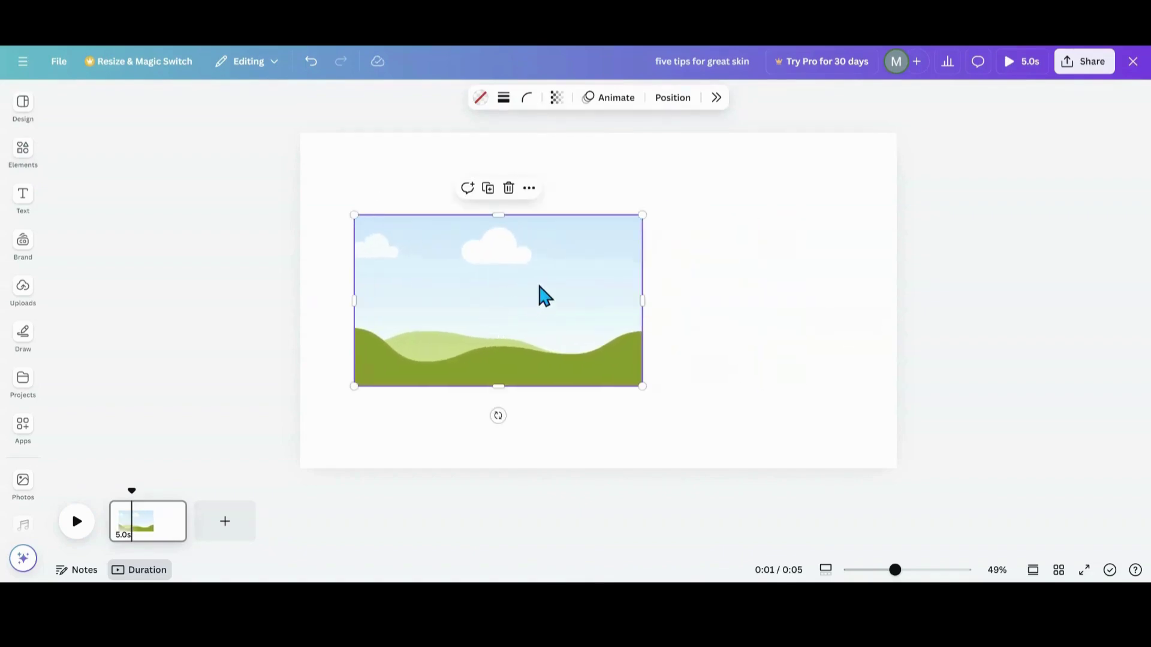
Give the wide frame a border with a weight of 2
{"action": "left_click", "coordinate": [503, 99]}
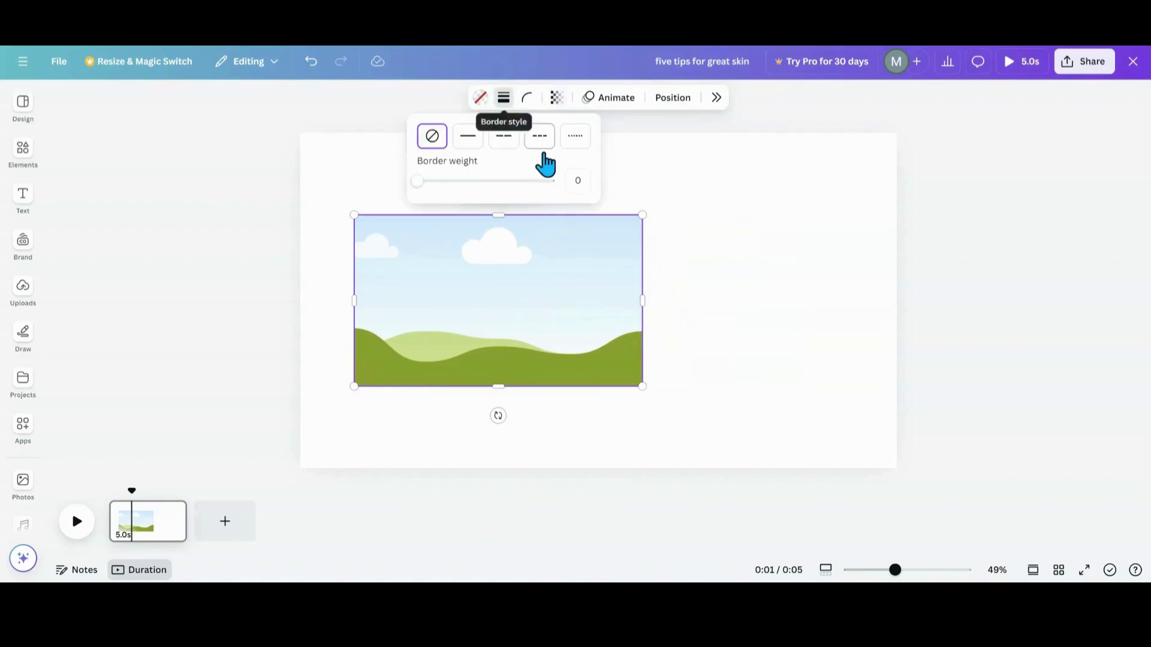
{"action": "left_click", "coordinate": [578, 183]}
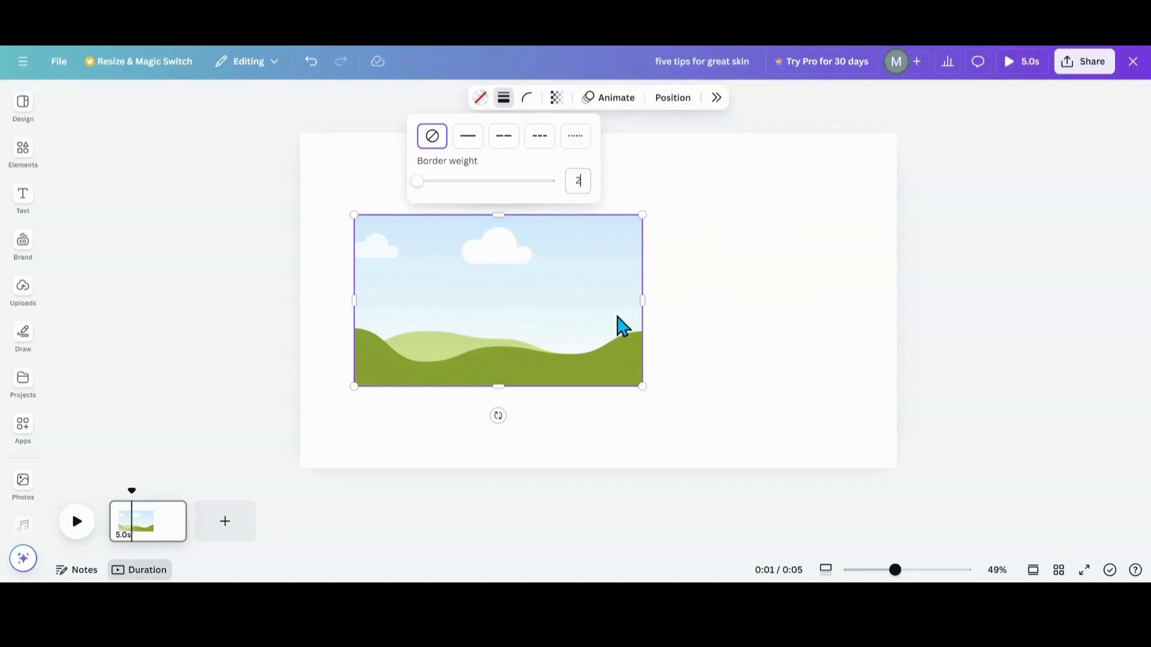
{"action": "left_click", "coordinate": [722, 332]}
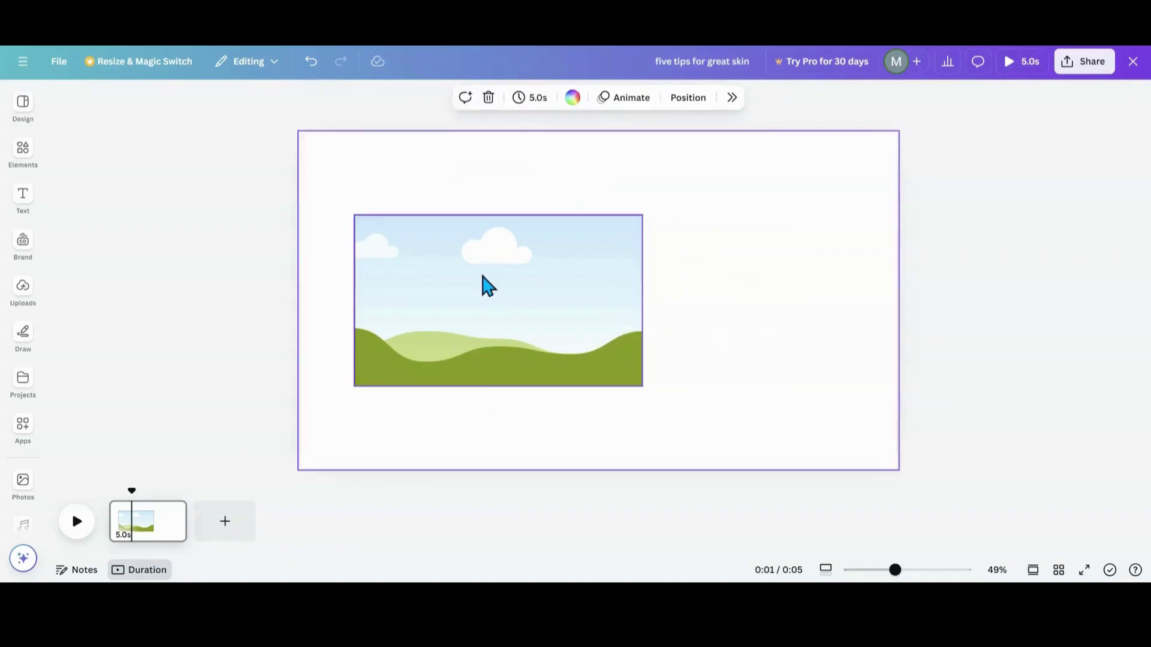
Shrink the frame to about 406 × 241 px and move it to the page's upper-left area
{"action": "left_click", "coordinate": [487, 286]}
{"action": "left_click_drag", "start_coordinate": [355, 215], "coordinate": [516, 312]}
{"action": "left_click_drag", "start_coordinate": [570, 347], "coordinate": [415, 205]}
Duplicate the frame, place the copy directly to its right, and narrow the copy to about 239 px wide
{"action": "left_click", "coordinate": [461, 306]}
{"action": "left_click", "coordinate": [431, 211]}
{"action": "left_click", "coordinate": [406, 141]}
{"action": "left_click_drag", "start_coordinate": [462, 216], "coordinate": [537, 205]}
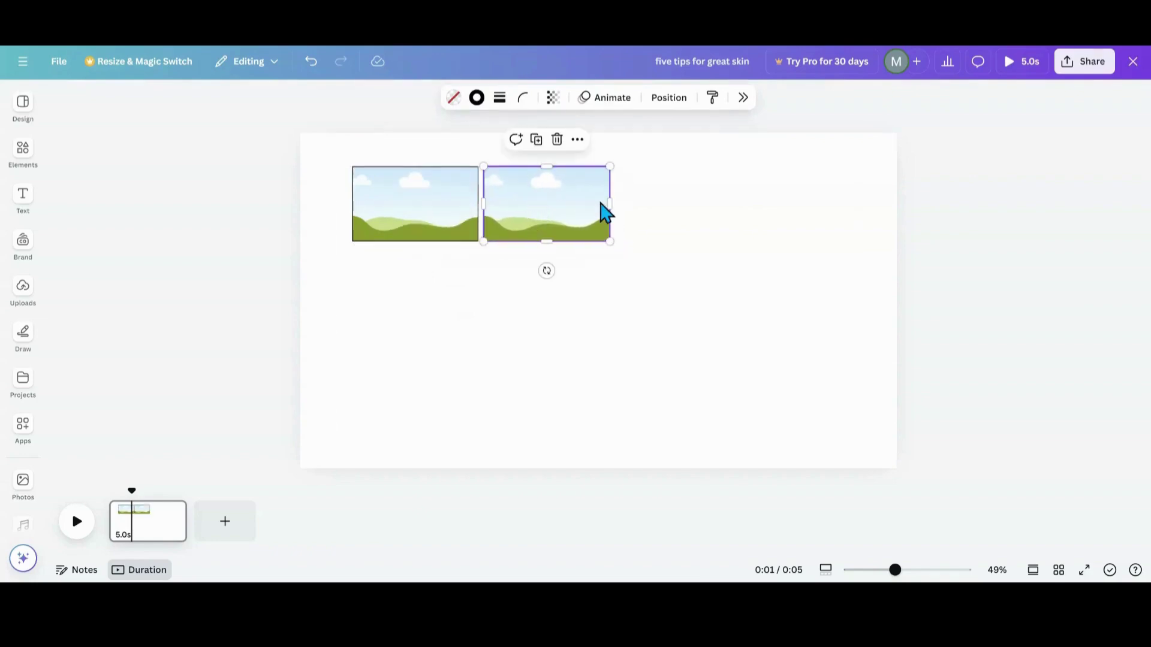
{"action": "left_click_drag", "start_coordinate": [613, 207], "coordinate": [561, 206]}
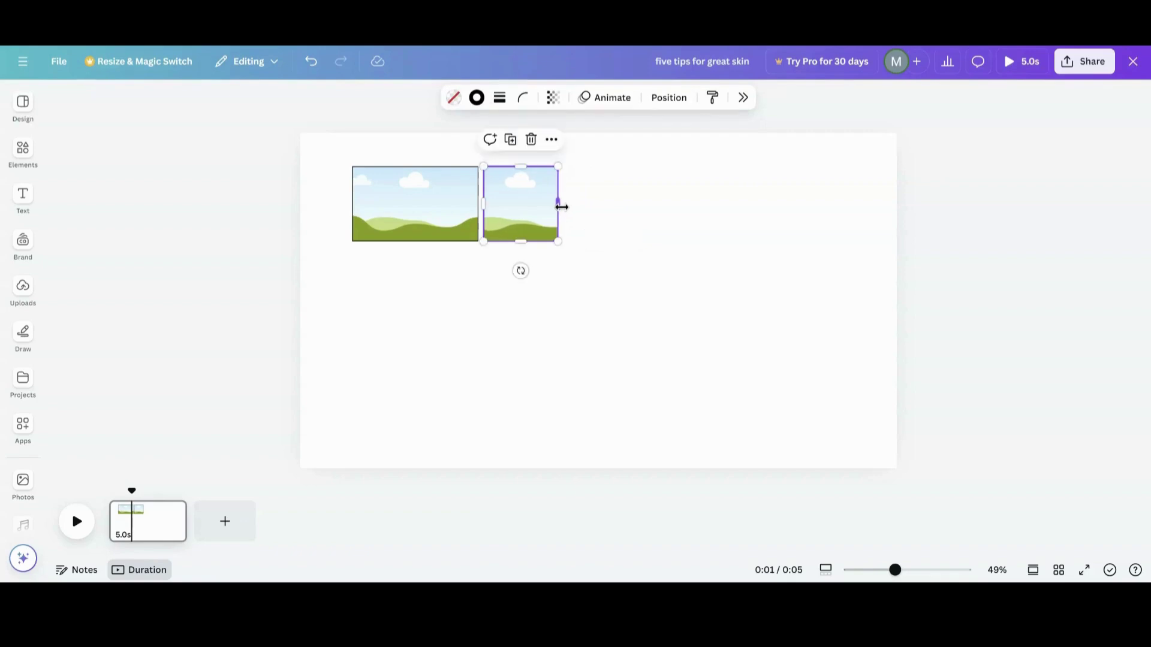
Duplicate the wide frame and place the copy at the right end of the top row, beside the narrow frame
{"action": "left_click", "coordinate": [671, 100]}
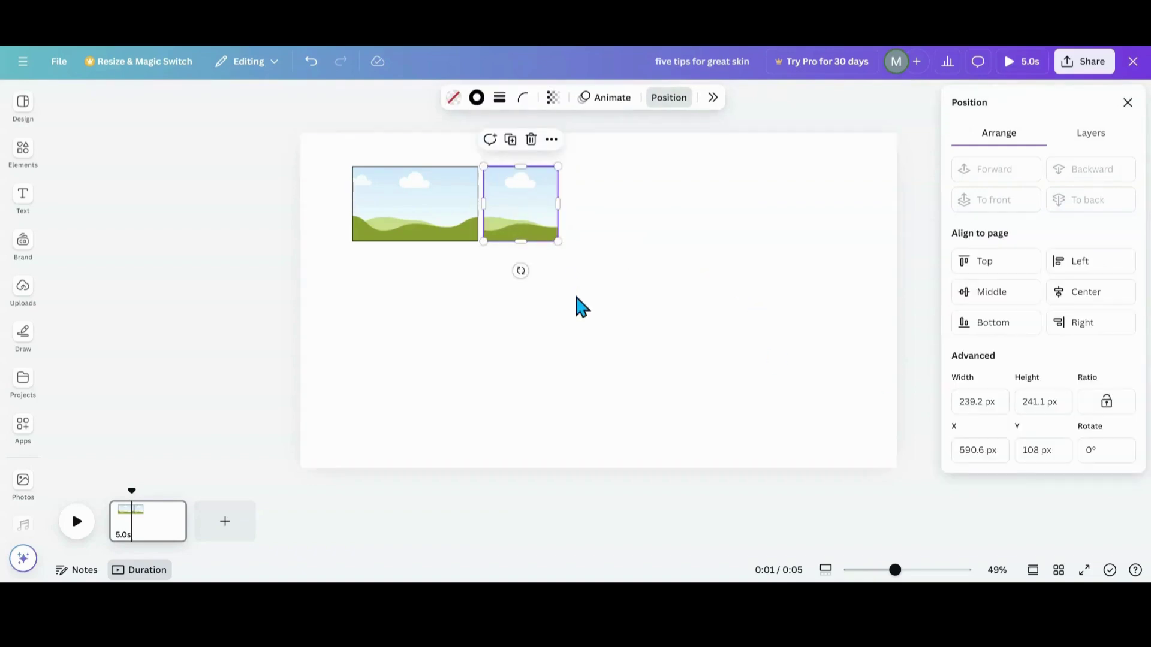
{"action": "left_click", "coordinate": [445, 216]}
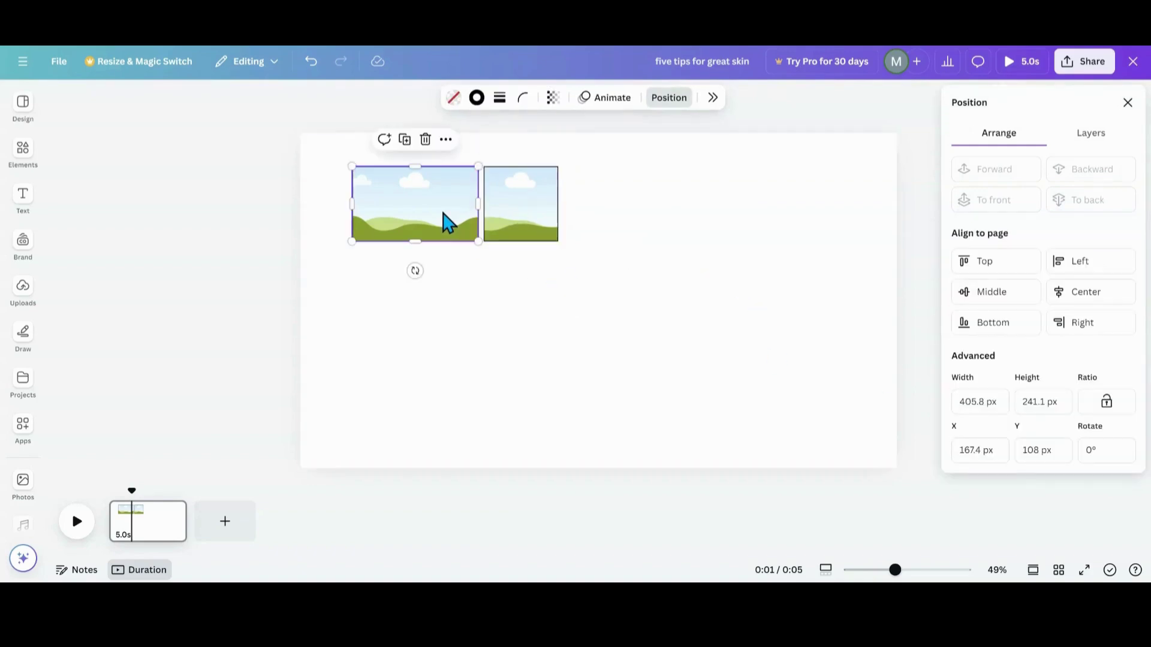
{"action": "left_click", "coordinate": [405, 141]}
{"action": "left_click_drag", "start_coordinate": [404, 206], "coordinate": [608, 205]}
Tighten the gaps between the narrow middle frame and its neighbours in the top row
{"action": "left_click", "coordinate": [539, 209]}
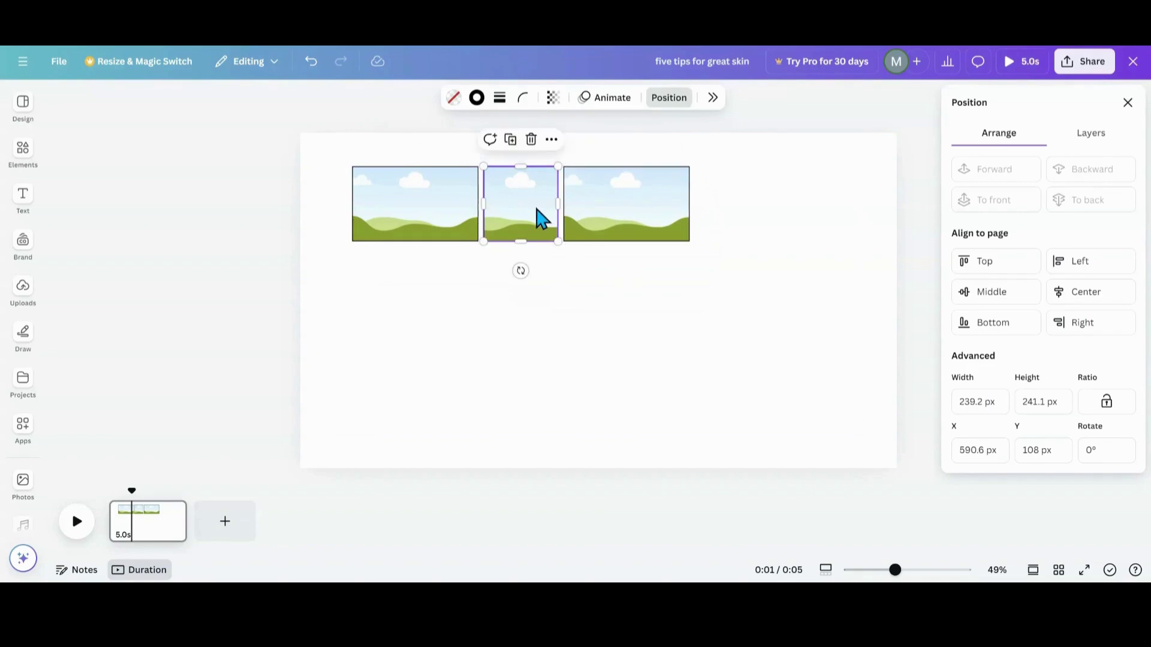
{"action": "left_click_drag", "start_coordinate": [541, 219], "coordinate": [594, 207]}
{"action": "left_click", "coordinate": [585, 223]}
{"action": "left_click", "coordinate": [576, 270]}
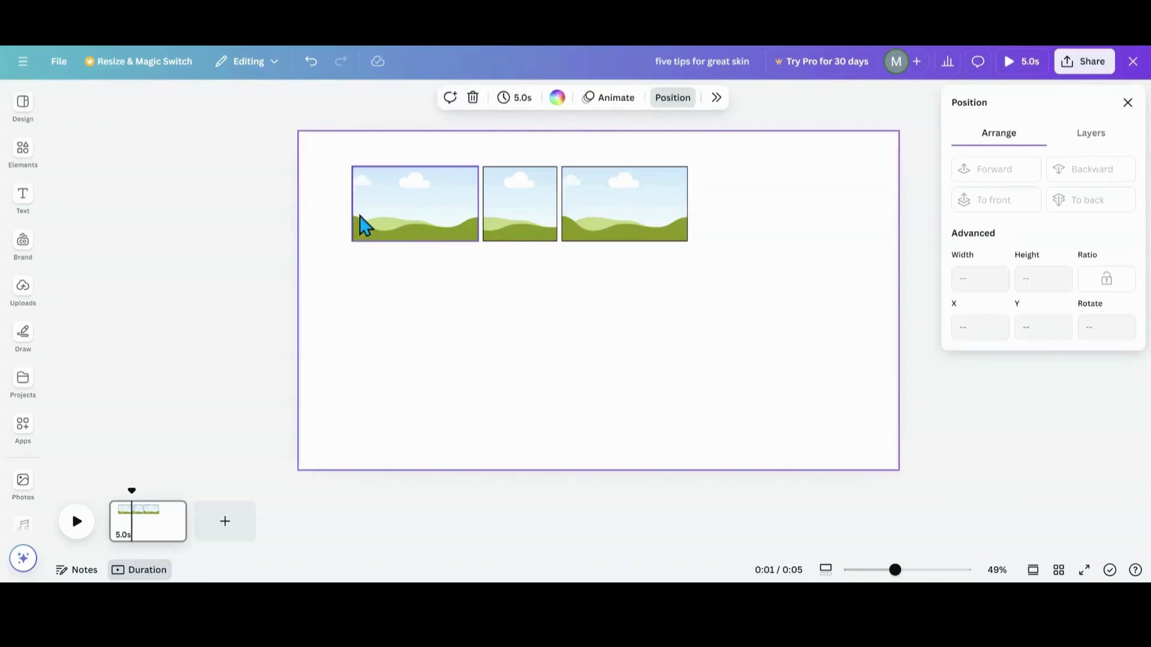
Duplicate the whole row of three frames and place the copy near the page's lower-right corner
{"action": "left_click_drag", "start_coordinate": [304, 205], "coordinate": [659, 231]}
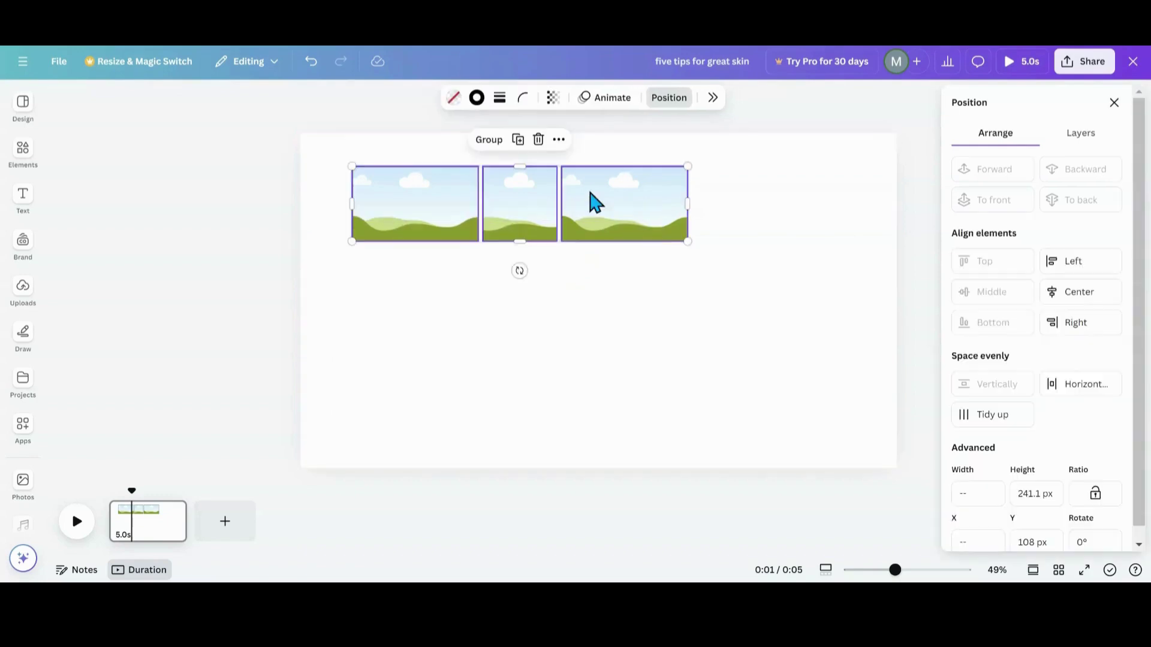
{"action": "left_click", "coordinate": [518, 140]}
{"action": "left_click_drag", "start_coordinate": [513, 186], "coordinate": [658, 411]}
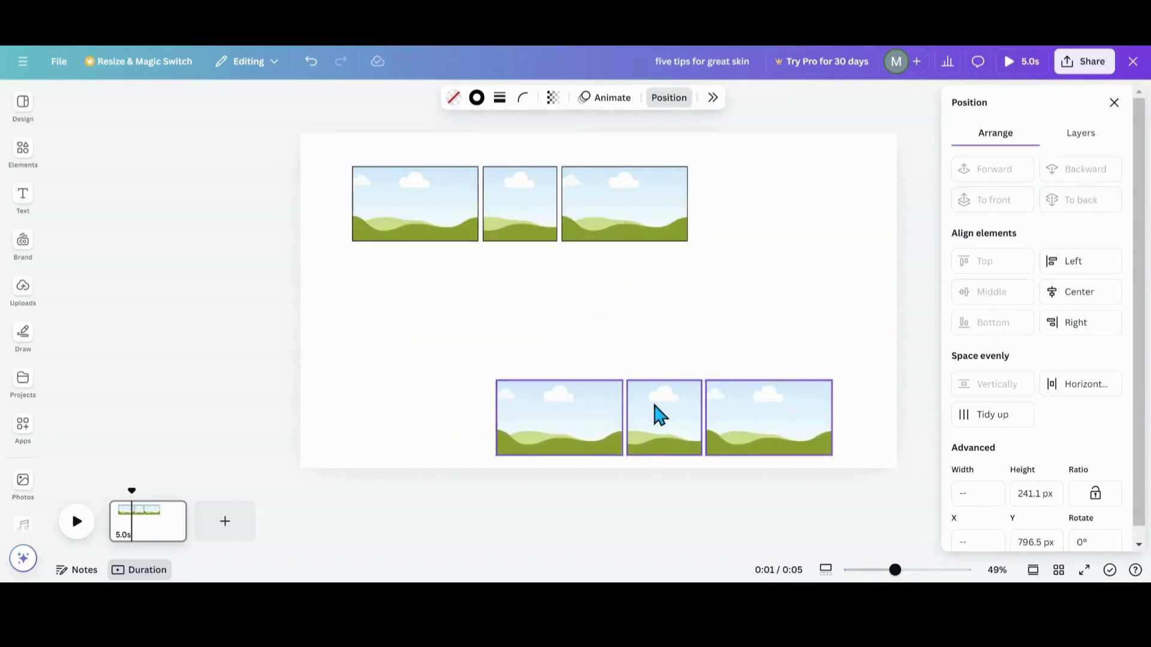
{"action": "left_click", "coordinate": [367, 295]}
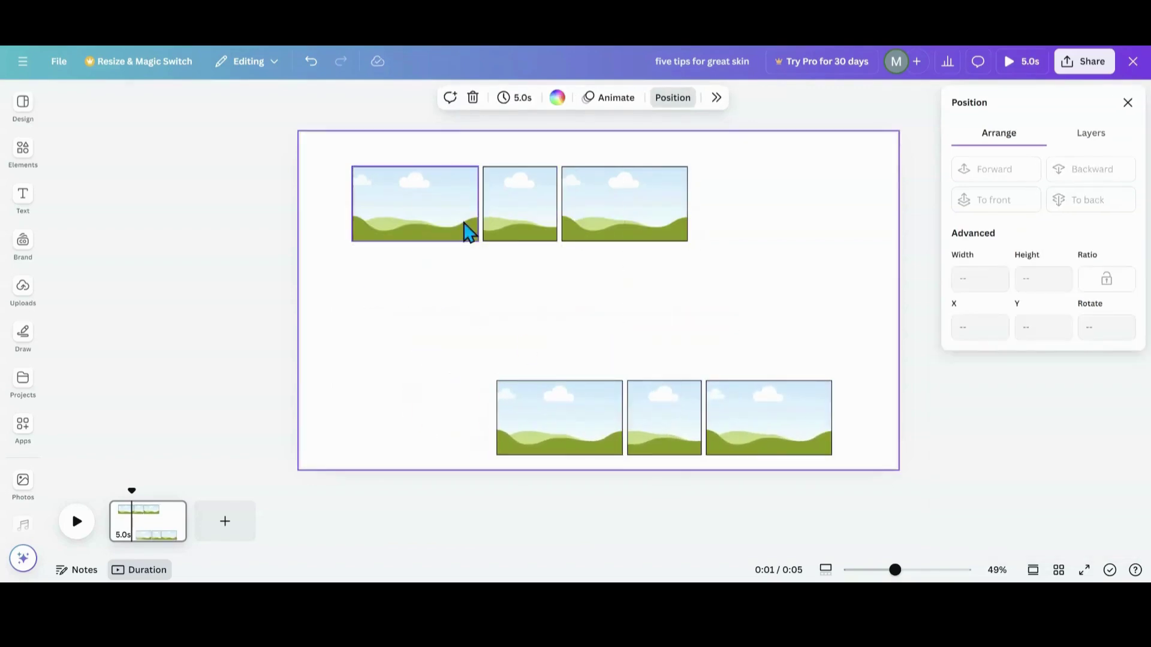
Duplicate the top row's first and last frames and place the copies in a middle row with a wide gap between them
{"action": "left_click", "coordinate": [440, 229]}
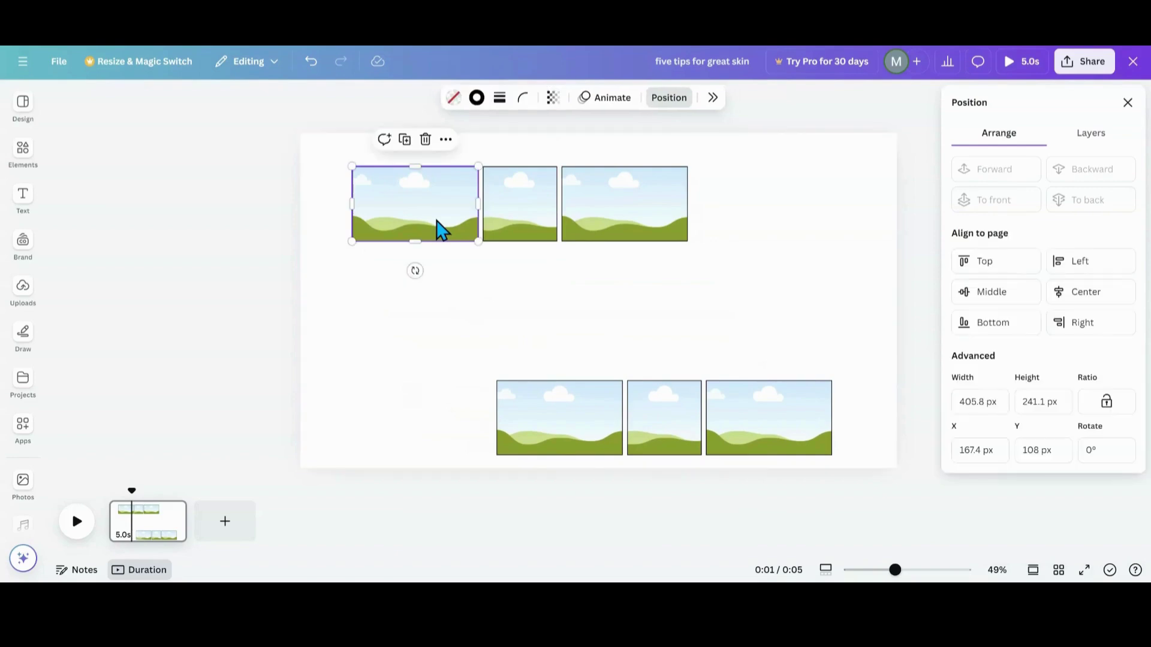
{"action": "left_click", "coordinate": [406, 144]}
{"action": "left_click_drag", "start_coordinate": [411, 206], "coordinate": [398, 303]}
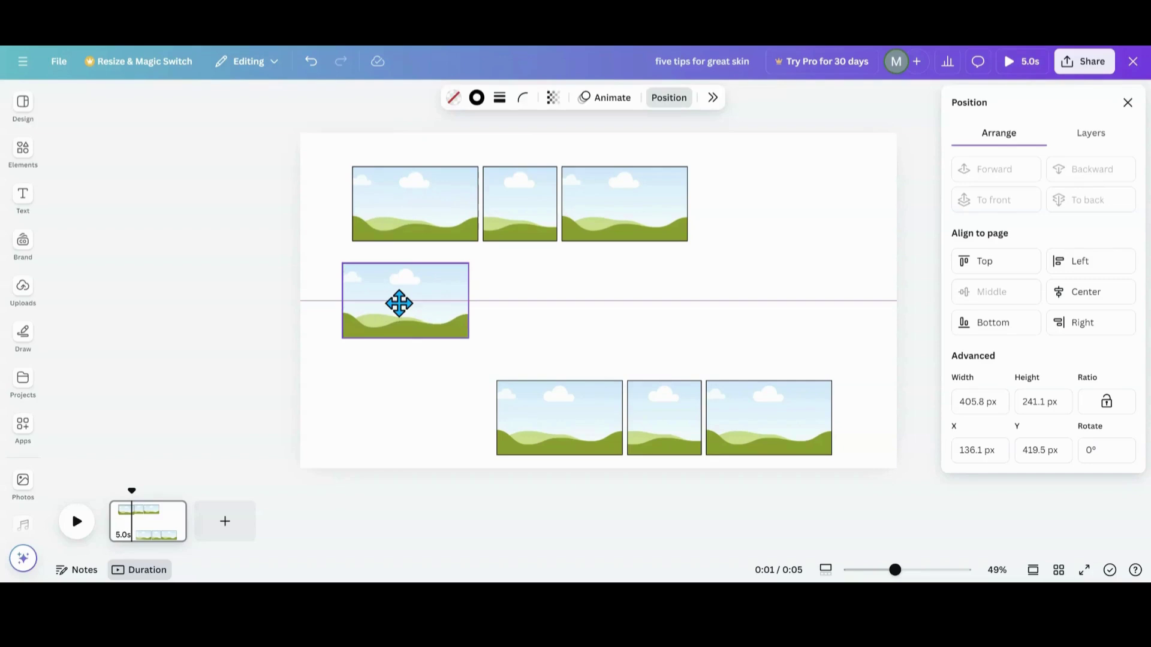
{"action": "left_click", "coordinate": [639, 183]}
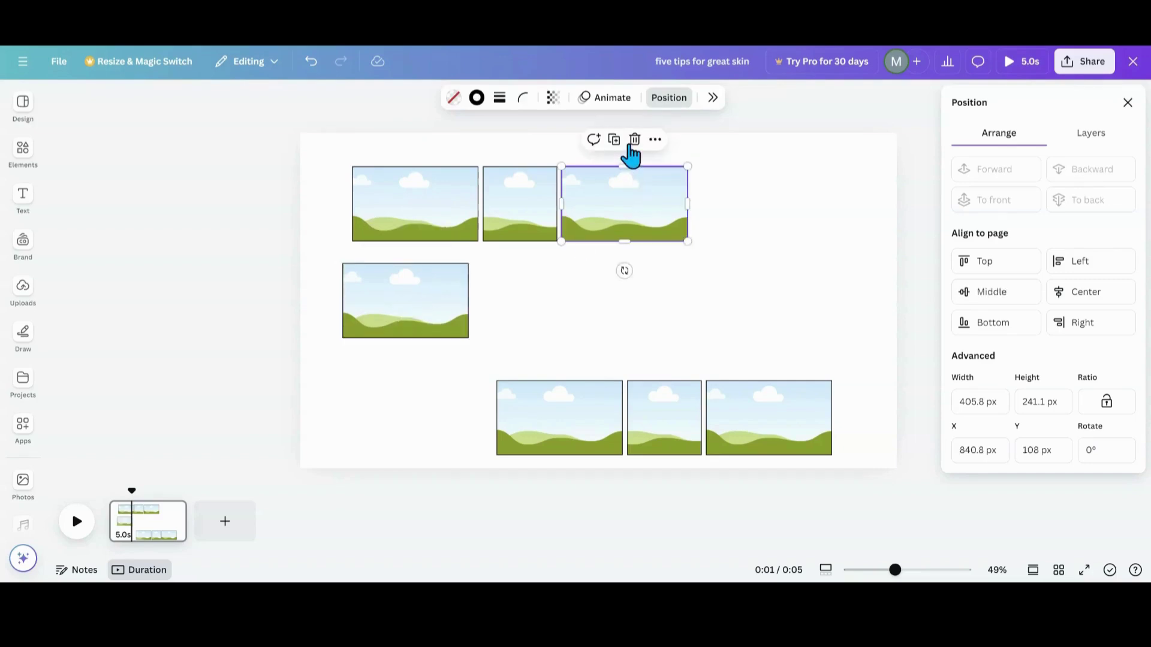
{"action": "left_click", "coordinate": [615, 141]}
{"action": "left_click_drag", "start_coordinate": [621, 170], "coordinate": [672, 294]}
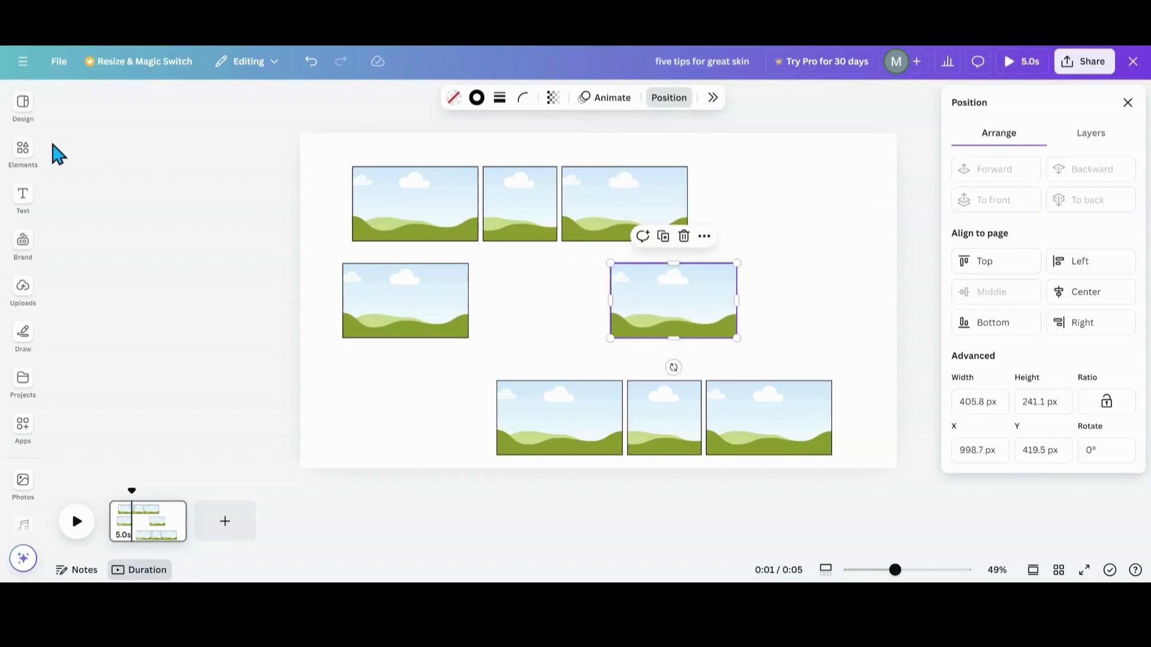
Add a square shape, resize it to about 406 × 241 px, and fit it between the two middle-row frames
{"action": "left_click", "coordinate": [24, 149]}
{"action": "left_click", "coordinate": [71, 150]}
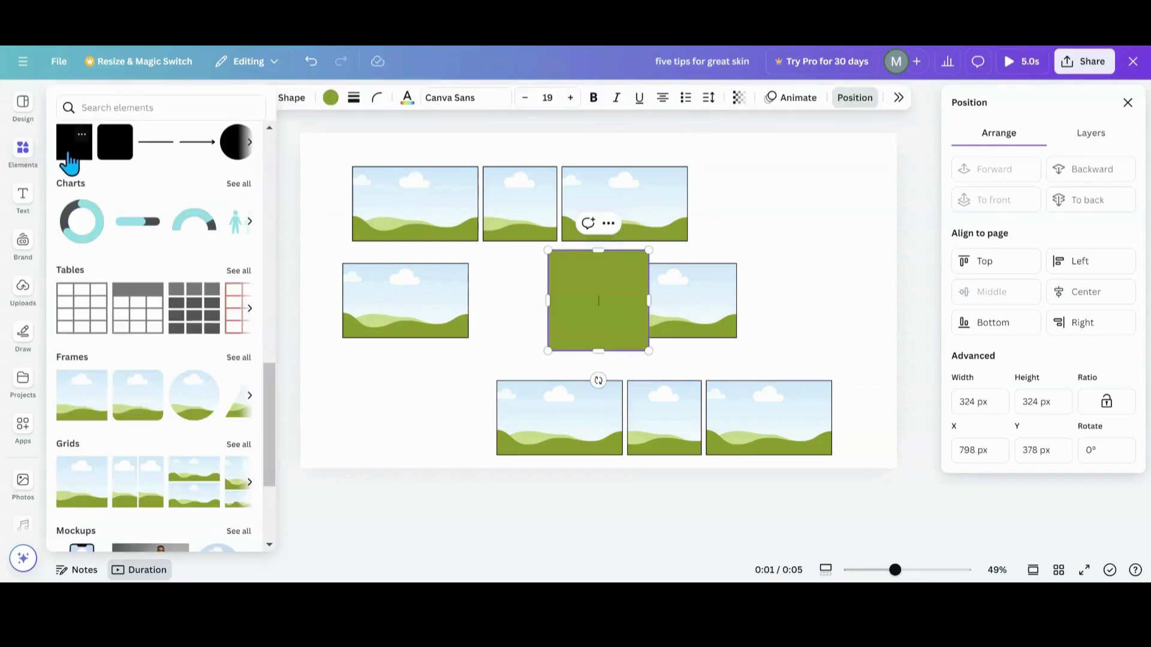
{"action": "left_click_drag", "start_coordinate": [606, 305], "coordinate": [659, 302]}
{"action": "left_click_drag", "start_coordinate": [663, 362], "coordinate": [662, 338]}
{"action": "left_click_drag", "start_coordinate": [710, 302], "coordinate": [544, 300]}
Nudge the two middle-row frames to leave narrow, even gaps on both sides of the green rectangle
{"action": "left_click_drag", "start_coordinate": [642, 312], "coordinate": [634, 305]}
{"action": "left_click", "coordinate": [789, 311]}
{"action": "left_click", "coordinate": [687, 314]}
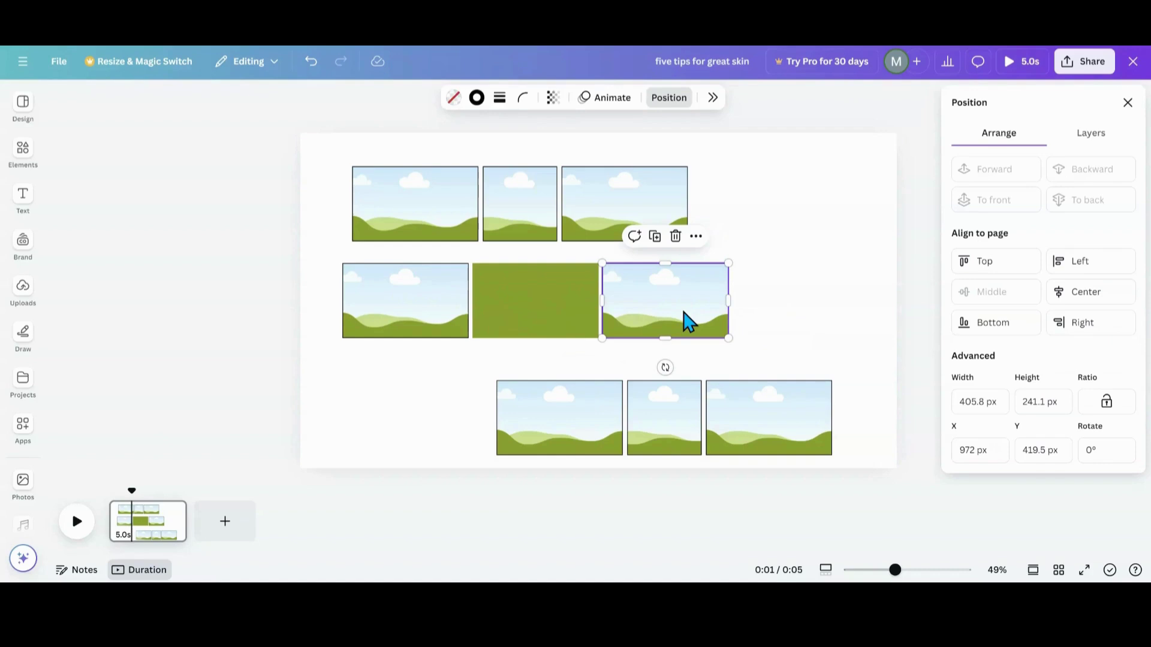
{"action": "left_click_drag", "start_coordinate": [685, 312], "coordinate": [685, 321]}
{"action": "left_click", "coordinate": [432, 324]}
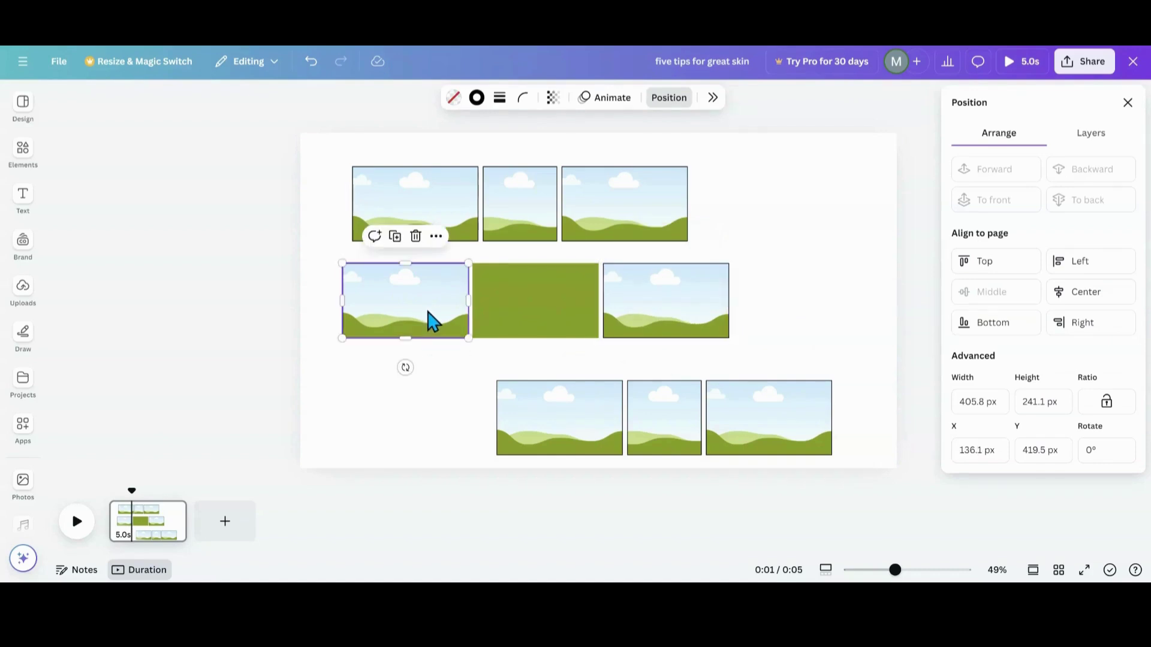
{"action": "left_click_drag", "start_coordinate": [433, 323], "coordinate": [424, 315]}
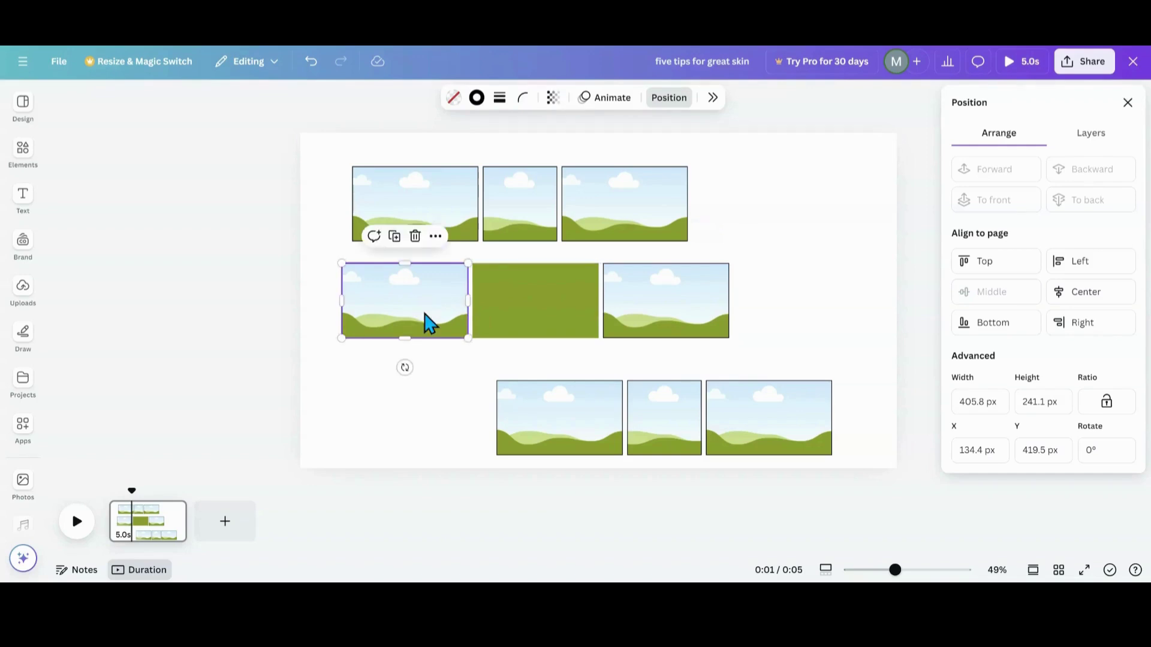
Add a thin border to the green rectangle so it matches the adjacent frames
{"action": "left_click", "coordinate": [499, 303]}
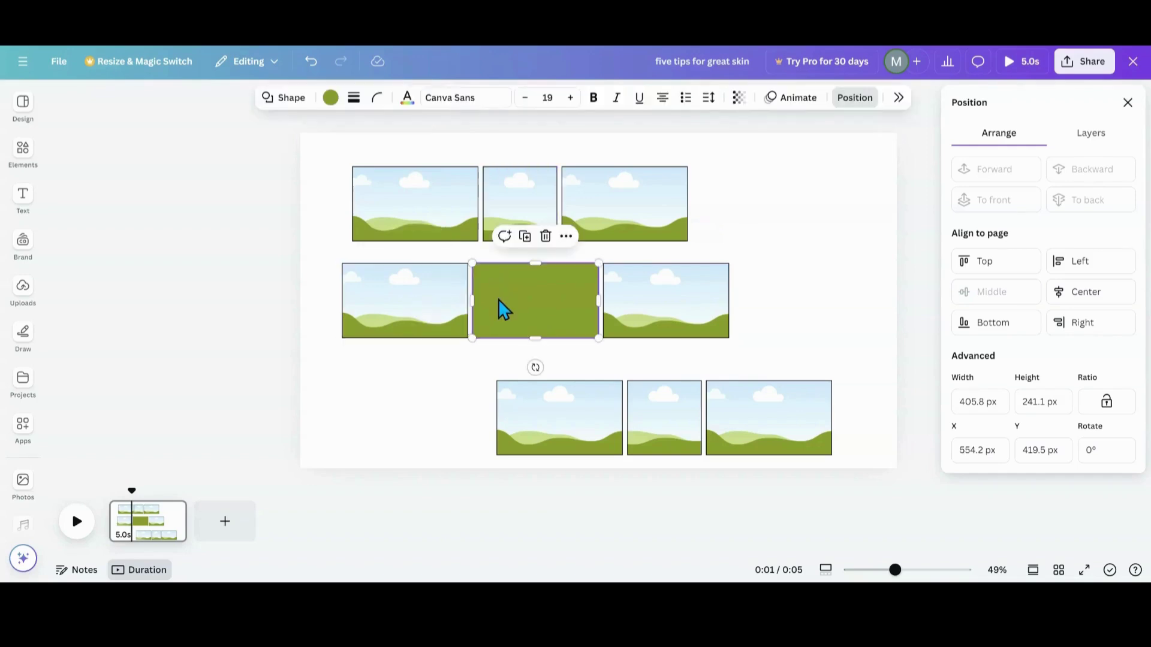
{"action": "left_click", "coordinate": [355, 99]}
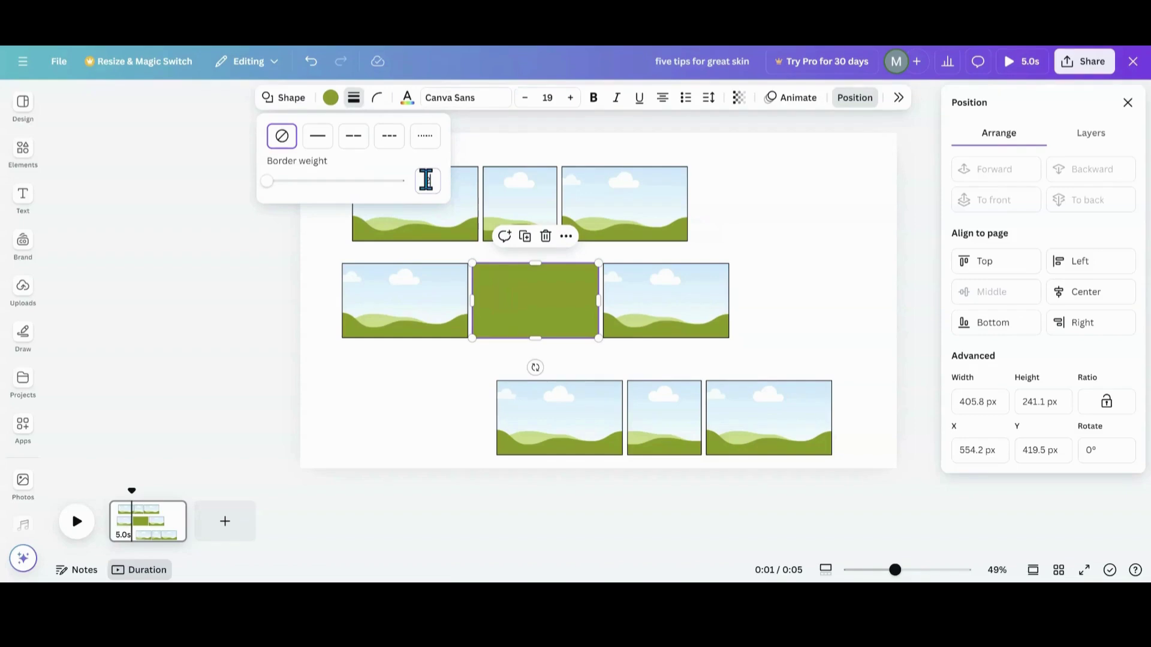
{"action": "left_click", "coordinate": [623, 310]}
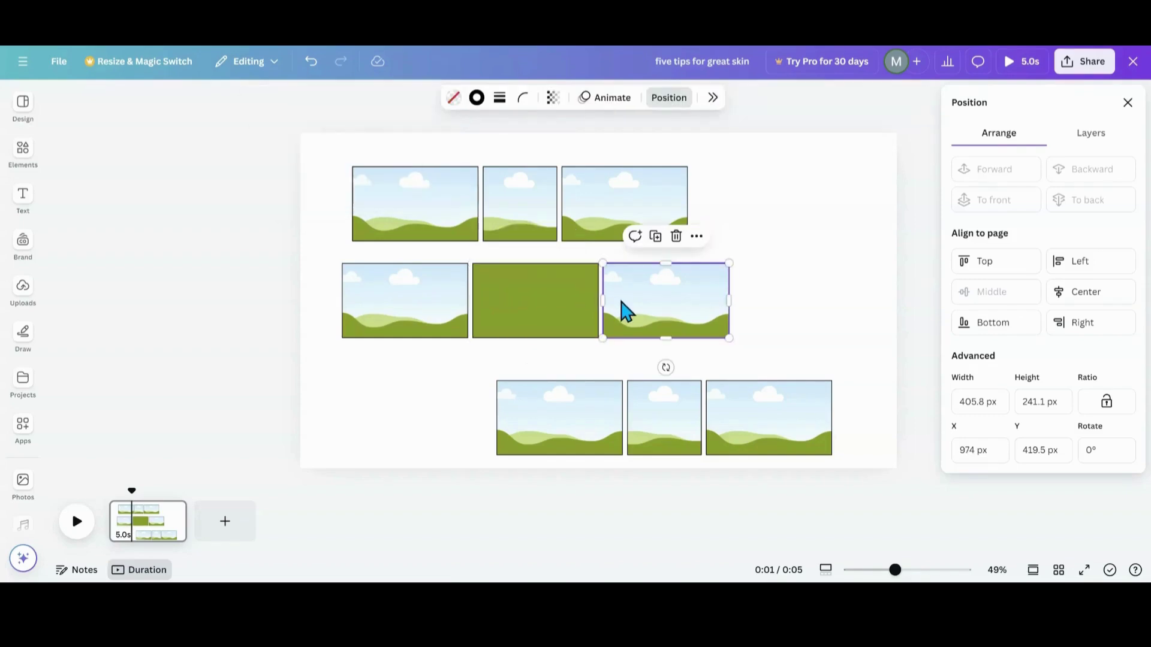
{"action": "left_click_drag", "start_coordinate": [621, 301], "coordinate": [618, 300]}
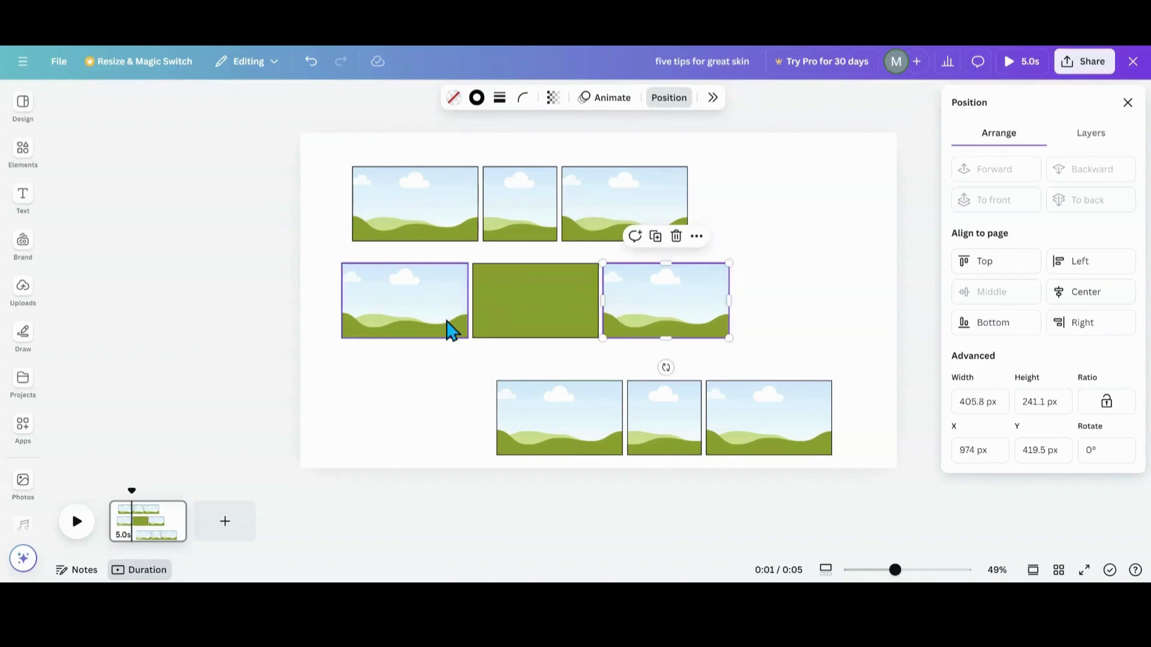
{"action": "left_click", "coordinate": [421, 370]}
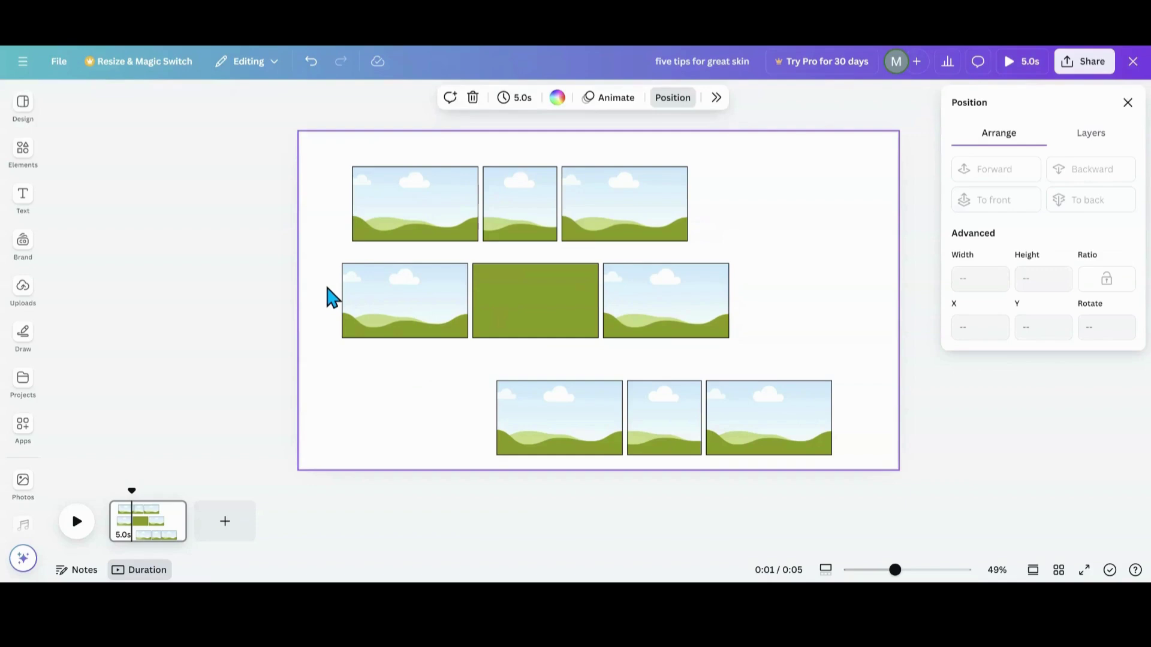
Move the entire middle row right and slightly down, between the top and bottom rows
{"action": "left_click_drag", "start_coordinate": [322, 295], "coordinate": [682, 315]}
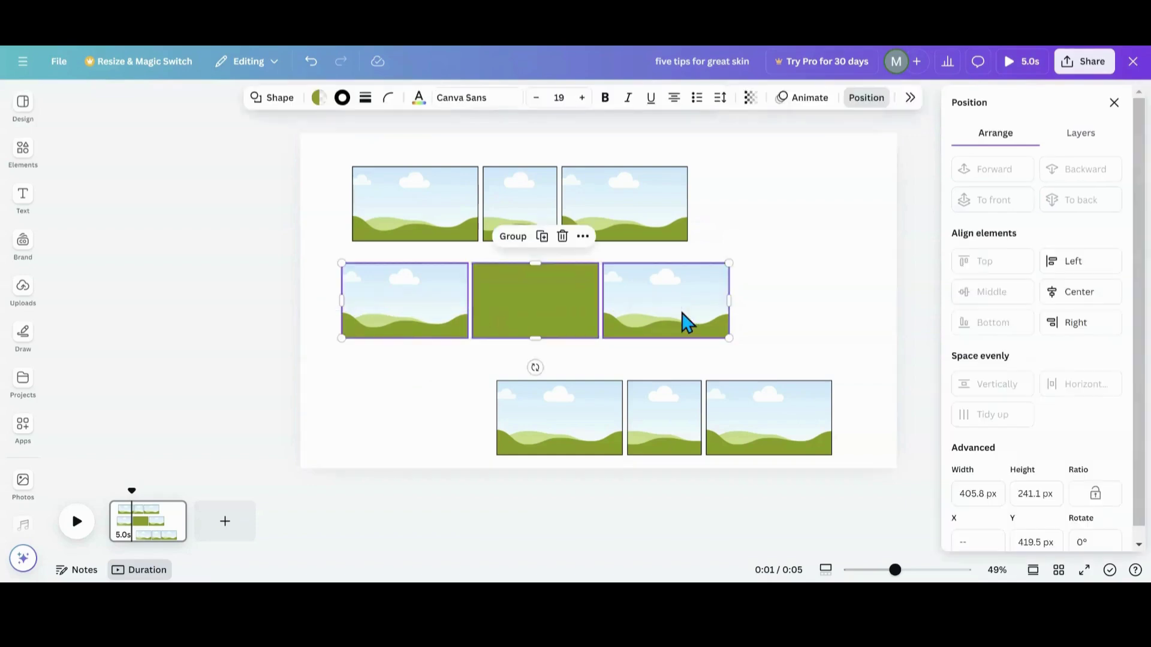
{"action": "left_click_drag", "start_coordinate": [556, 315], "coordinate": [605, 321]}
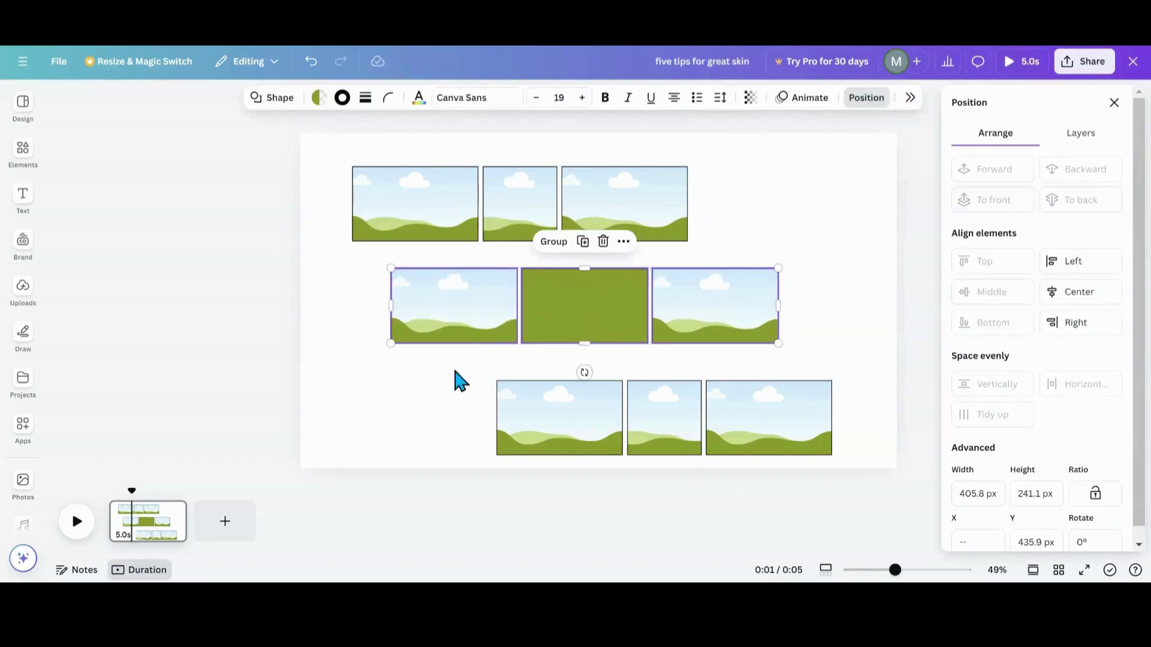
{"action": "left_click", "coordinate": [460, 381]}
Duplicate the green rectangle twice, placing one copy at the top row's left end and one at the bottom row's right end, both overhanging the page
{"action": "left_click", "coordinate": [570, 332]}
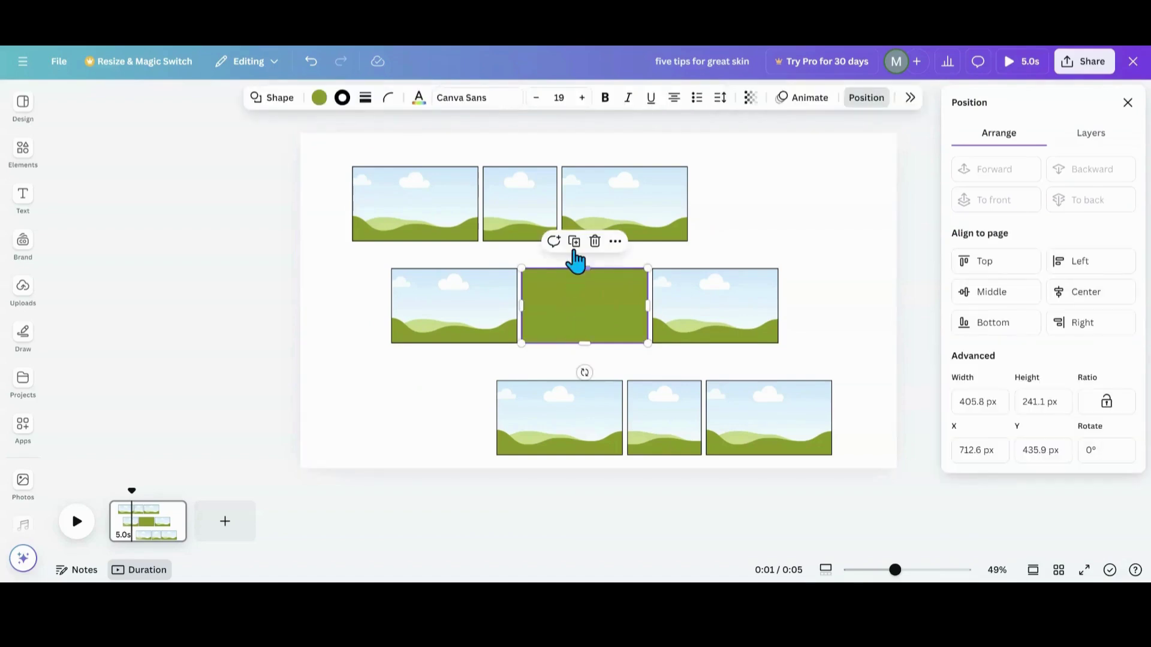
{"action": "left_click", "coordinate": [573, 243]}
{"action": "left_click_drag", "start_coordinate": [575, 301], "coordinate": [267, 199]}
{"action": "left_click", "coordinate": [566, 304]}
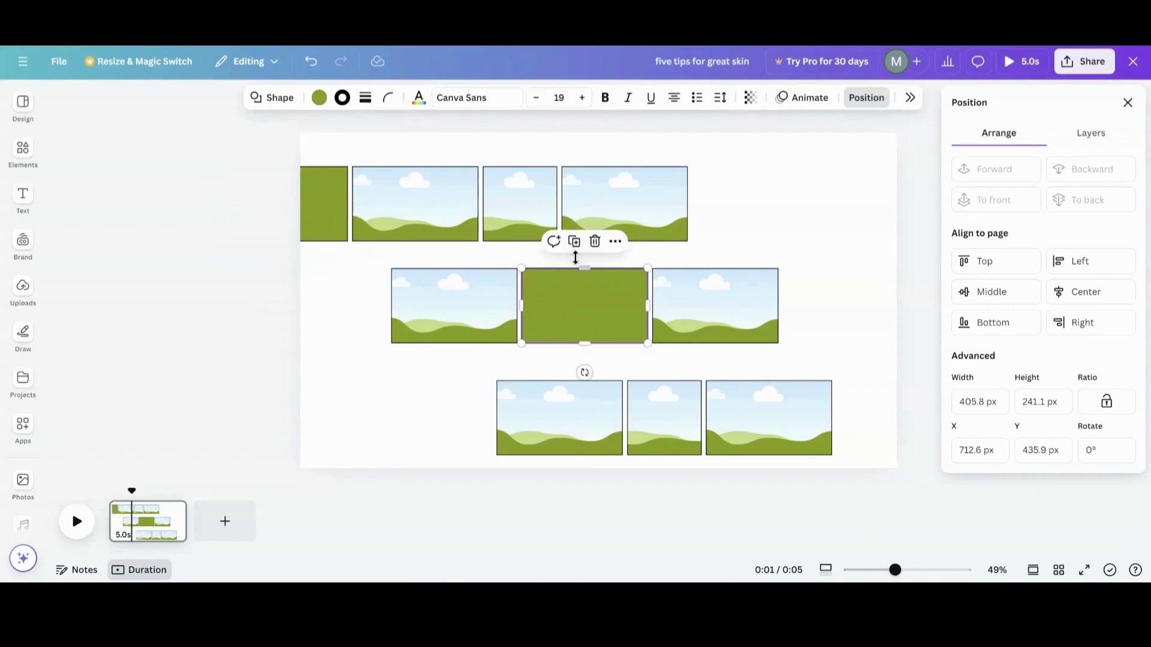
{"action": "left_click", "coordinate": [575, 242]}
{"action": "left_click_drag", "start_coordinate": [570, 308], "coordinate": [880, 408]}
Change the fill of the rectangle at the top row's left end to pink
{"action": "left_click", "coordinate": [327, 192]}
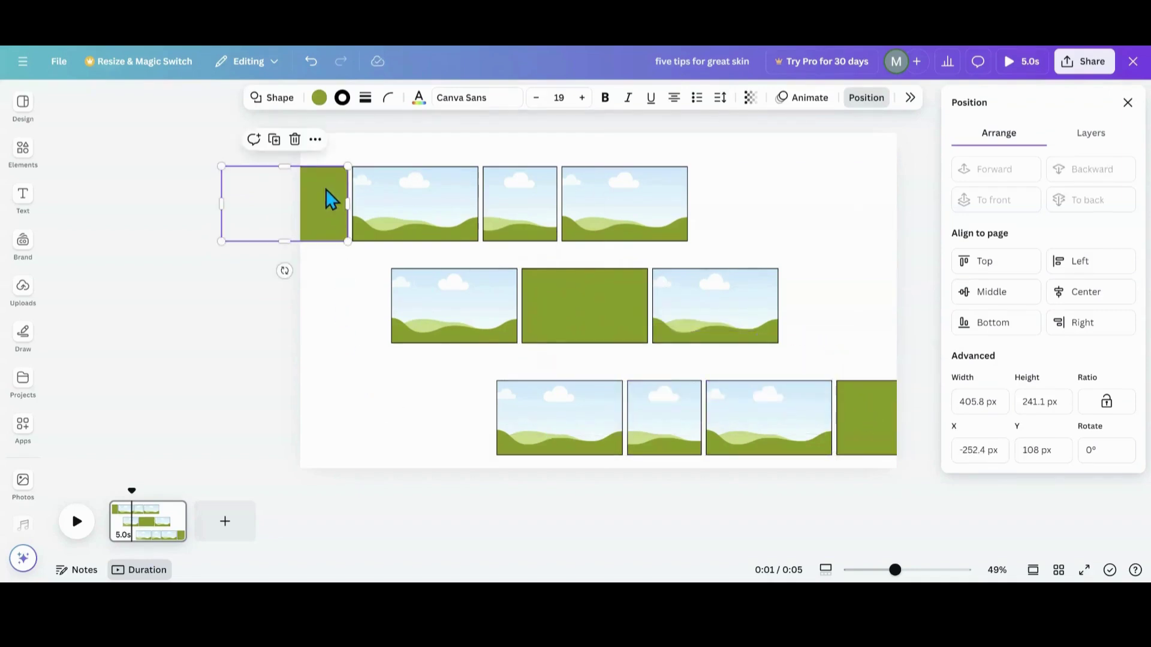
{"action": "left_click", "coordinate": [318, 105]}
{"action": "left_click", "coordinate": [352, 207]}
Change the fill of the green rectangle in the middle row to light turquoise
{"action": "left_click", "coordinate": [560, 301]}
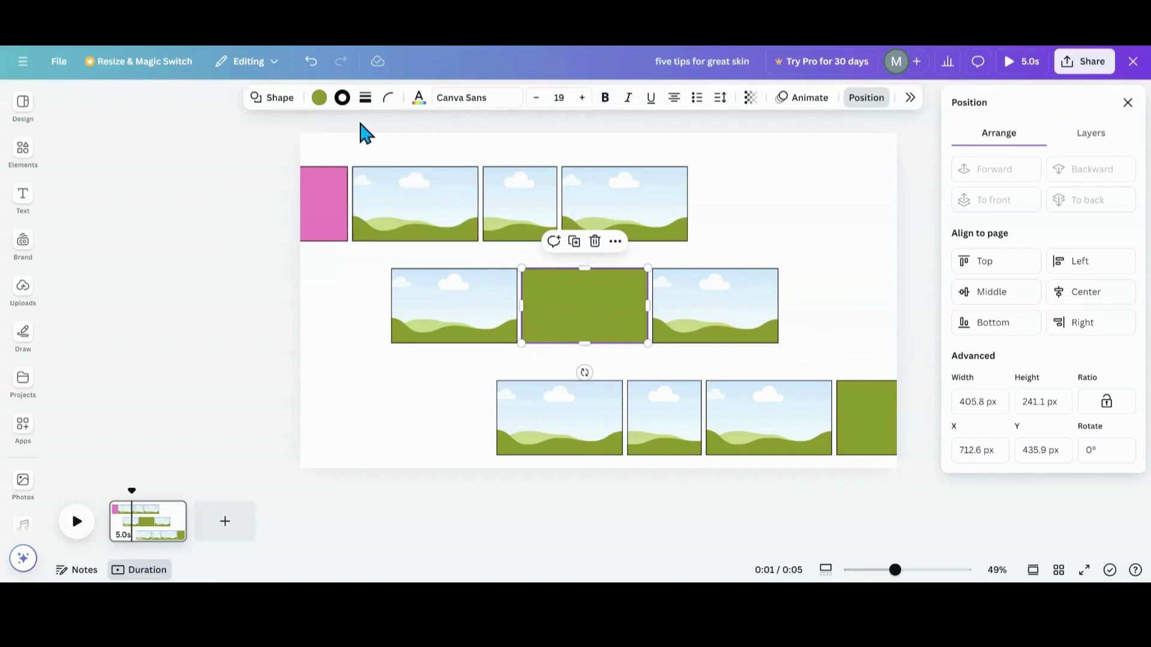
{"action": "left_click", "coordinate": [320, 99]}
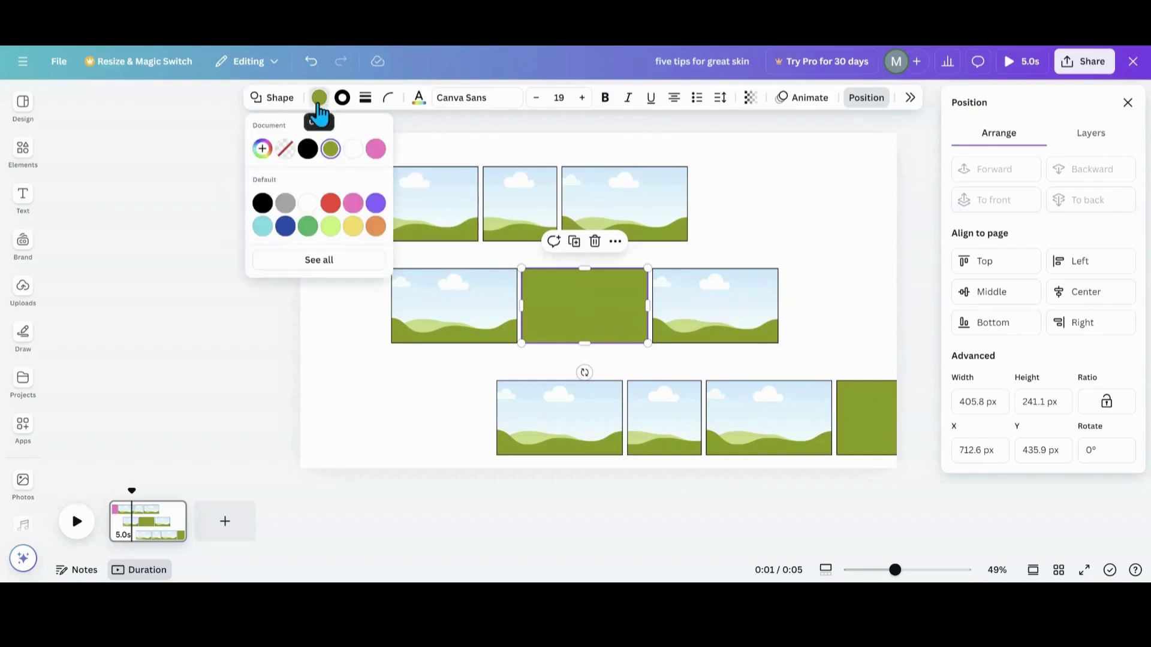
{"action": "left_click", "coordinate": [262, 226]}
Change the fill of the green rectangle at the bottom row's right end to a muted teal blue from the solid colours
{"action": "left_click", "coordinate": [854, 408]}
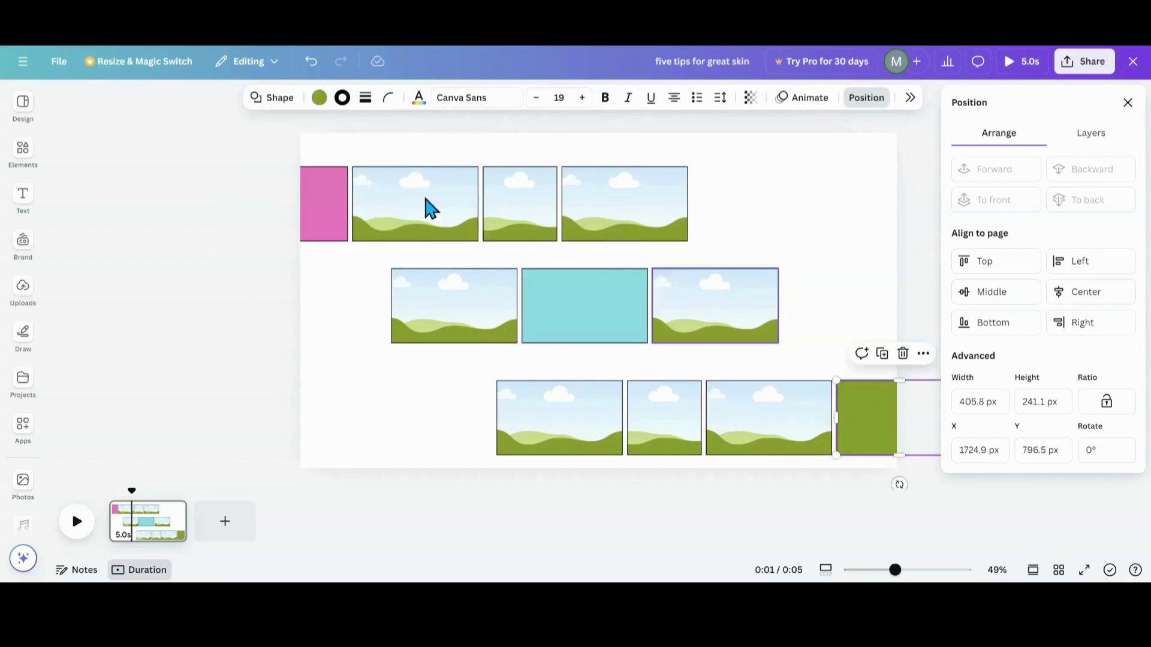
{"action": "left_click", "coordinate": [319, 98]}
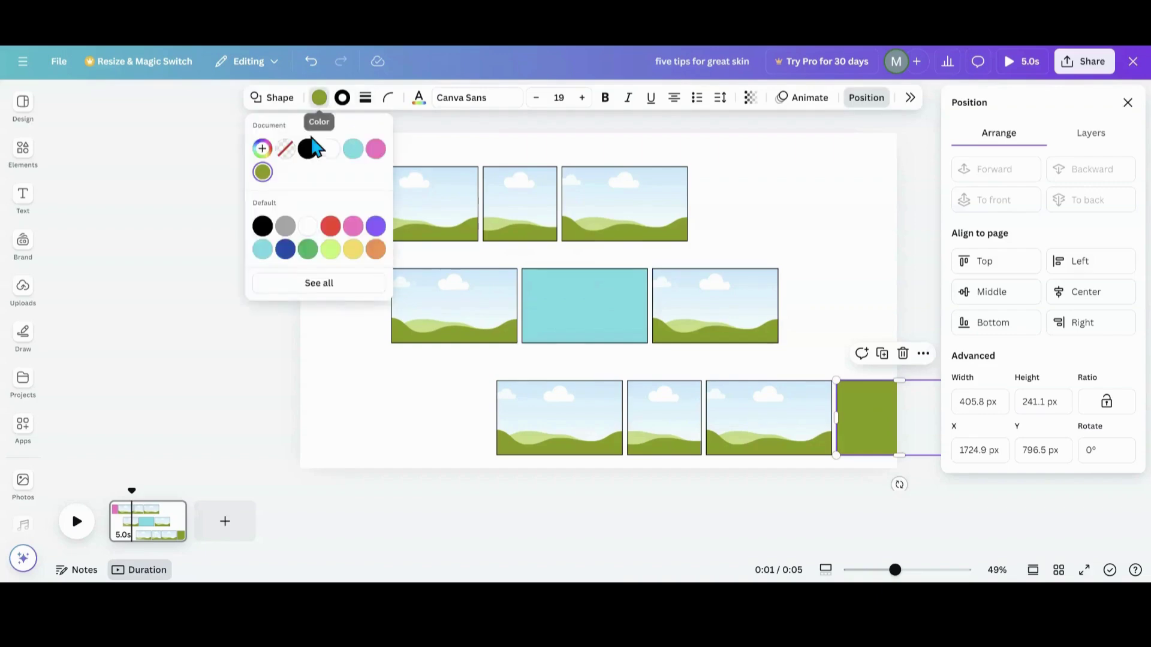
{"action": "left_click", "coordinate": [319, 284]}
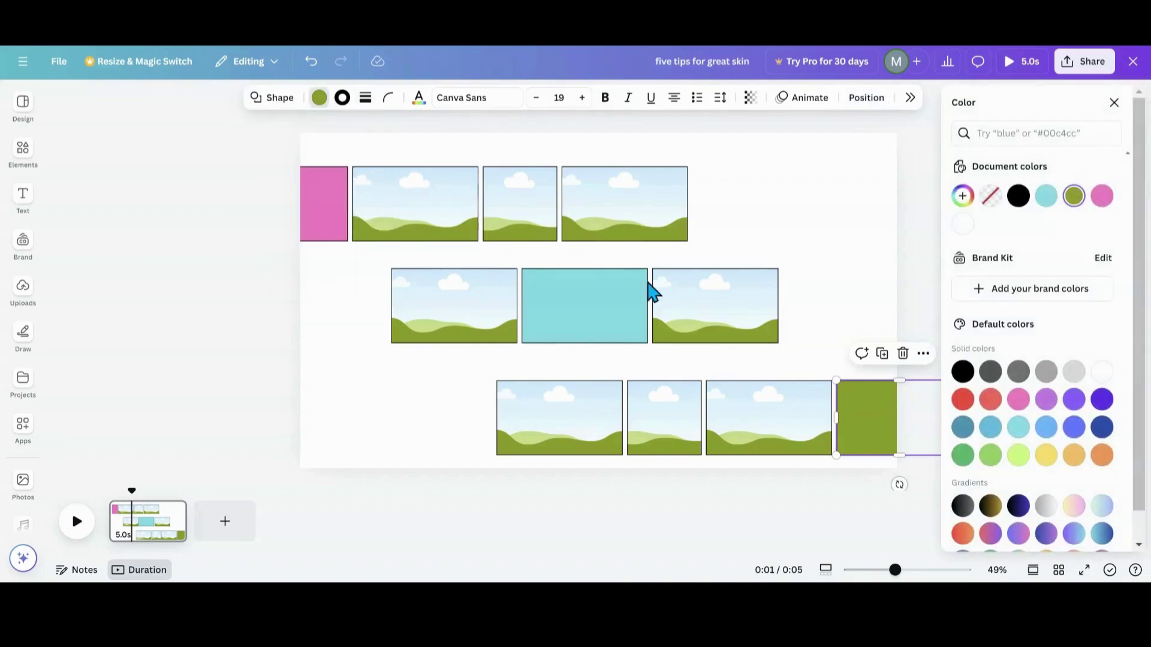
{"action": "left_click", "coordinate": [966, 432]}
{"action": "left_click", "coordinate": [422, 400]}
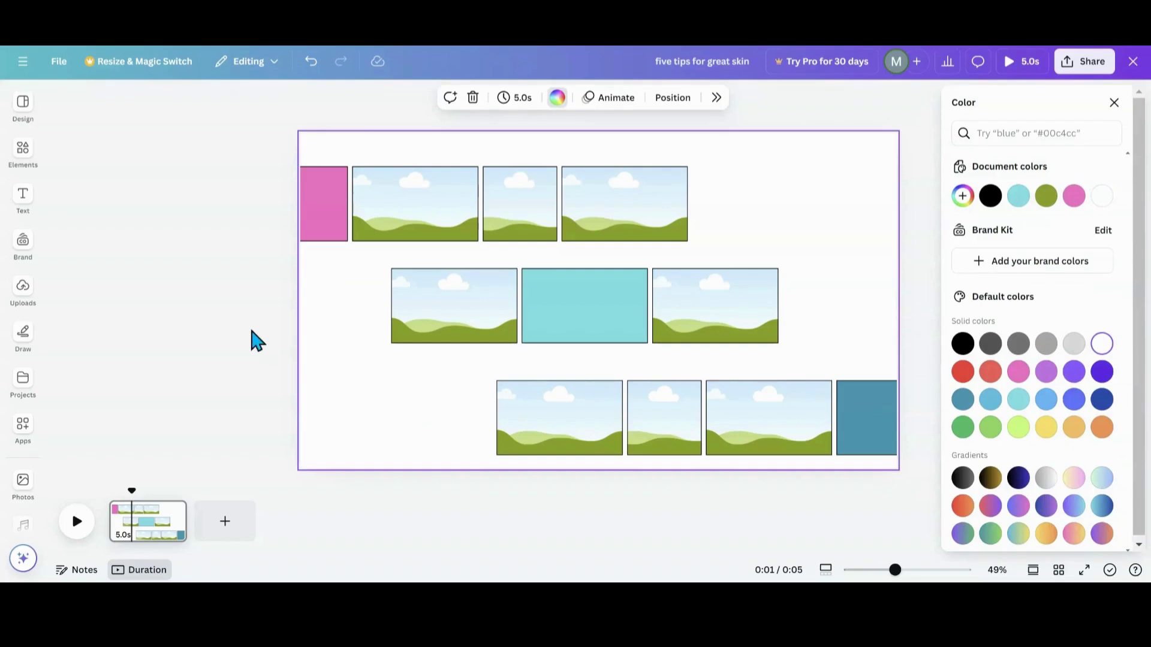
Move the three rows closer together, stacking them directly beneath one another with narrow gaps and every frame inside the page
{"action": "left_click_drag", "start_coordinate": [145, 200], "coordinate": [706, 195]}
{"action": "left_click_drag", "start_coordinate": [330, 300], "coordinate": [681, 277]}
{"action": "left_click_drag", "start_coordinate": [375, 410], "coordinate": [840, 423]}
{"action": "left_click_drag", "start_coordinate": [860, 423], "coordinate": [684, 362]}
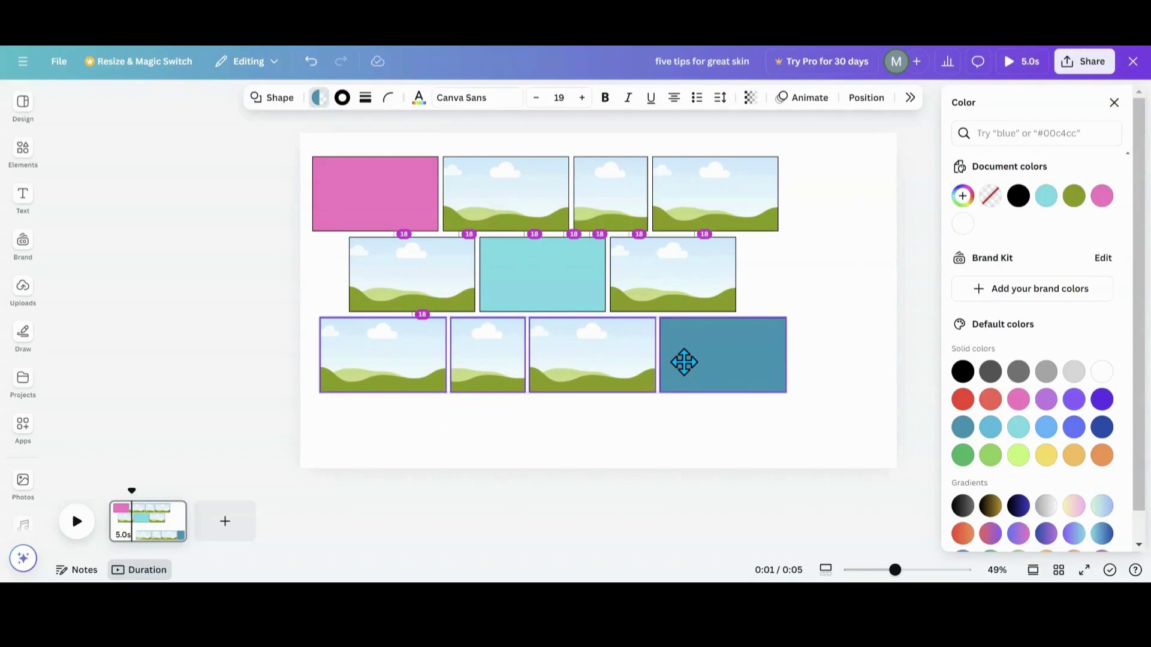
{"action": "left_click_drag", "start_coordinate": [684, 362], "coordinate": [684, 363]}
{"action": "left_click", "coordinate": [803, 293]}
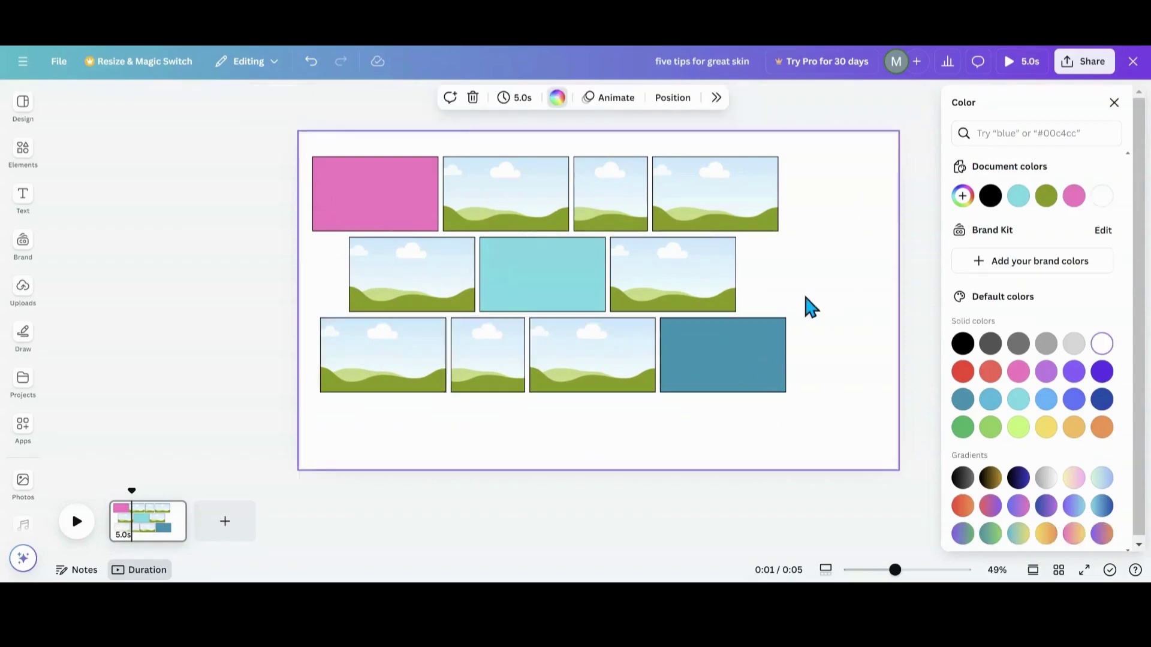
Nudge the entire middle row slightly up to tighten its gap to the top row
{"action": "left_click_drag", "start_coordinate": [314, 274], "coordinate": [738, 299]}
{"action": "left_click", "coordinate": [826, 291]}
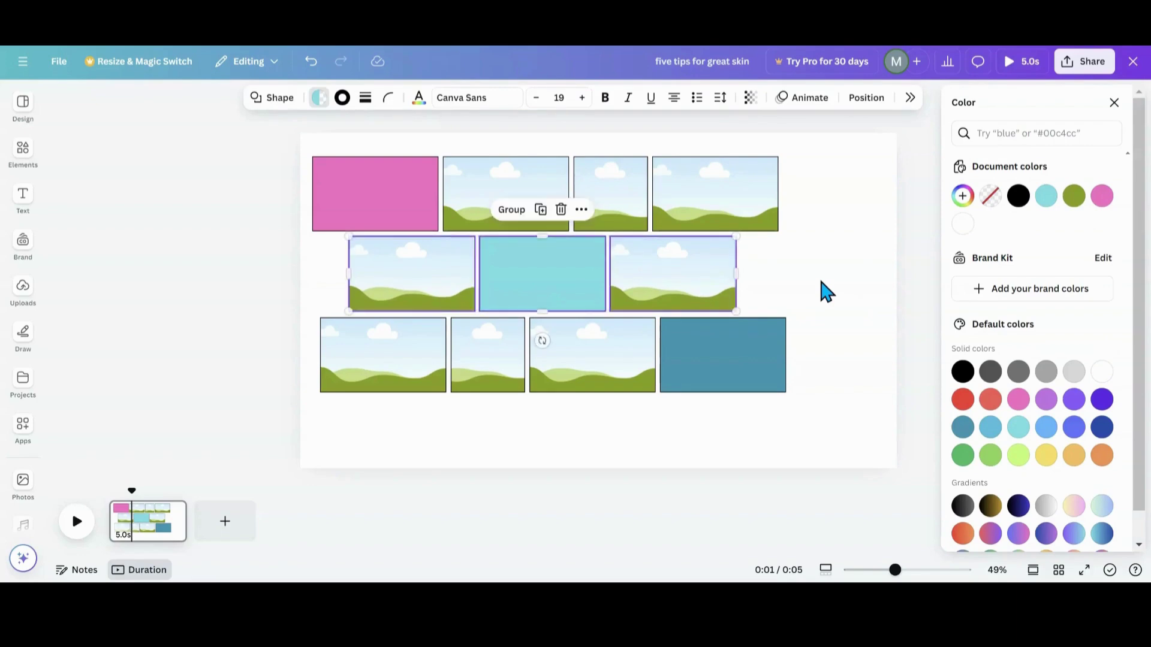
{"action": "left_click_drag", "start_coordinate": [307, 278], "coordinate": [776, 288]}
{"action": "left_click_drag", "start_coordinate": [691, 285], "coordinate": [693, 275]}
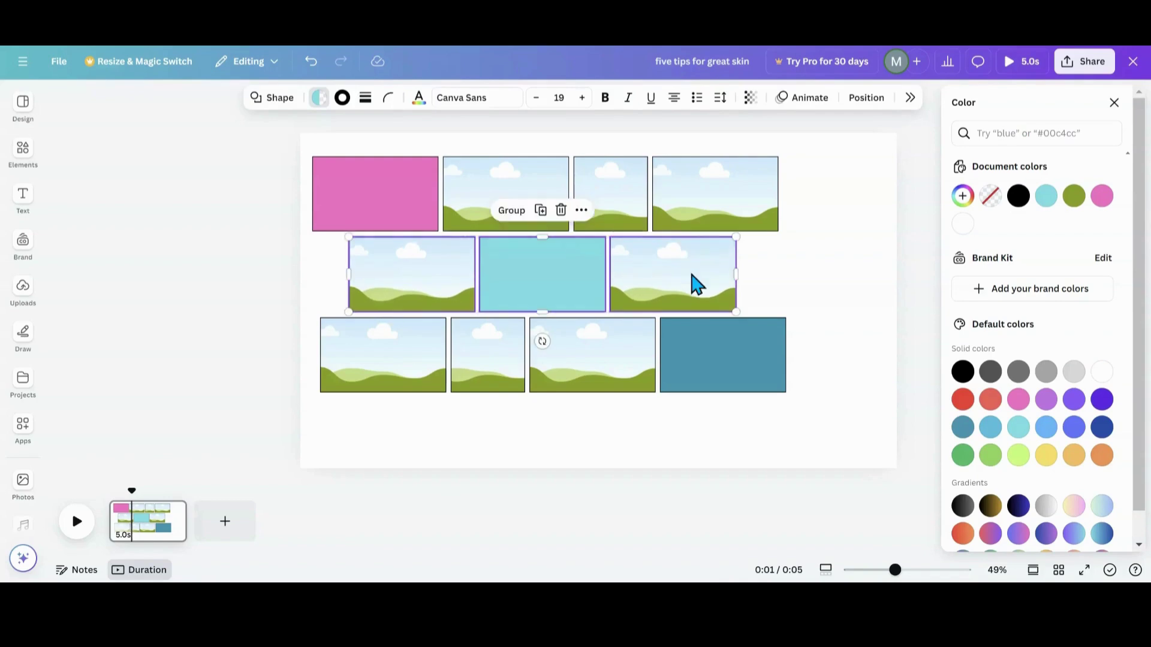
{"action": "left_click", "coordinate": [888, 303]}
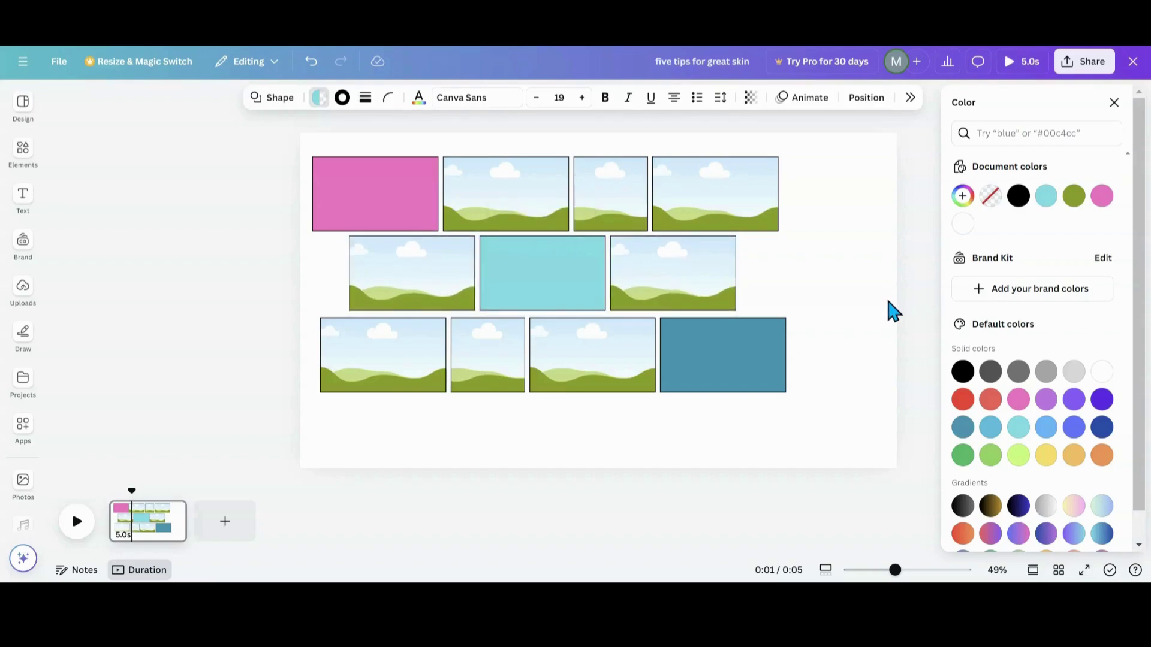
Nudge the entire bottom row up and slightly right to match the narrow gap between the upper rows
{"action": "left_click", "coordinate": [437, 427]}
{"action": "left_click_drag", "start_coordinate": [278, 354], "coordinate": [794, 369]}
{"action": "left_click_drag", "start_coordinate": [727, 383], "coordinate": [729, 370]}
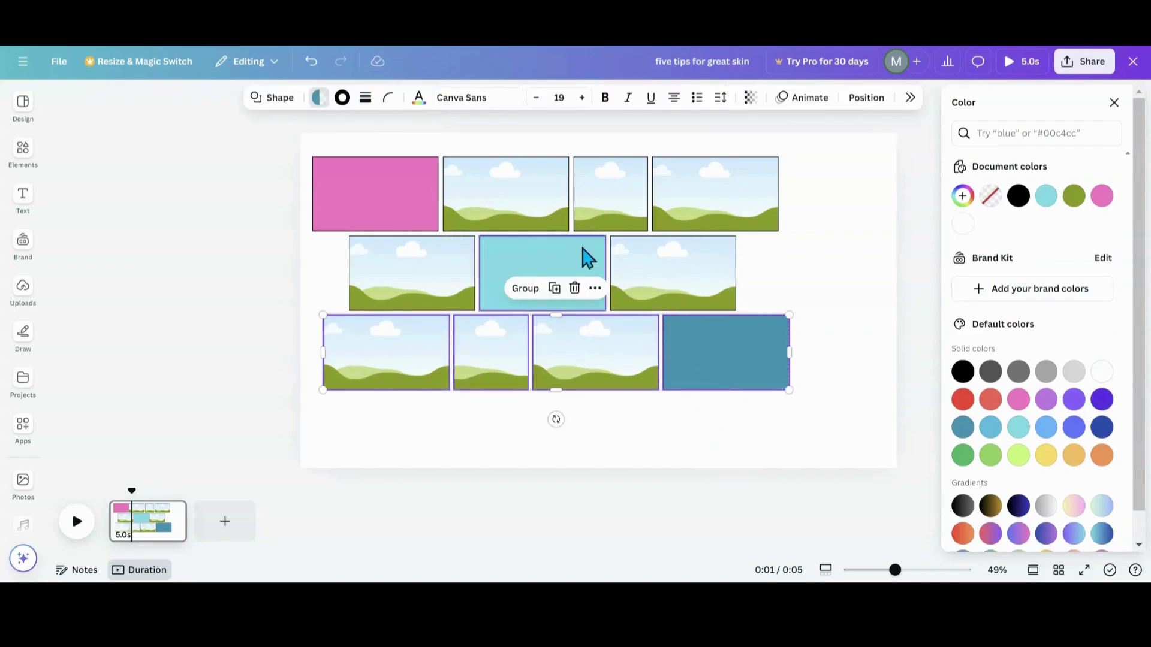
{"action": "left_click", "coordinate": [309, 281]}
{"action": "left_click_drag", "start_coordinate": [307, 274], "coordinate": [802, 295]}
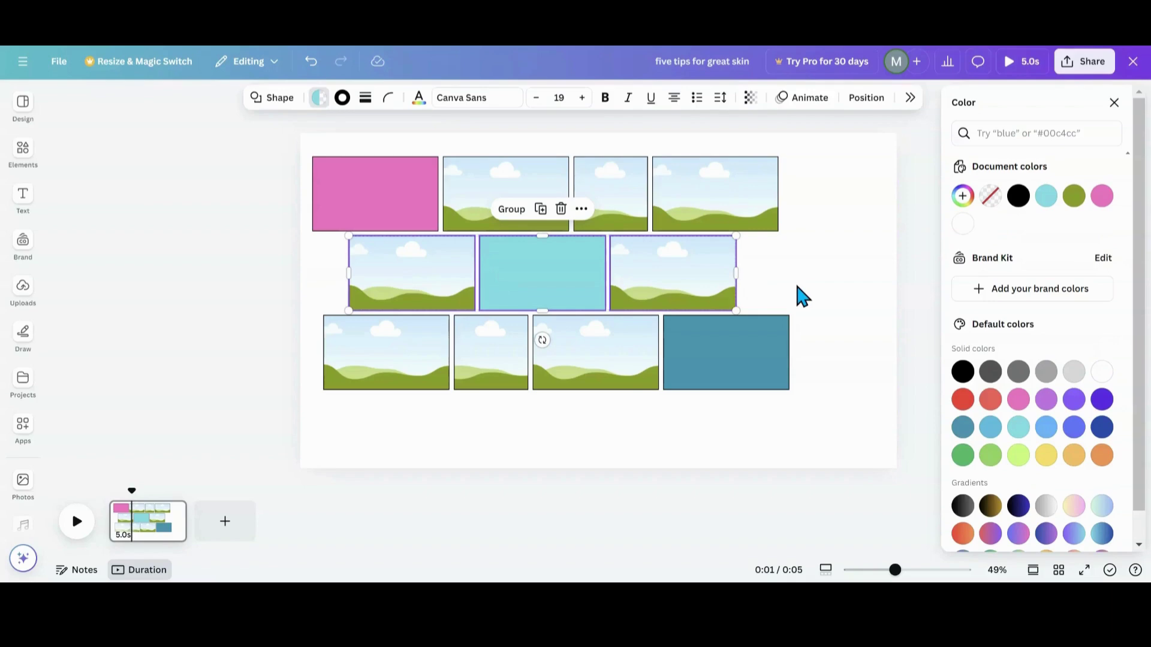
{"action": "left_click", "coordinate": [805, 426]}
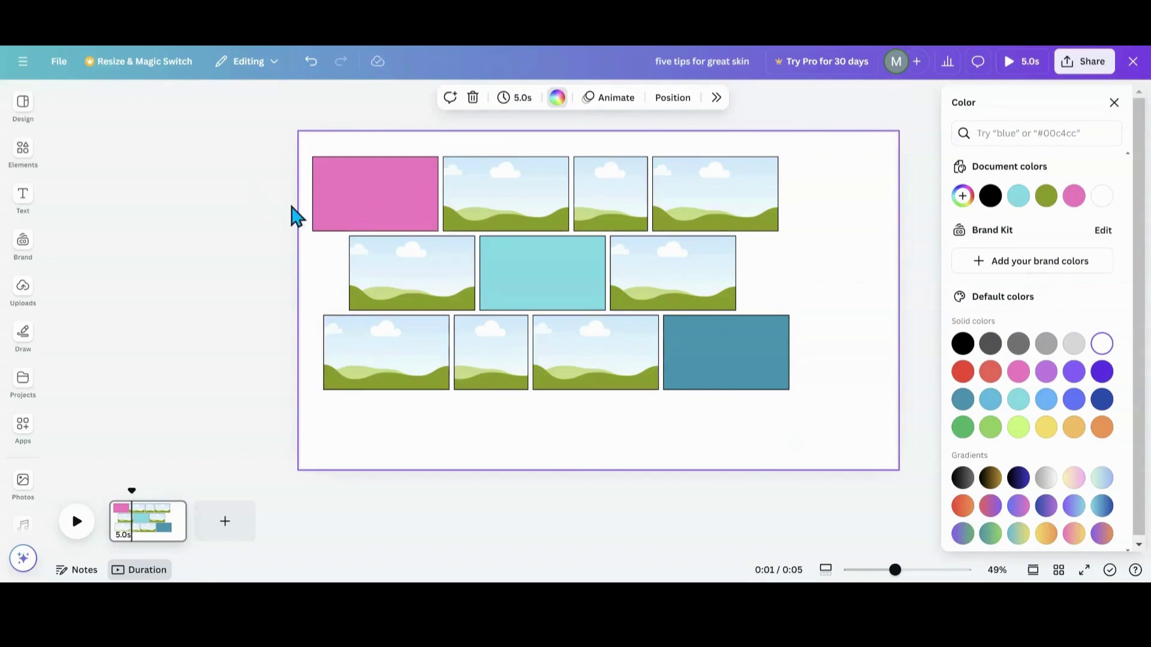
Enlarge all three rows together and centre them over the page so that the outer frames overhang its edges
{"action": "left_click_drag", "start_coordinate": [207, 146], "coordinate": [866, 442]}
{"action": "left_click_drag", "start_coordinate": [789, 389], "coordinate": [979, 498]}
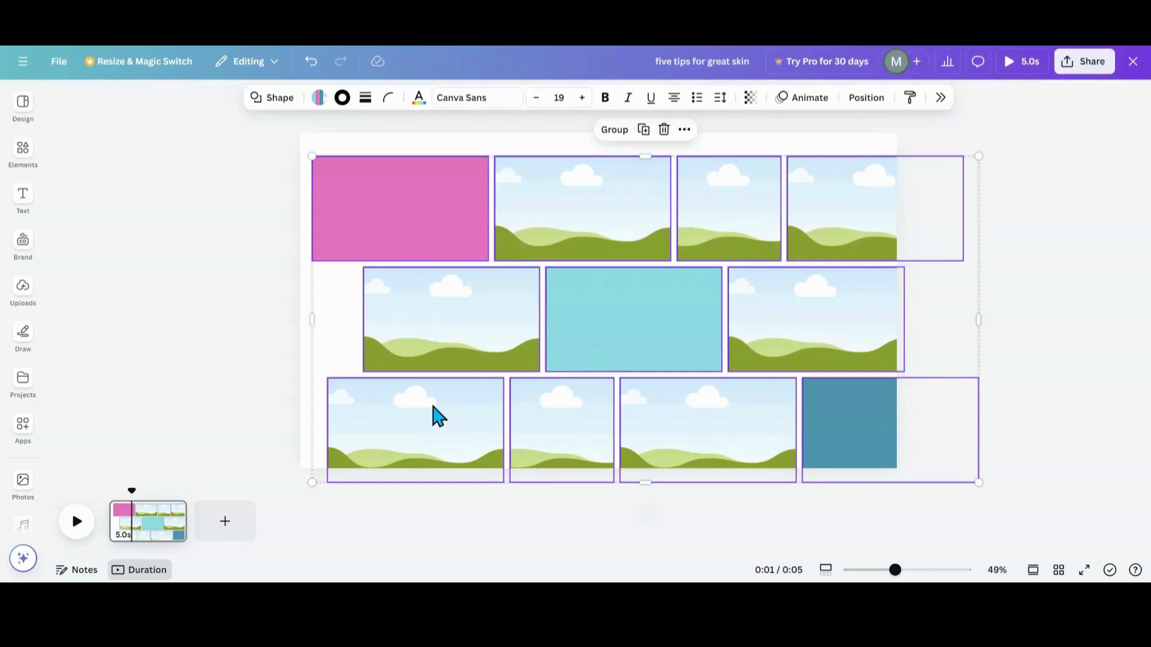
{"action": "left_click_drag", "start_coordinate": [895, 571], "coordinate": [883, 570]}
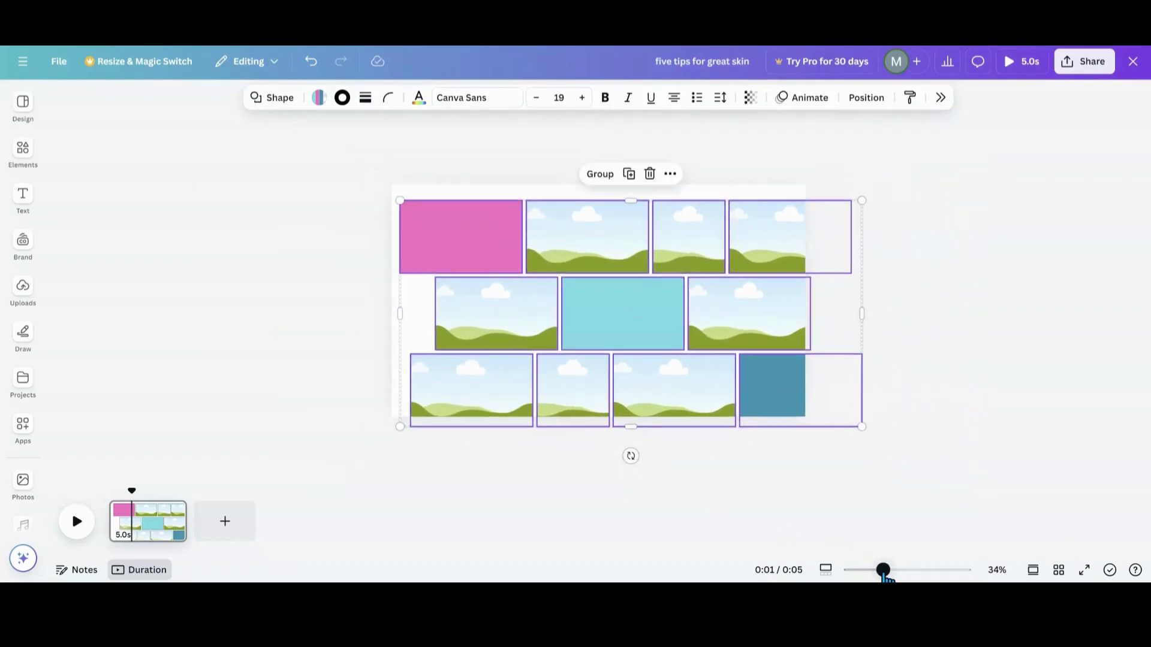
{"action": "left_click_drag", "start_coordinate": [400, 199], "coordinate": [344, 173]}
{"action": "left_click_drag", "start_coordinate": [582, 306], "coordinate": [590, 301]}
{"action": "left_click_drag", "start_coordinate": [353, 175], "coordinate": [348, 174]}
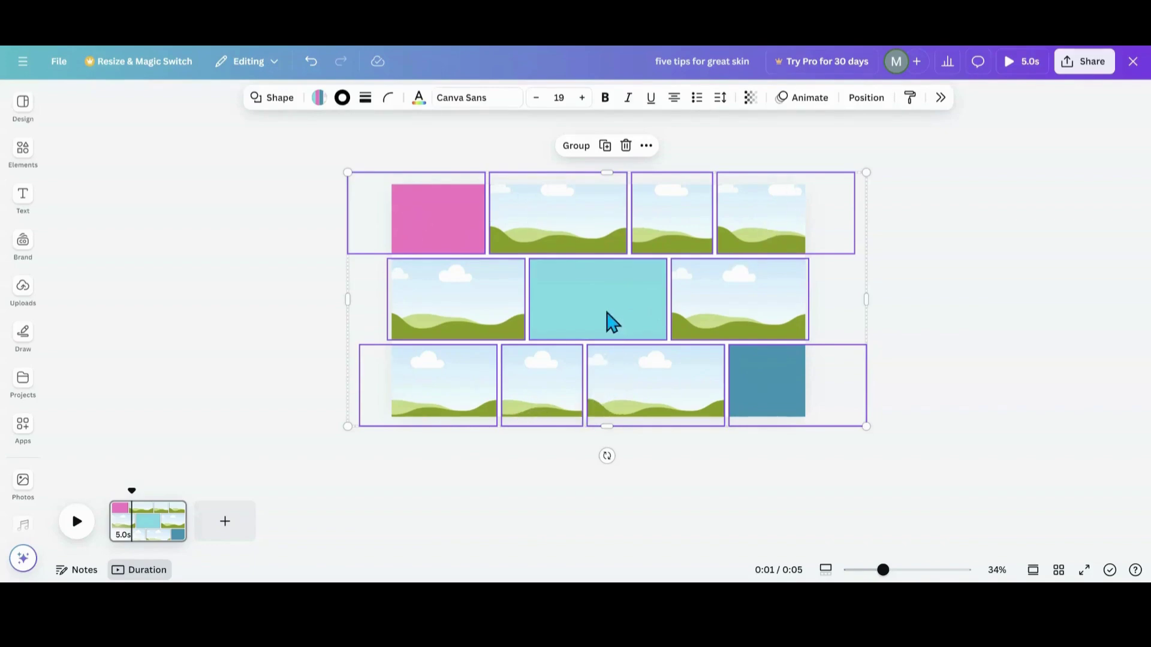
{"action": "left_click_drag", "start_coordinate": [608, 312], "coordinate": [605, 309]}
{"action": "left_click", "coordinate": [451, 501]}
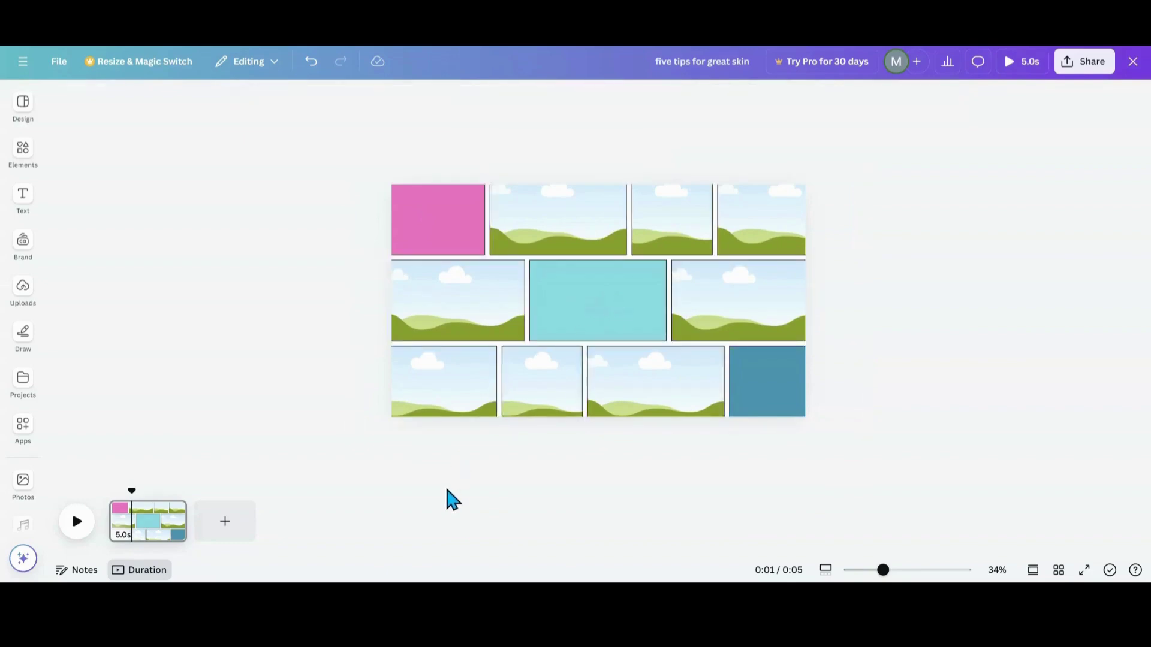
From the recently used elements, fill the bottom row's narrow frame with the makeup application portrait and the top row's with the close-up face photo
{"action": "left_click_drag", "start_coordinate": [883, 570], "coordinate": [894, 571]}
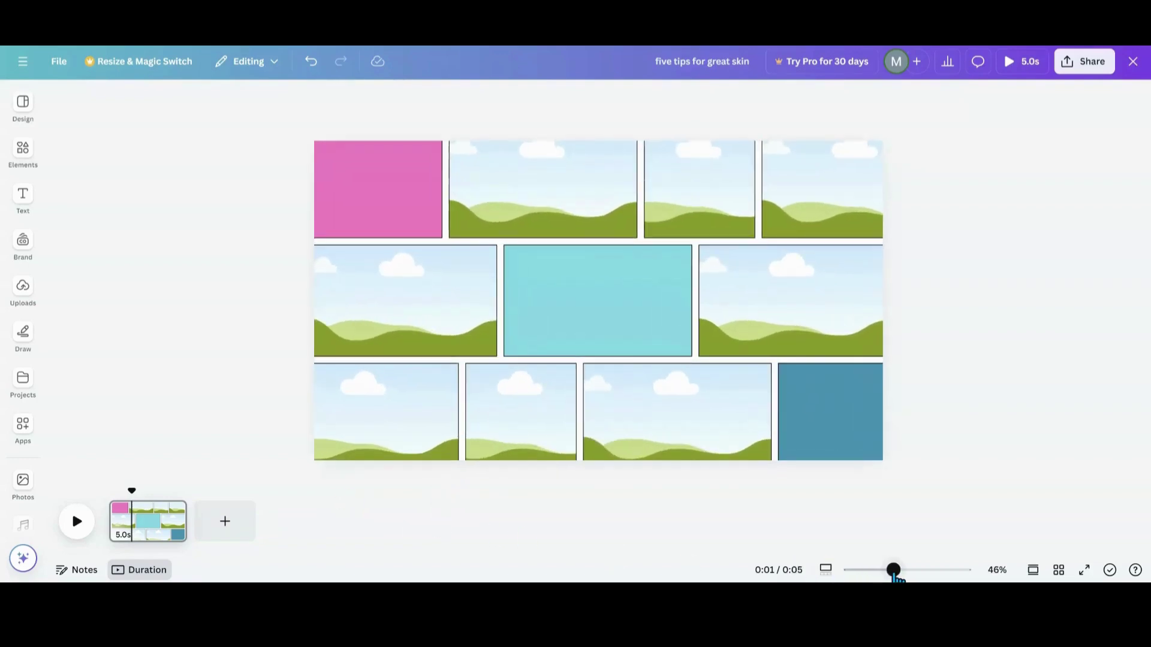
{"action": "left_click", "coordinate": [27, 166]}
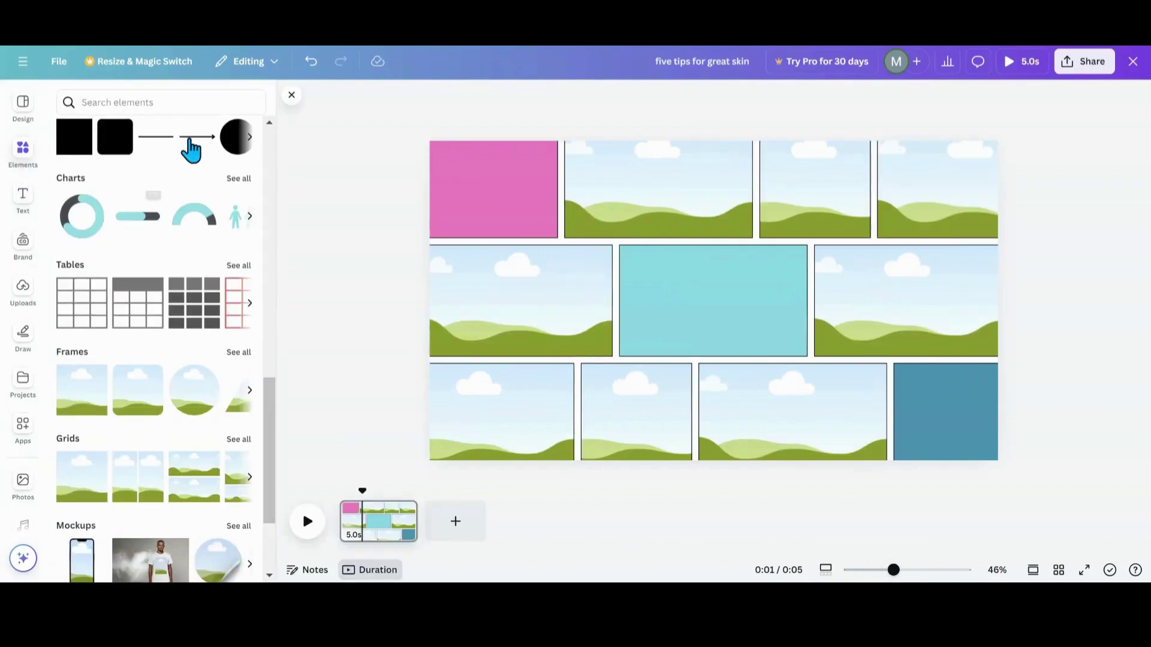
{"action": "scroll", "coordinate": [139, 260], "scroll_direction": "up", "scroll_amount": 10}
{"action": "scroll", "coordinate": [135, 258], "scroll_direction": "up", "scroll_amount": 3}
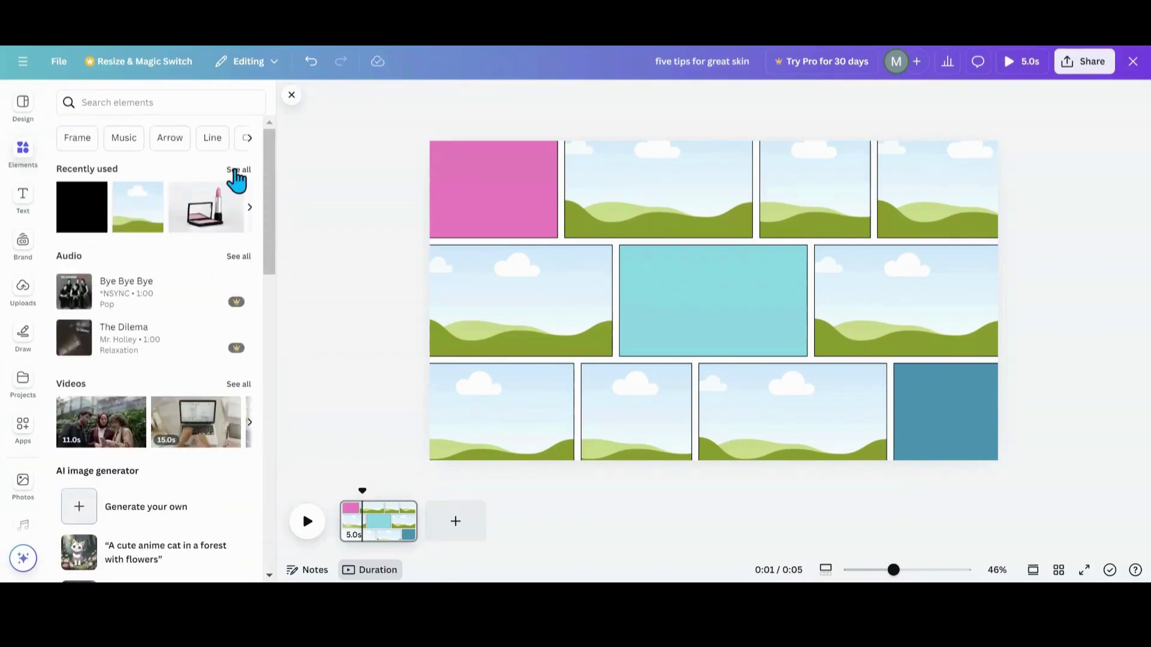
{"action": "left_click", "coordinate": [237, 171]}
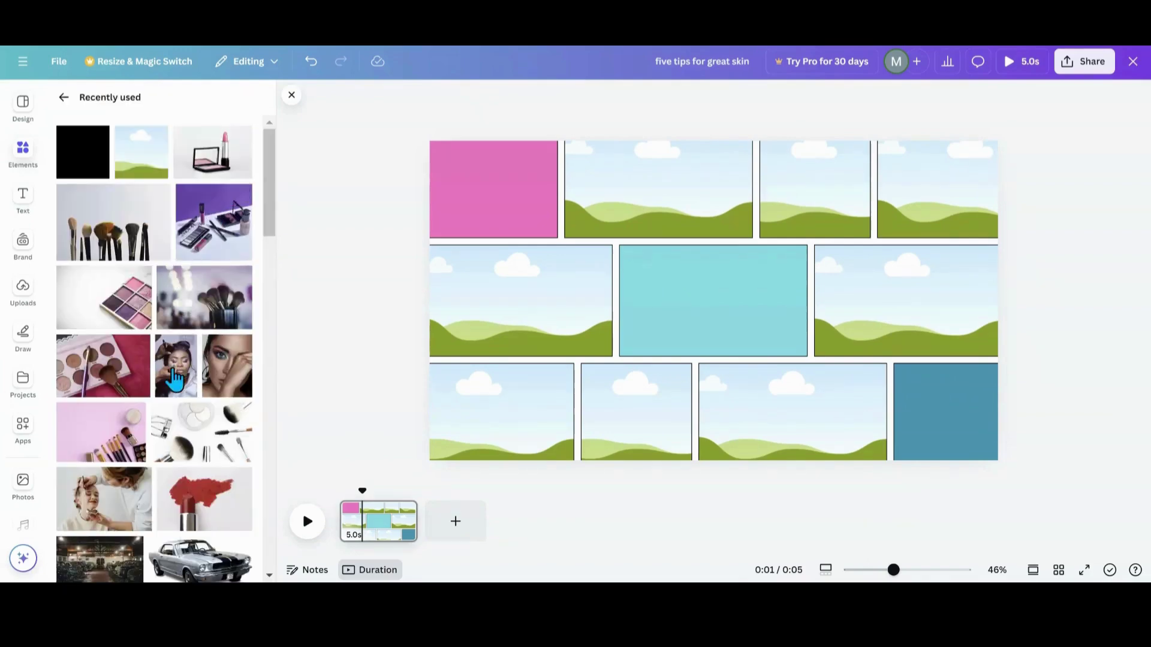
{"action": "left_click_drag", "start_coordinate": [176, 367], "coordinate": [600, 429]}
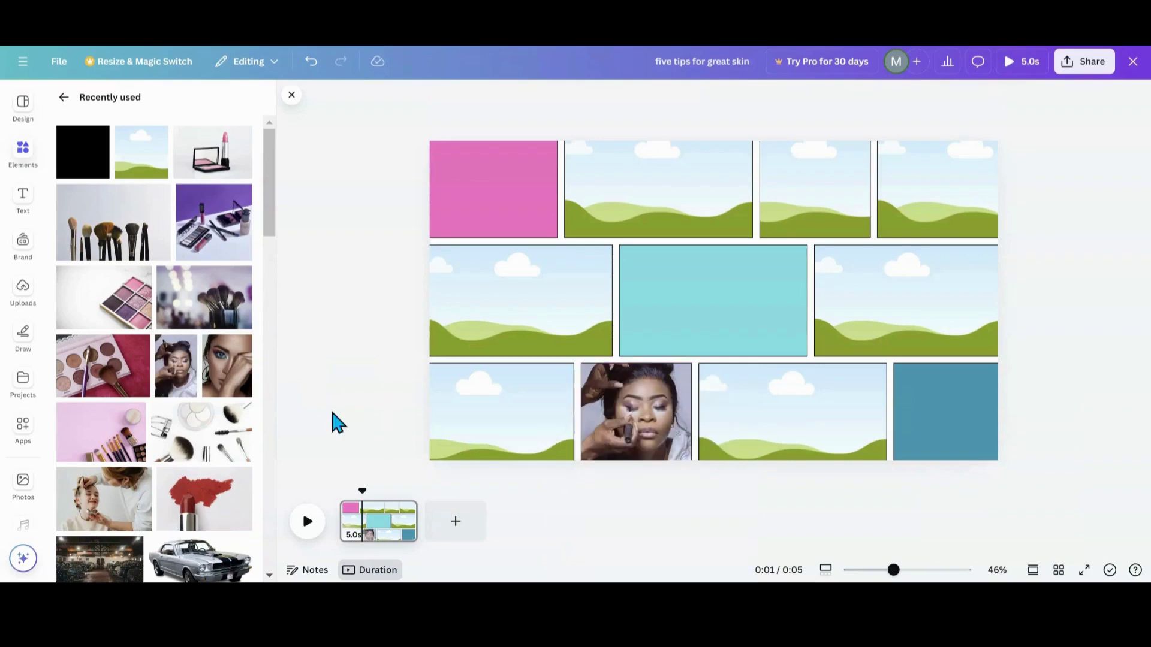
{"action": "left_click_drag", "start_coordinate": [228, 366], "coordinate": [803, 192]}
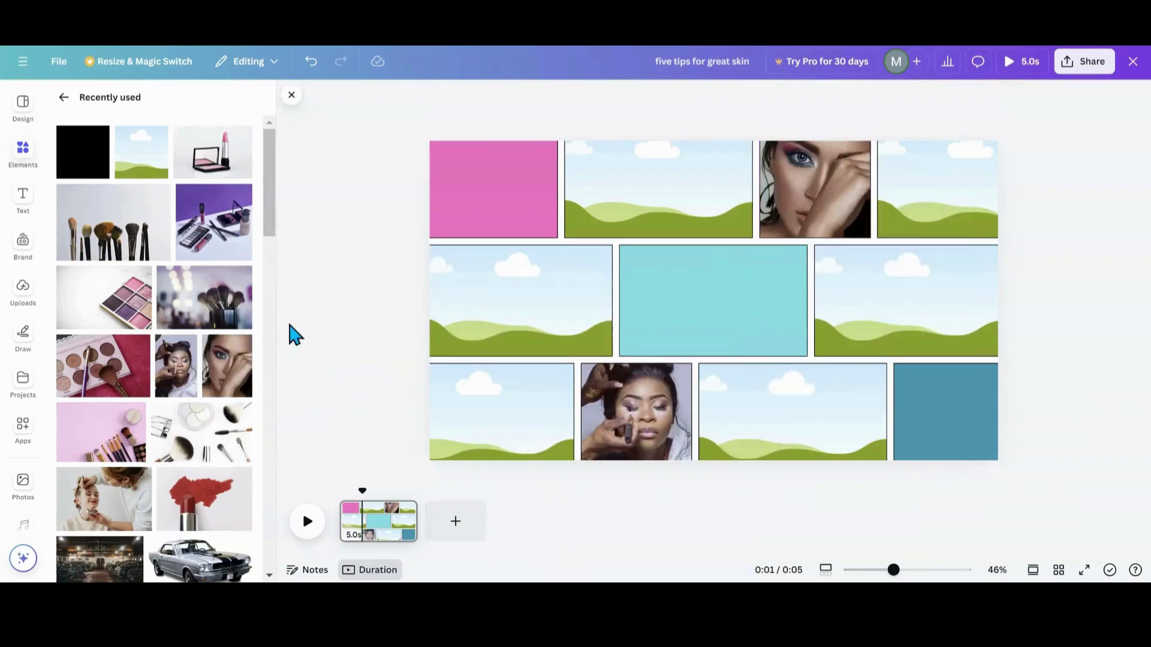
Place the blurred-background brushes in the top row's first frame, the purple cosmetics in the middle row's left frame, and the eyeshadow palette at top right
{"action": "left_click_drag", "start_coordinate": [199, 313], "coordinate": [651, 204]}
{"action": "left_click_drag", "start_coordinate": [211, 246], "coordinate": [480, 314]}
{"action": "left_click_drag", "start_coordinate": [103, 303], "coordinate": [921, 192]}
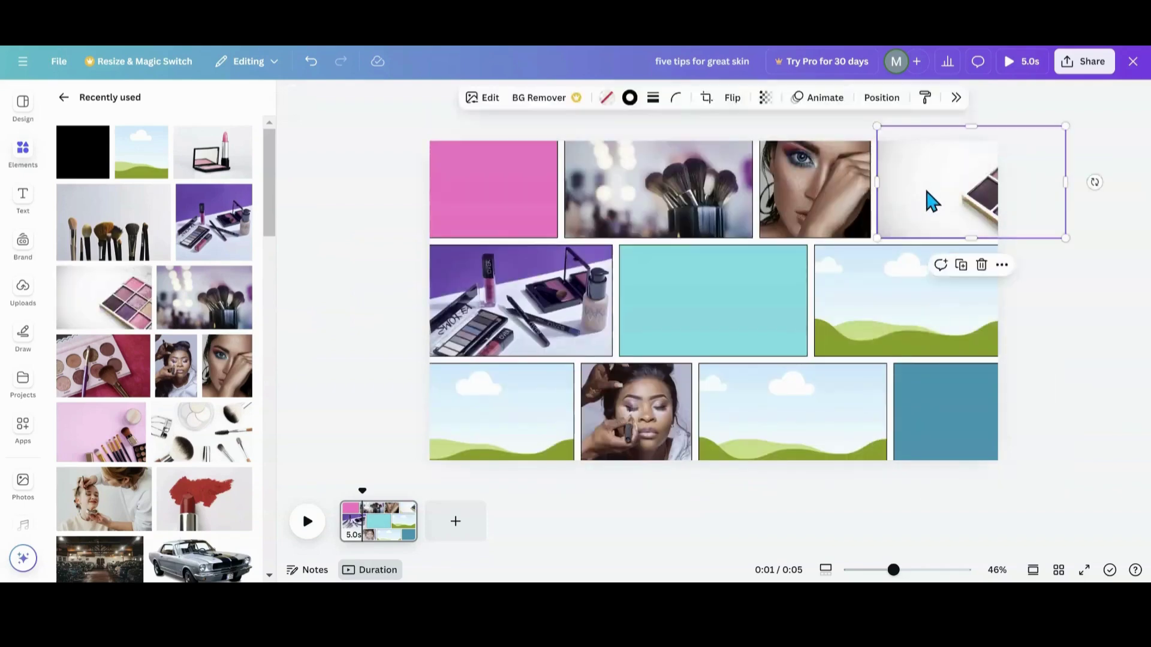
Enlarge the eyeshadow palette photo within its frame so that more of the palette fills the part visible on the page
{"action": "double_click", "coordinate": [924, 196]}
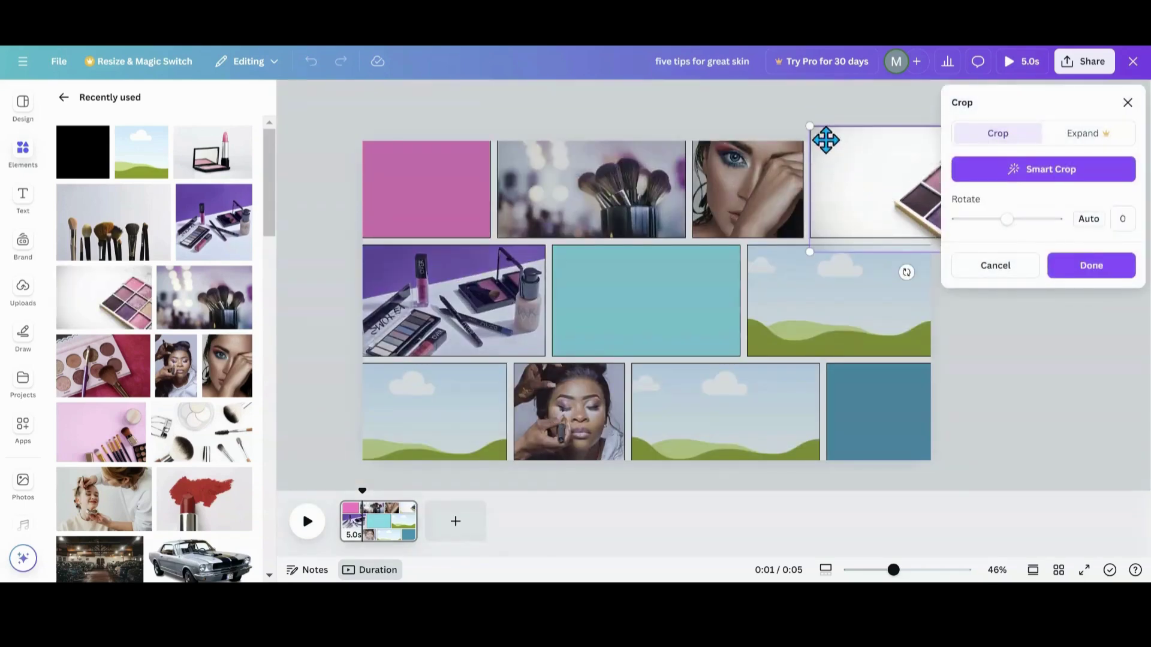
{"action": "left_click_drag", "start_coordinate": [809, 122], "coordinate": [686, 106]}
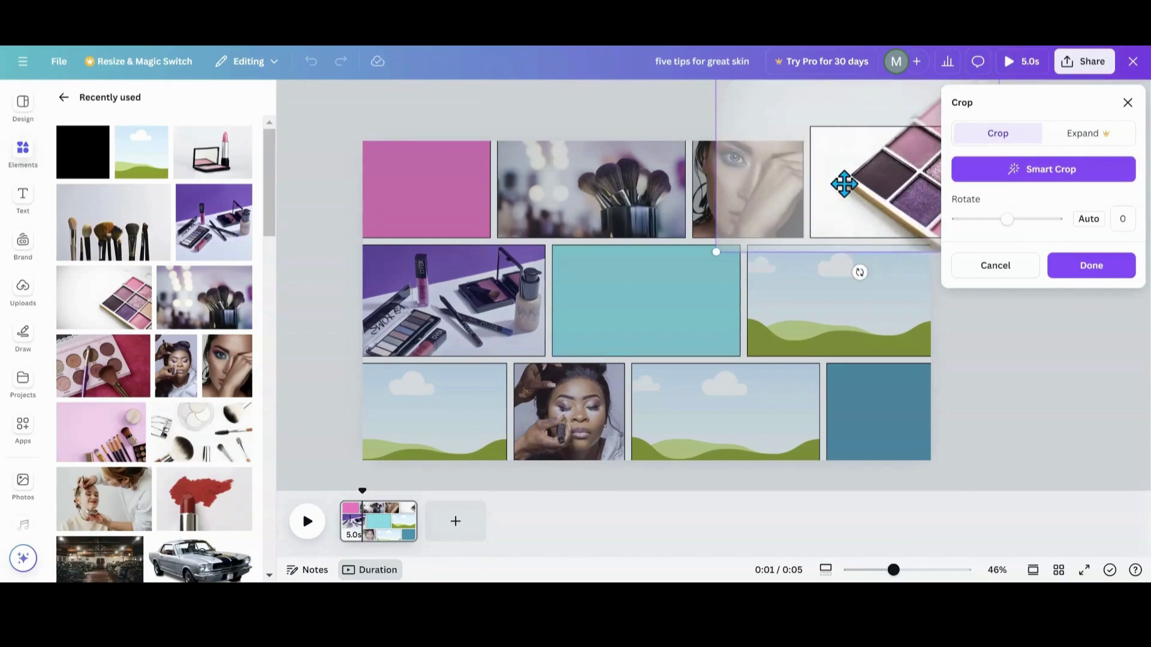
{"action": "left_click", "coordinate": [318, 204]}
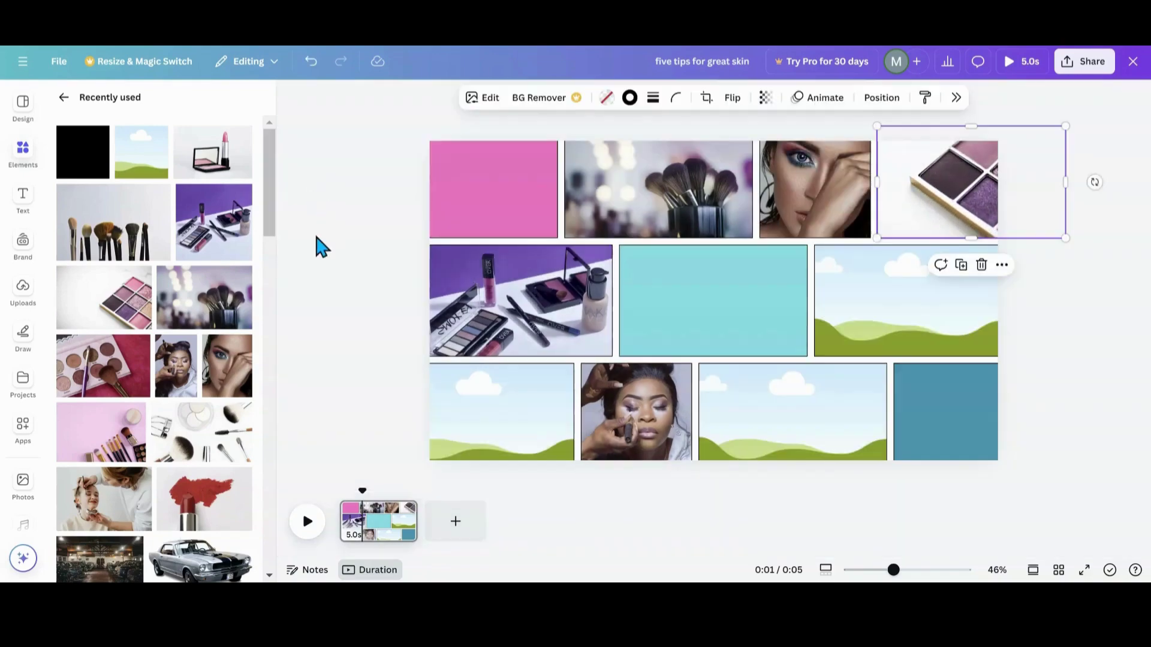
Fill the bottom row's wide frames with the red-background palette and white-background brushes, and the middle row's right frame with the makeup artist photo
{"action": "scroll", "coordinate": [180, 344], "scroll_direction": "down", "scroll_amount": 1}
{"action": "left_click_drag", "start_coordinate": [103, 303], "coordinate": [477, 432]}
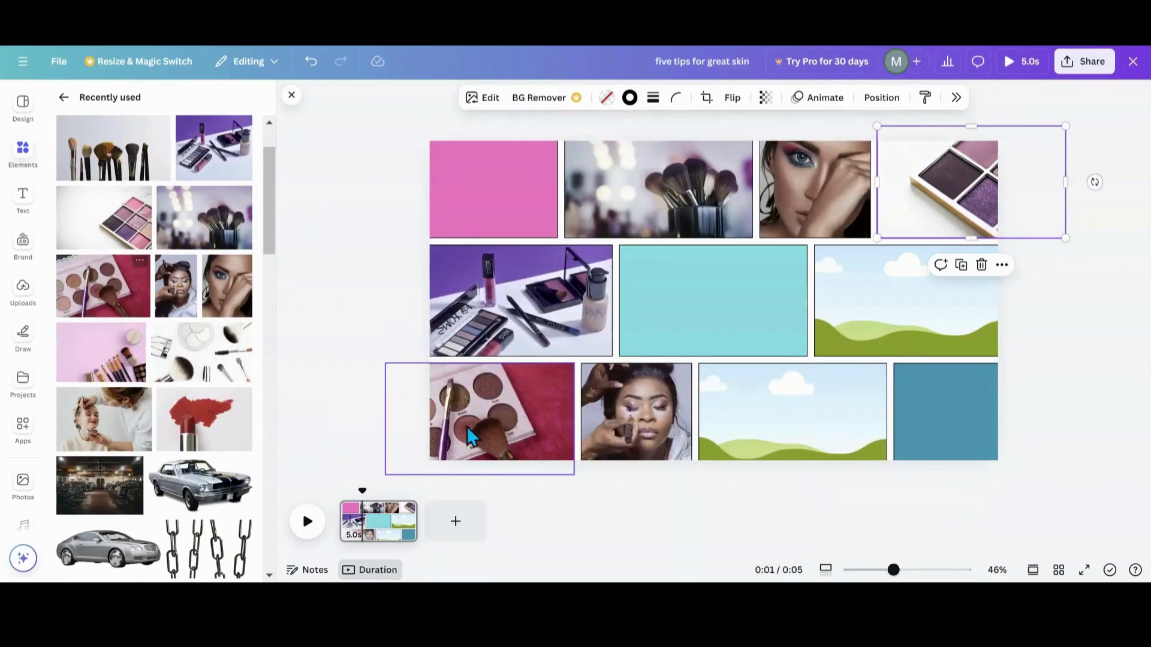
{"action": "left_click_drag", "start_coordinate": [594, 401], "coordinate": [753, 412]}
{"action": "left_click_drag", "start_coordinate": [152, 407], "coordinate": [919, 321]}
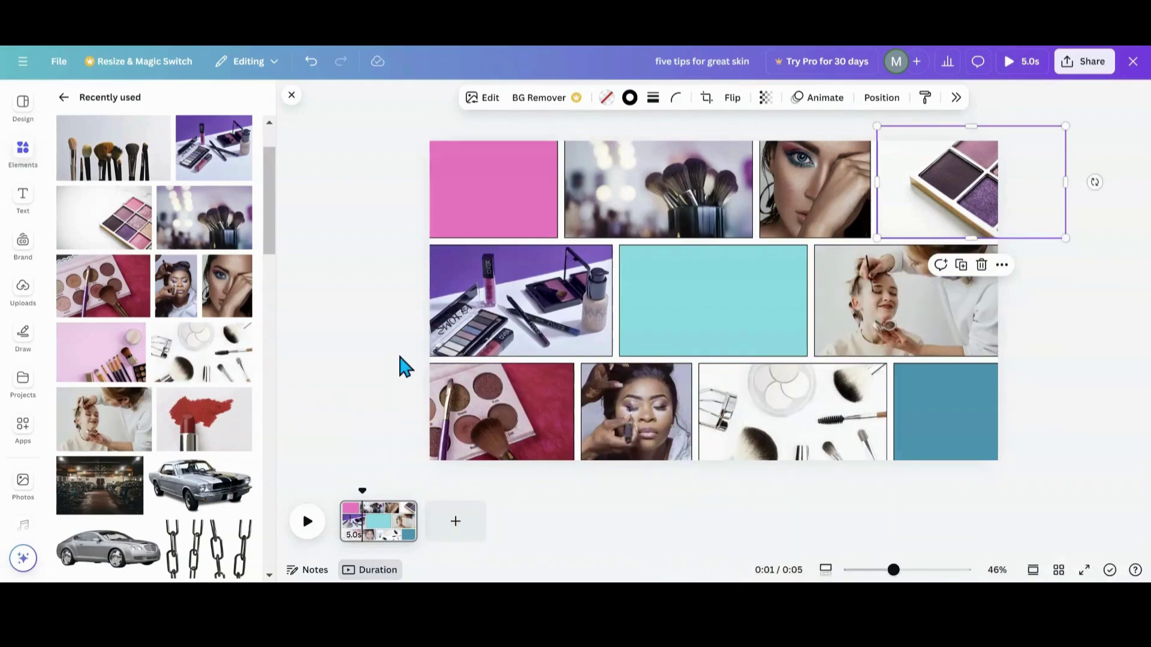
{"action": "left_click", "coordinate": [328, 322]}
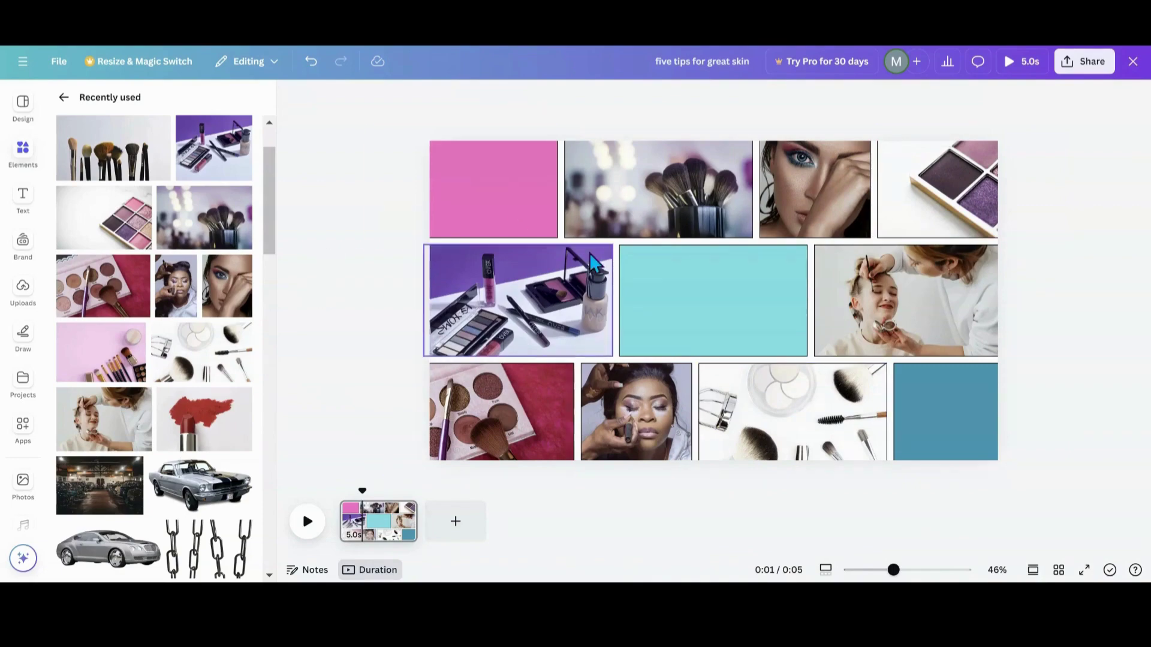
{"action": "left_click", "coordinate": [292, 97]}
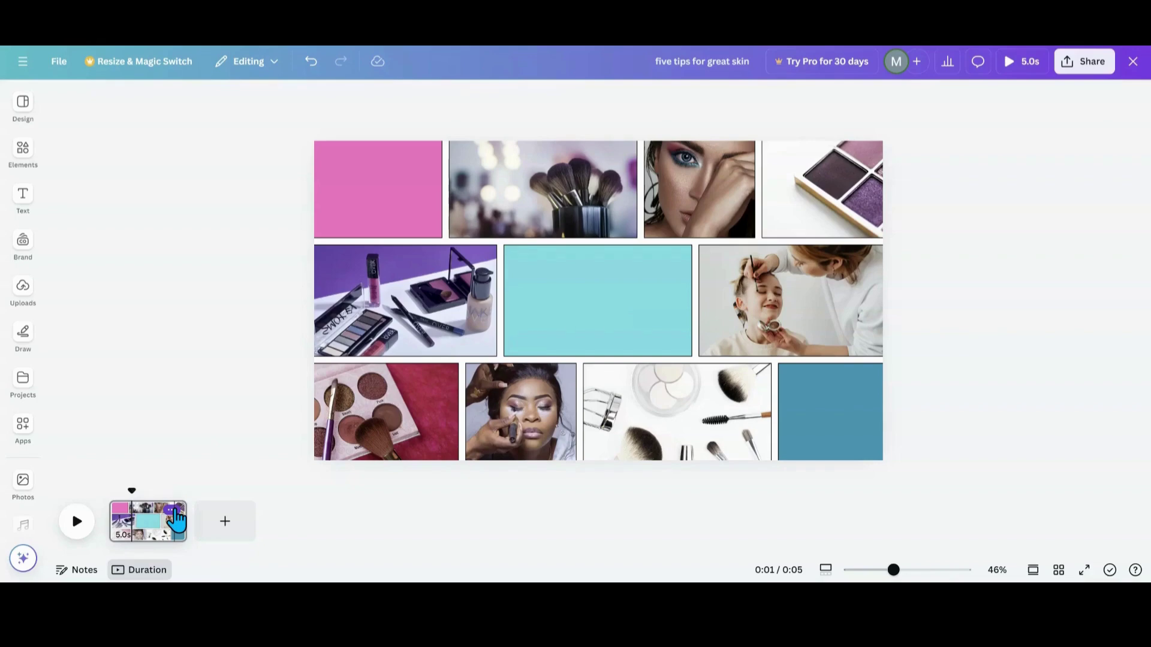
Duplicate the page containing the photo collage
{"action": "left_click", "coordinate": [174, 510]}
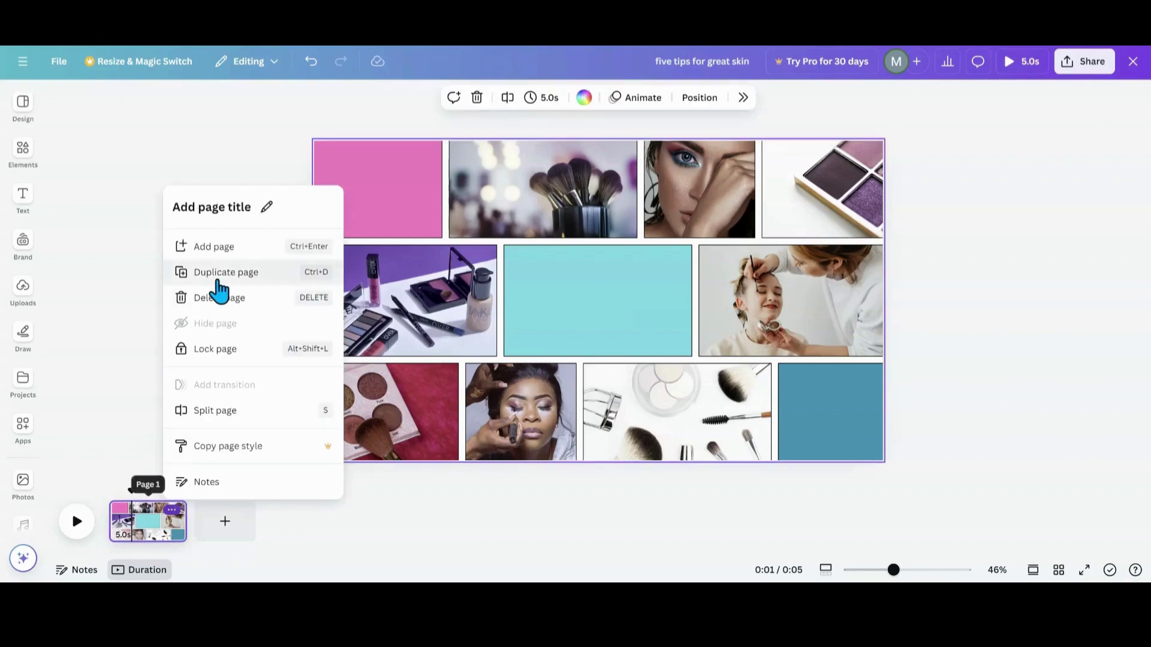
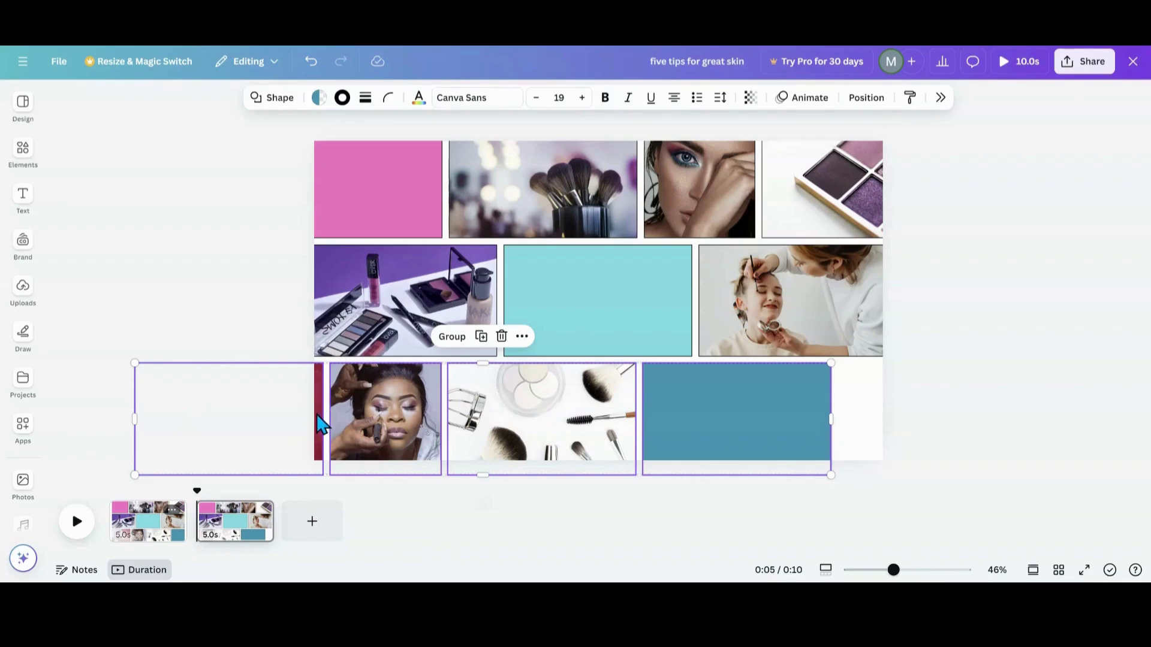
Widen the blue rectangle in the bottom row so that it extends past the page's right edge
{"action": "left_click", "coordinate": [869, 396]}
{"action": "left_click", "coordinate": [826, 420]}
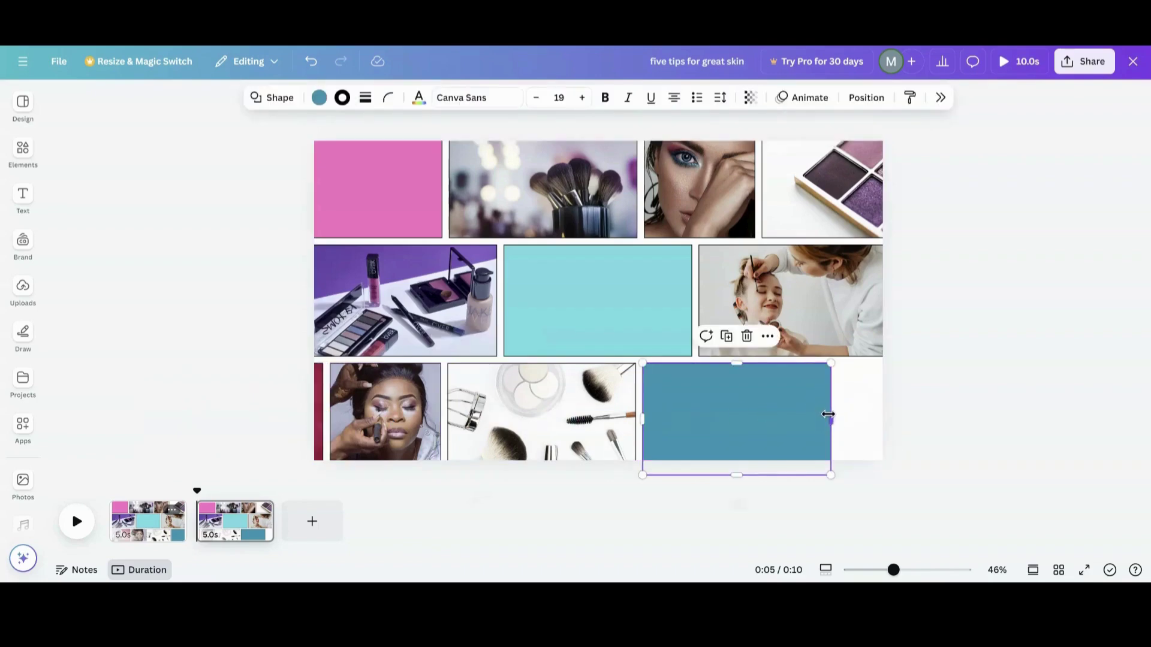
{"action": "left_click_drag", "start_coordinate": [828, 414], "coordinate": [929, 394]}
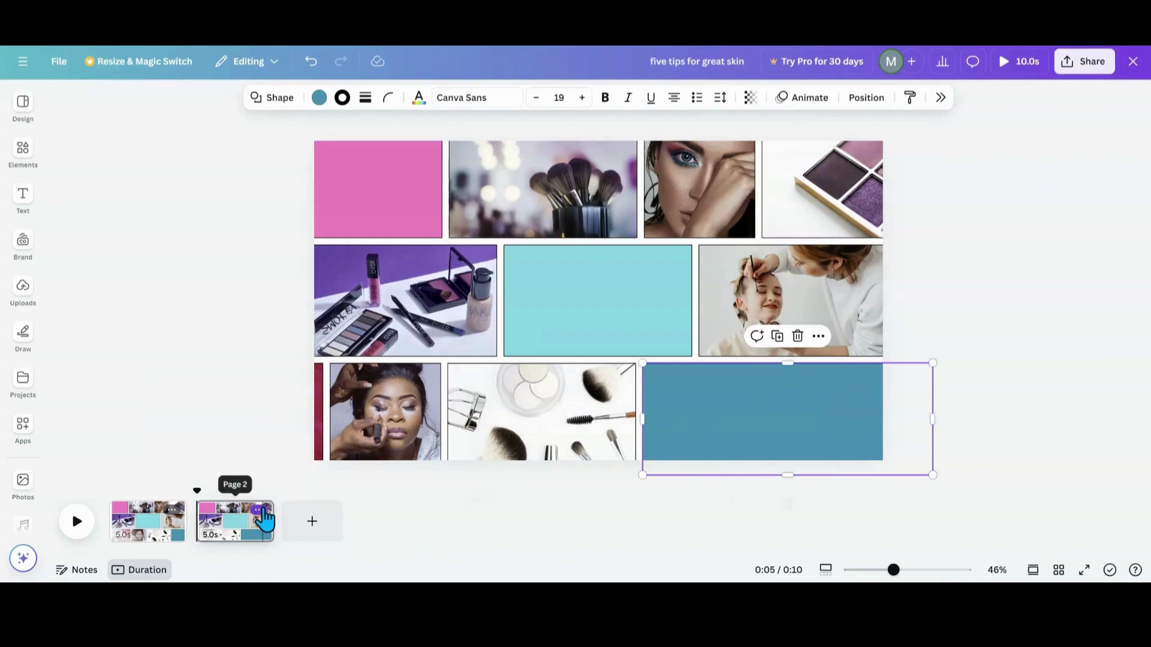
Duplicate page 2 and shift the copy's whole bottom row right until more of the red-background palette photo is on the page
{"action": "left_click", "coordinate": [261, 511]}
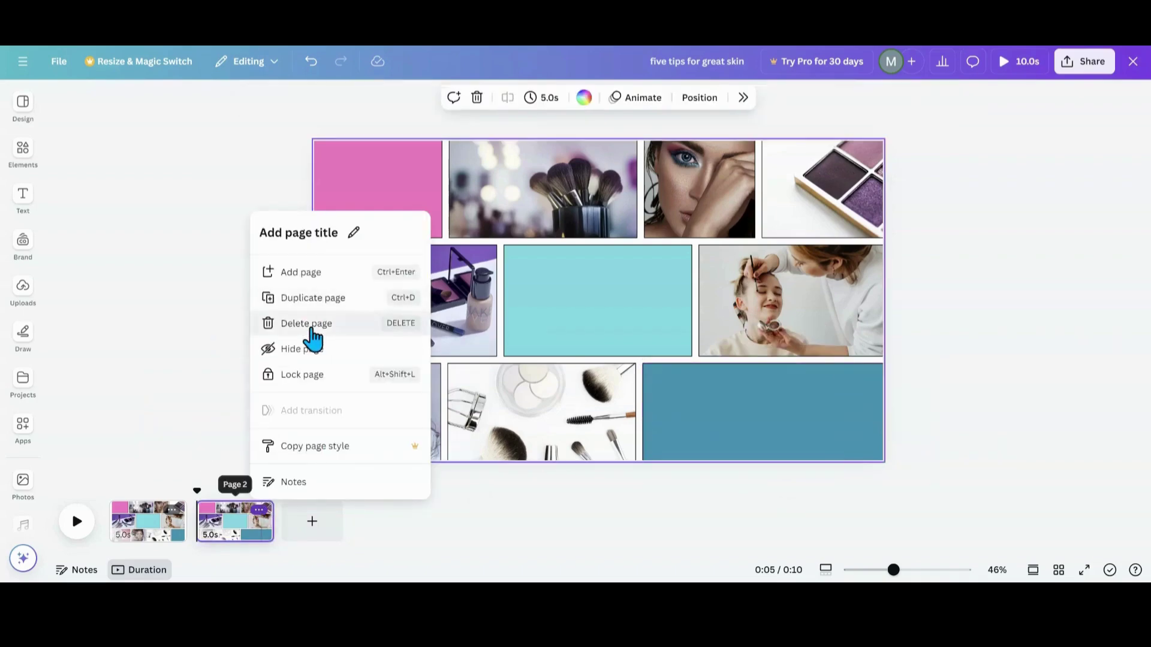
{"action": "left_click", "coordinate": [307, 298]}
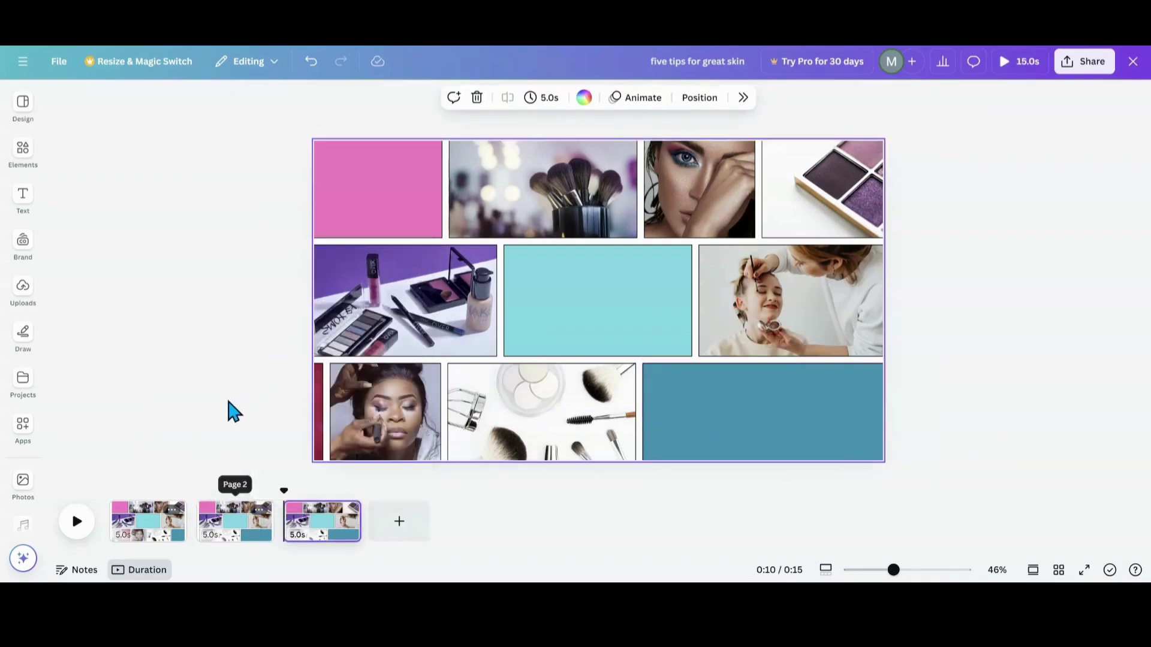
{"action": "left_click_drag", "start_coordinate": [120, 400], "coordinate": [776, 429]}
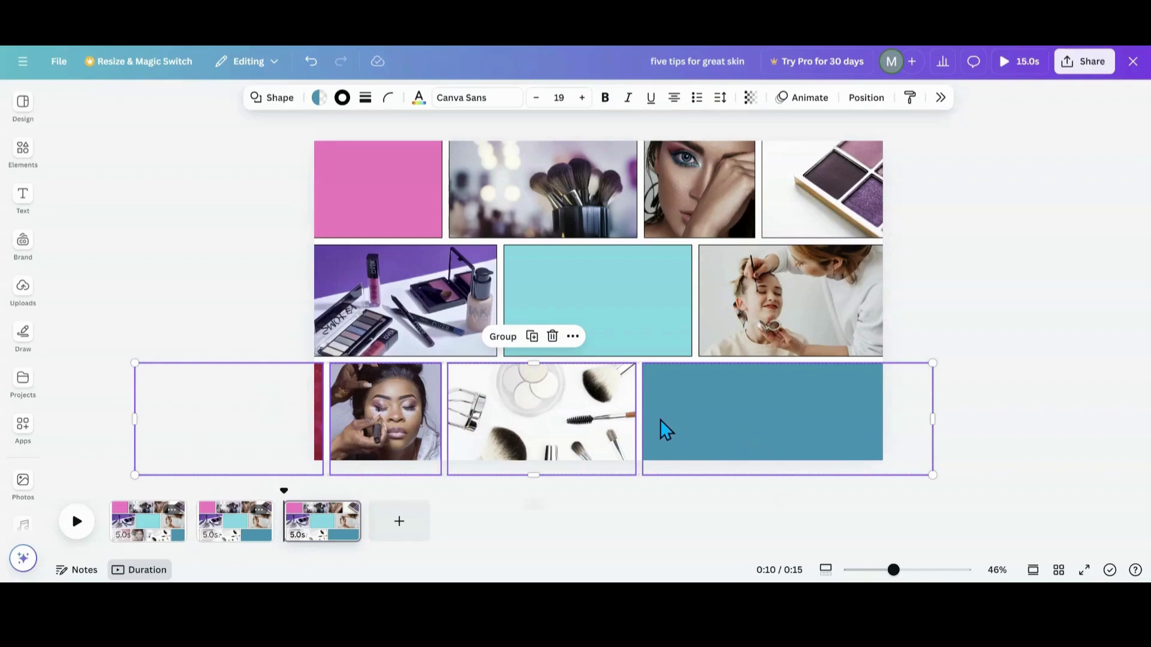
{"action": "left_click_drag", "start_coordinate": [660, 420], "coordinate": [728, 432]}
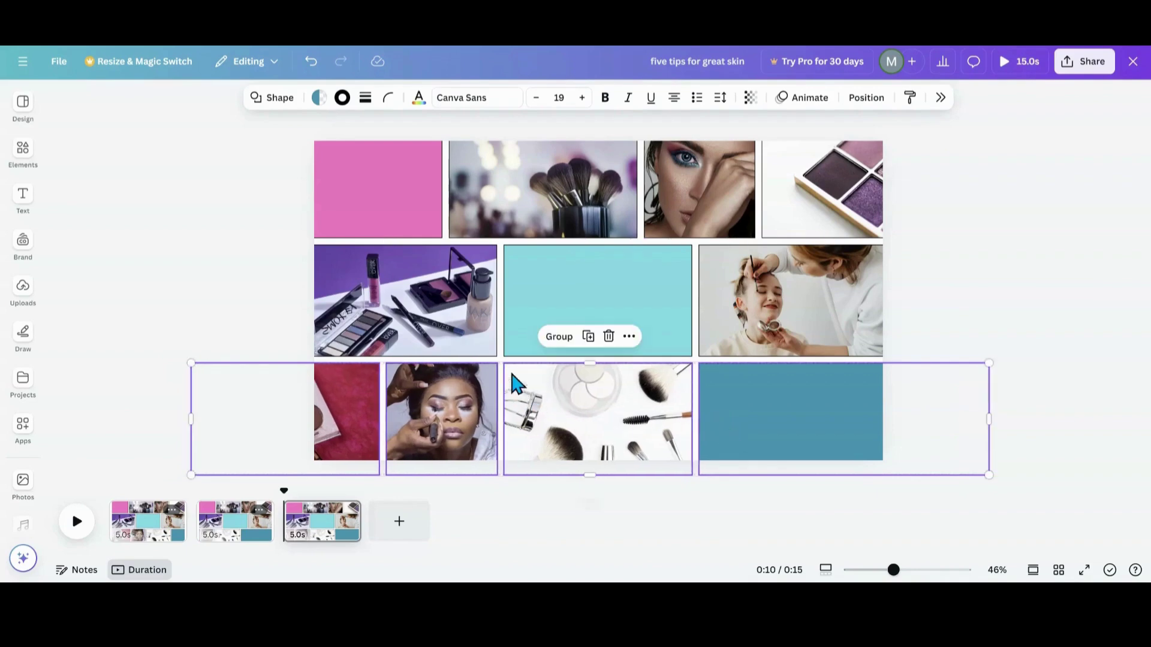
Move the middle row's makeup artist photo right and the purple cosmetics photo left, leaving only a narrow strip of each on the page
{"action": "left_click", "coordinate": [526, 304]}
{"action": "left_click", "coordinate": [742, 330]}
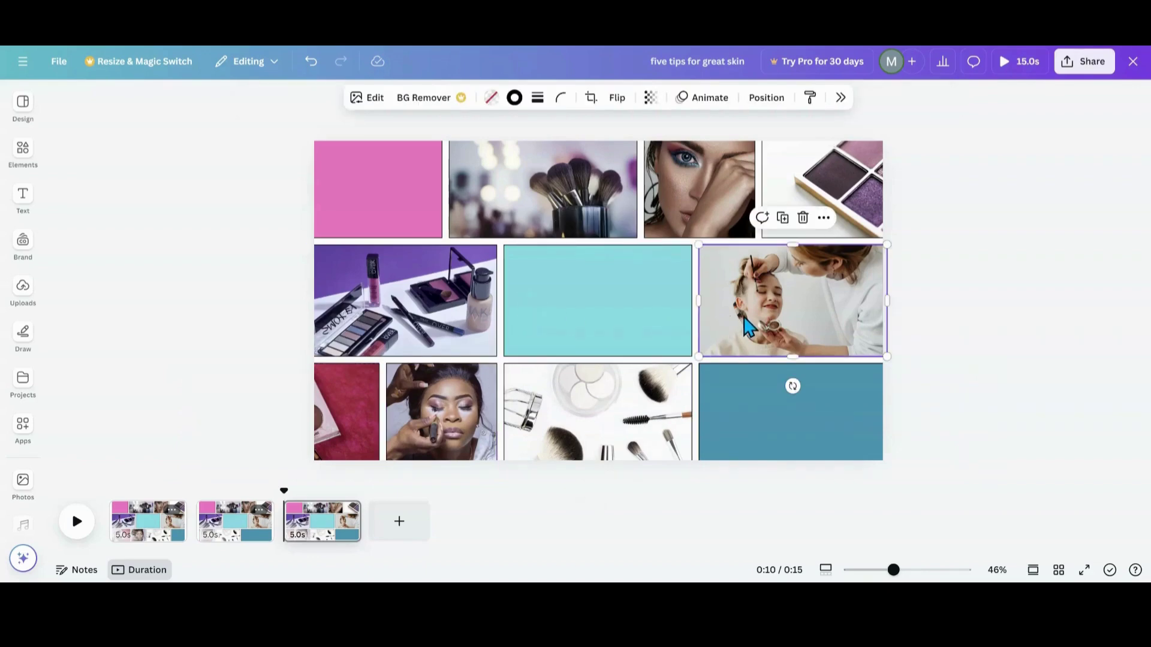
{"action": "left_click_drag", "start_coordinate": [748, 329], "coordinate": [907, 324]}
{"action": "left_click_drag", "start_coordinate": [396, 316], "coordinate": [303, 319]}
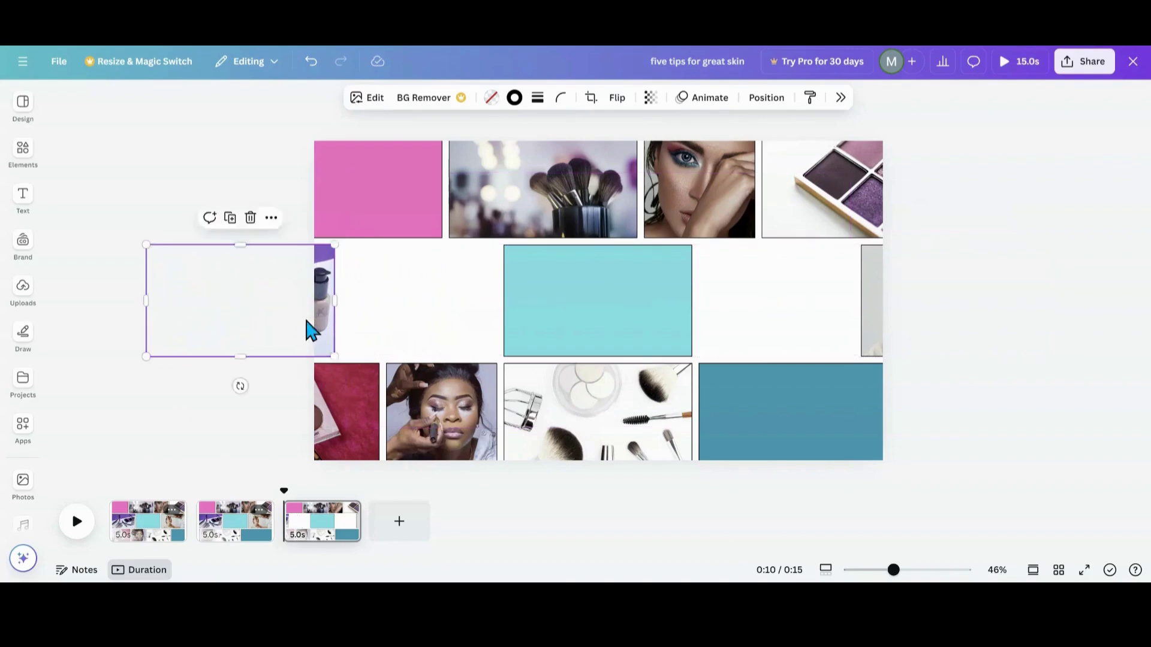
Stretch the turquoise rectangle in both directions to fill the middle row between the two photo strips
{"action": "left_click", "coordinate": [576, 327]}
{"action": "left_click_drag", "start_coordinate": [501, 300], "coordinate": [339, 301]}
{"action": "left_click_drag", "start_coordinate": [690, 302], "coordinate": [856, 311]}
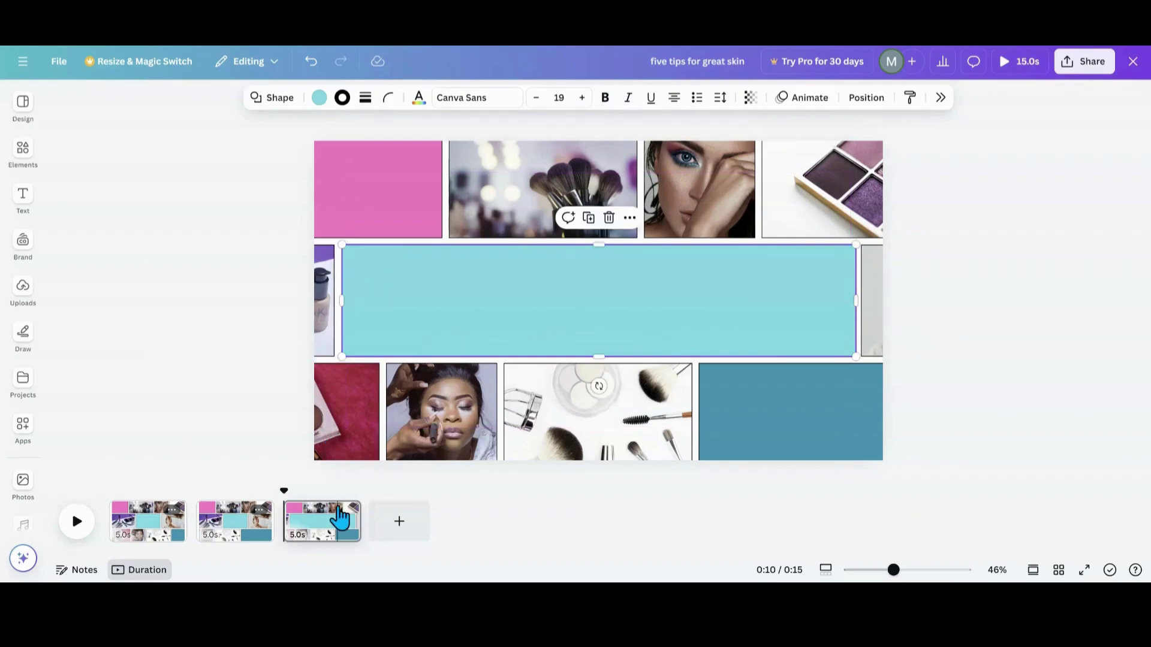
Duplicate page 3 and shift the copy's entire top row right so the pink rectangle lies almost fully on the page
{"action": "mouse_move", "coordinate": [347, 520]}
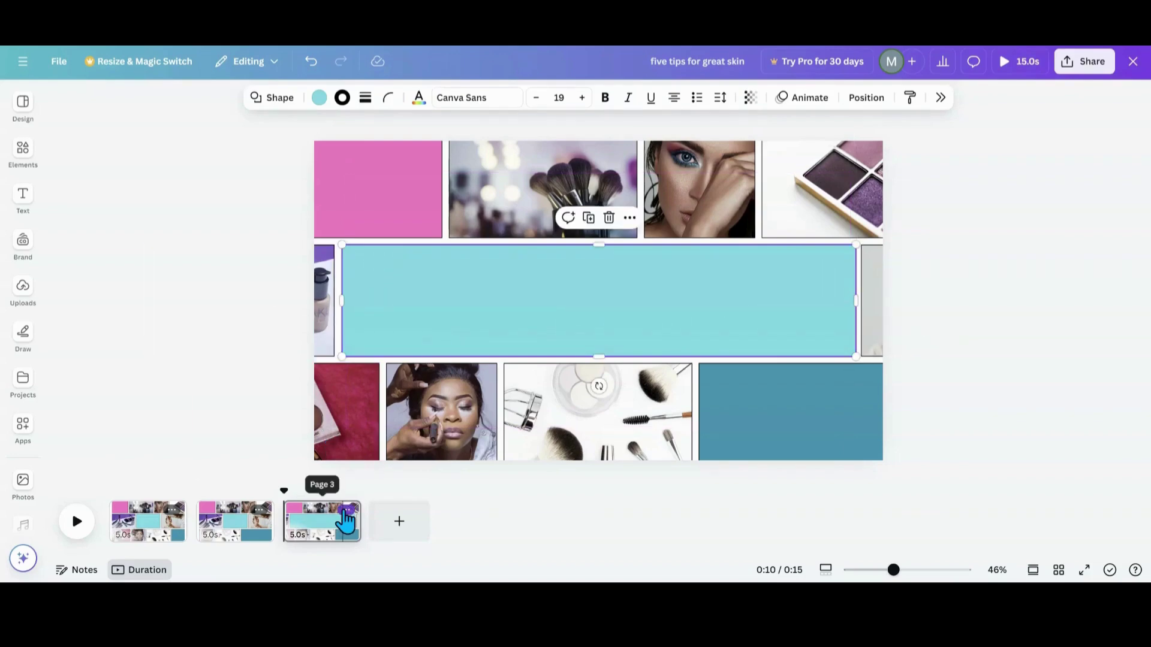
{"action": "left_click", "coordinate": [346, 519]}
{"action": "left_click", "coordinate": [380, 271]}
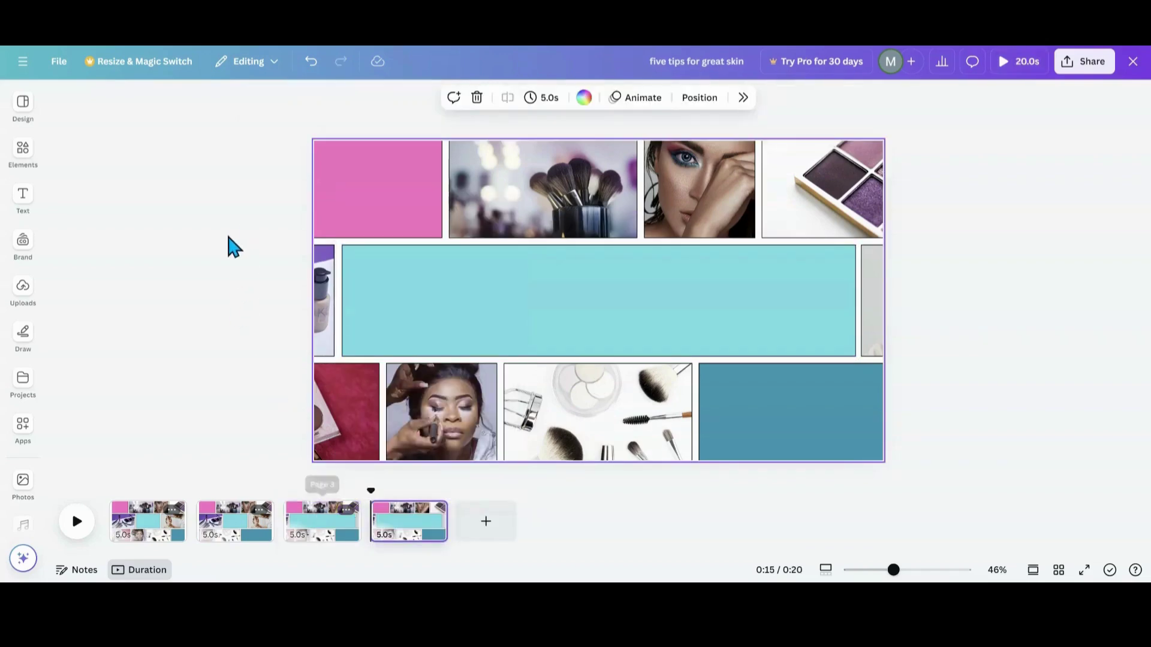
{"action": "left_click_drag", "start_coordinate": [120, 190], "coordinate": [821, 210]}
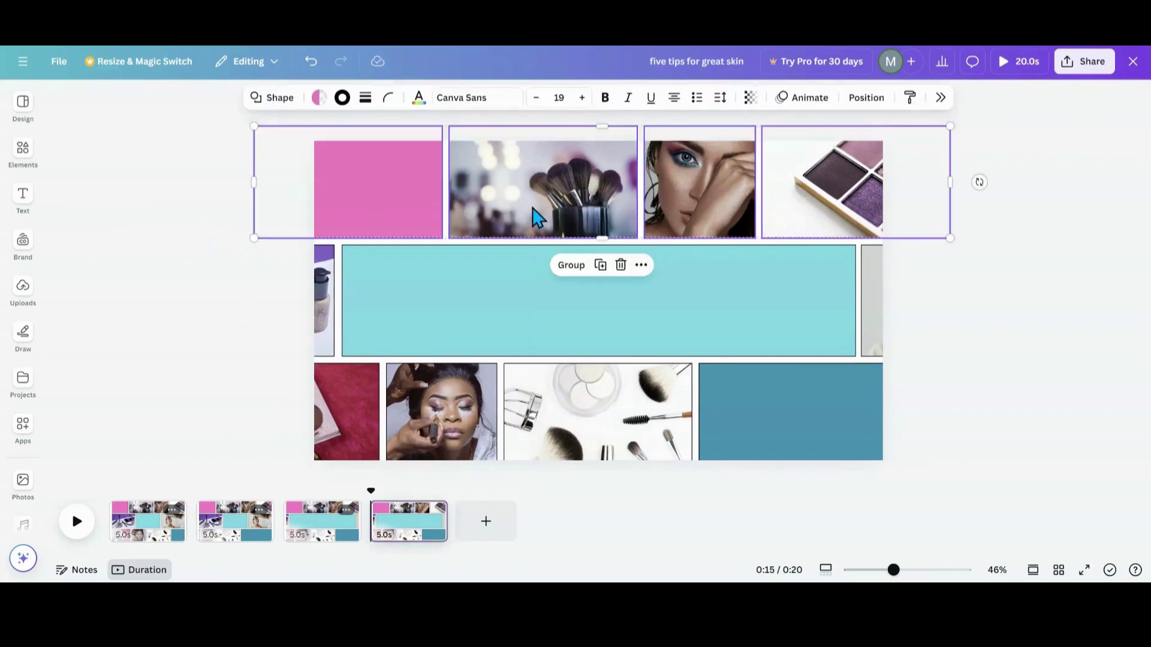
{"action": "left_click_drag", "start_coordinate": [533, 208], "coordinate": [585, 204]}
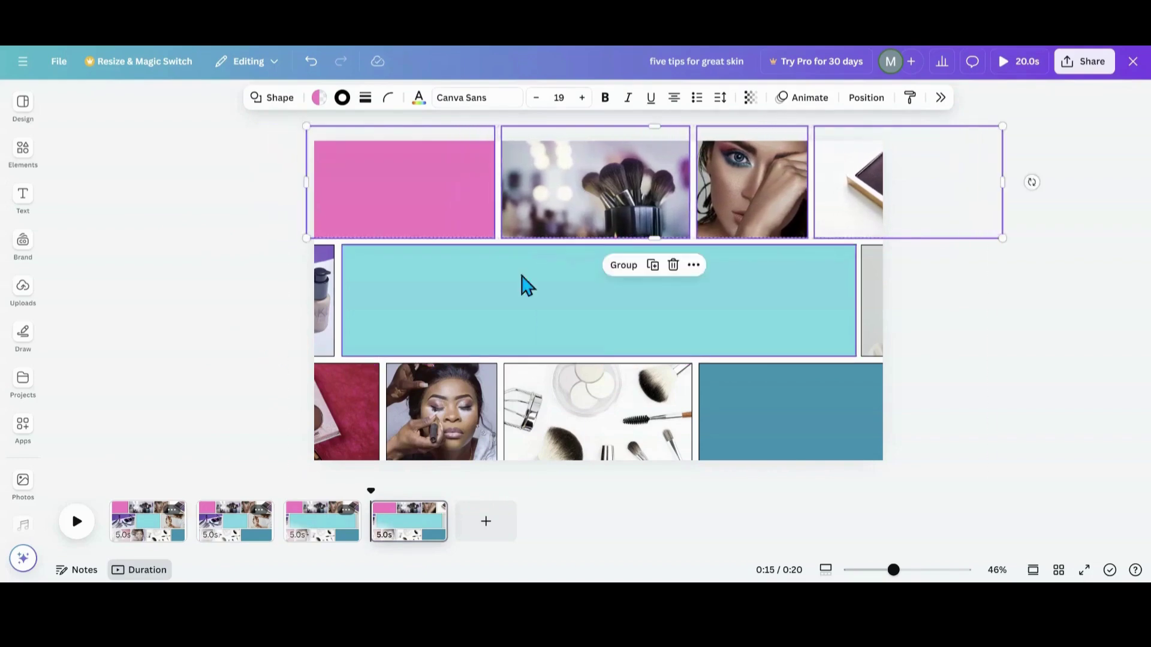
Shorten the turquoise rectangle from its left side and move the purple cosmetics photo back onto the page beside it
{"action": "left_click", "coordinate": [504, 289]}
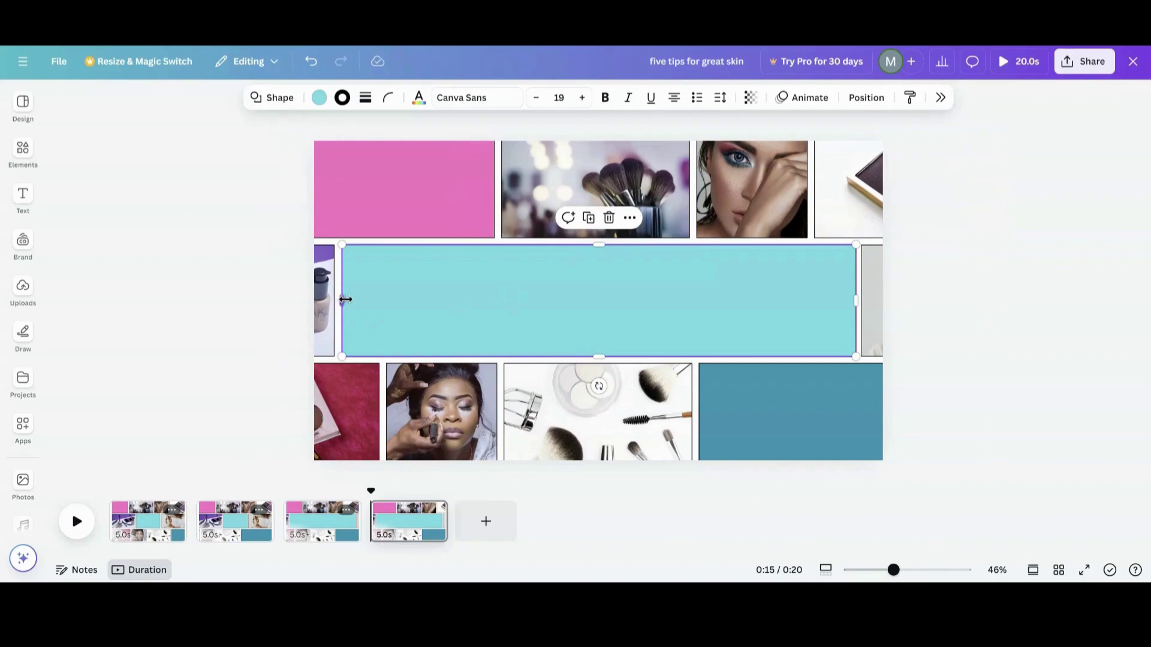
{"action": "left_click_drag", "start_coordinate": [345, 300], "coordinate": [506, 316]}
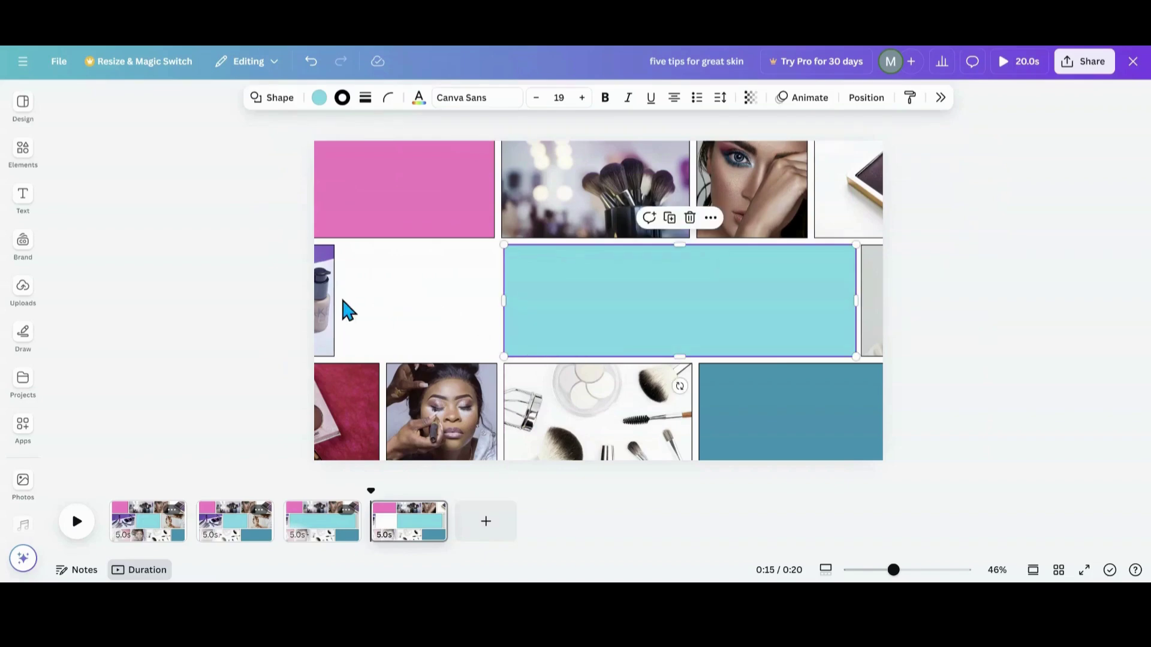
{"action": "left_click", "coordinate": [333, 298]}
{"action": "left_click_drag", "start_coordinate": [292, 304], "coordinate": [452, 301]}
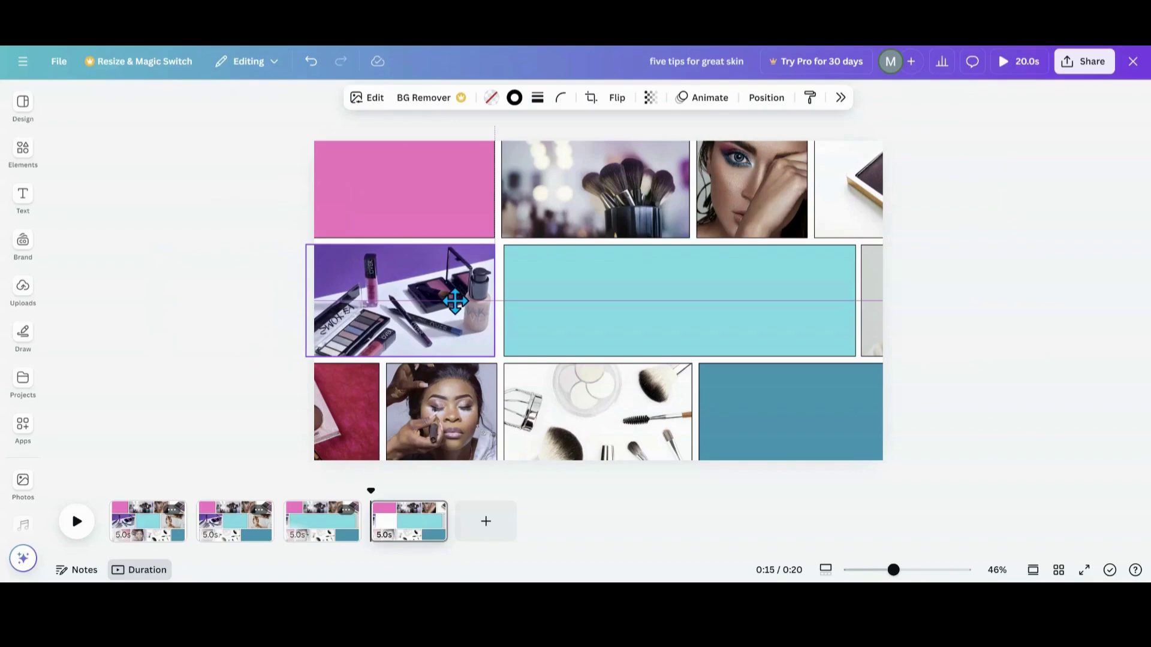
{"action": "left_click_drag", "start_coordinate": [455, 302], "coordinate": [455, 302]}
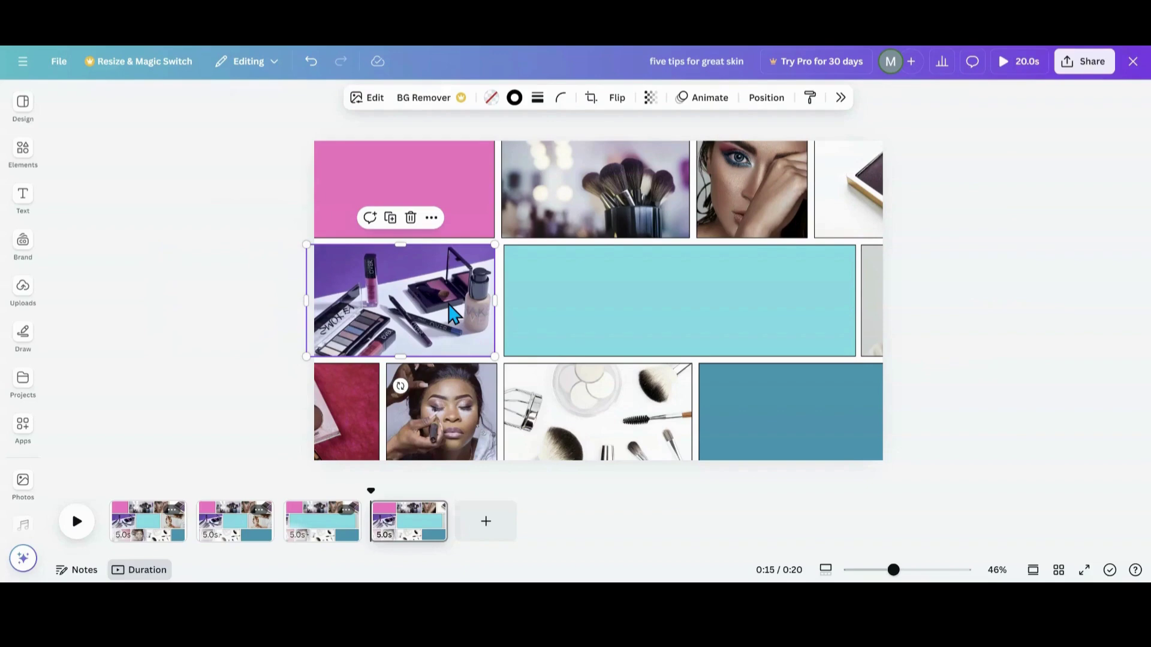
{"action": "left_click", "coordinate": [228, 336]}
{"action": "left_click", "coordinate": [372, 341]}
{"action": "left_click_drag", "start_coordinate": [371, 346], "coordinate": [373, 346]}
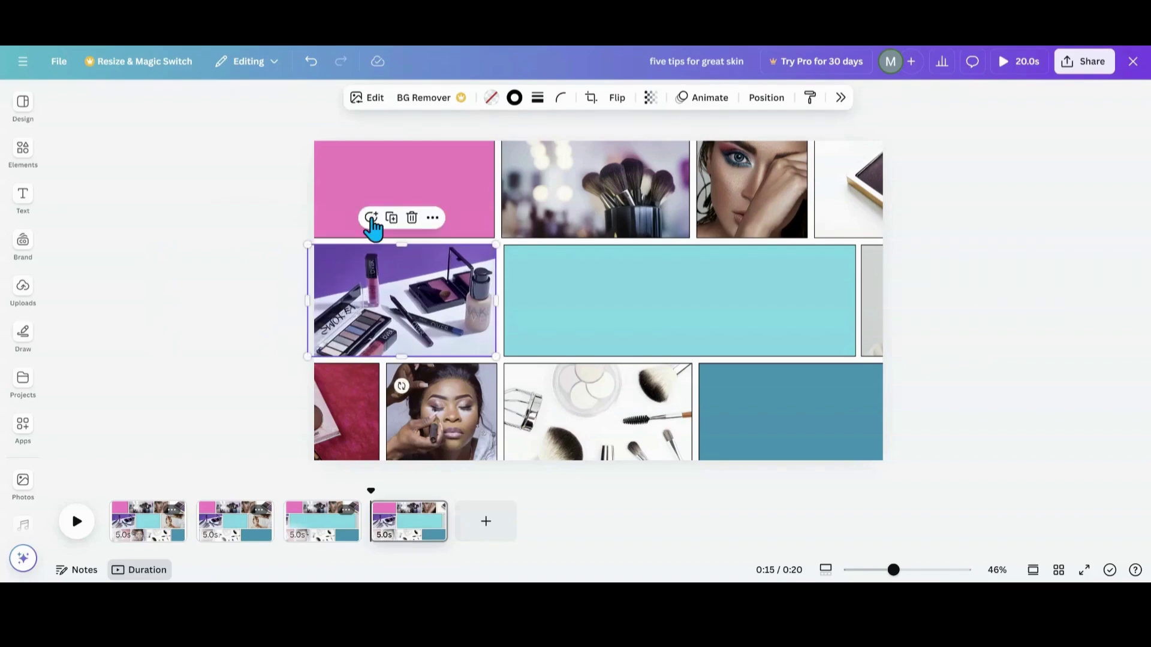
{"action": "left_click", "coordinate": [354, 193]}
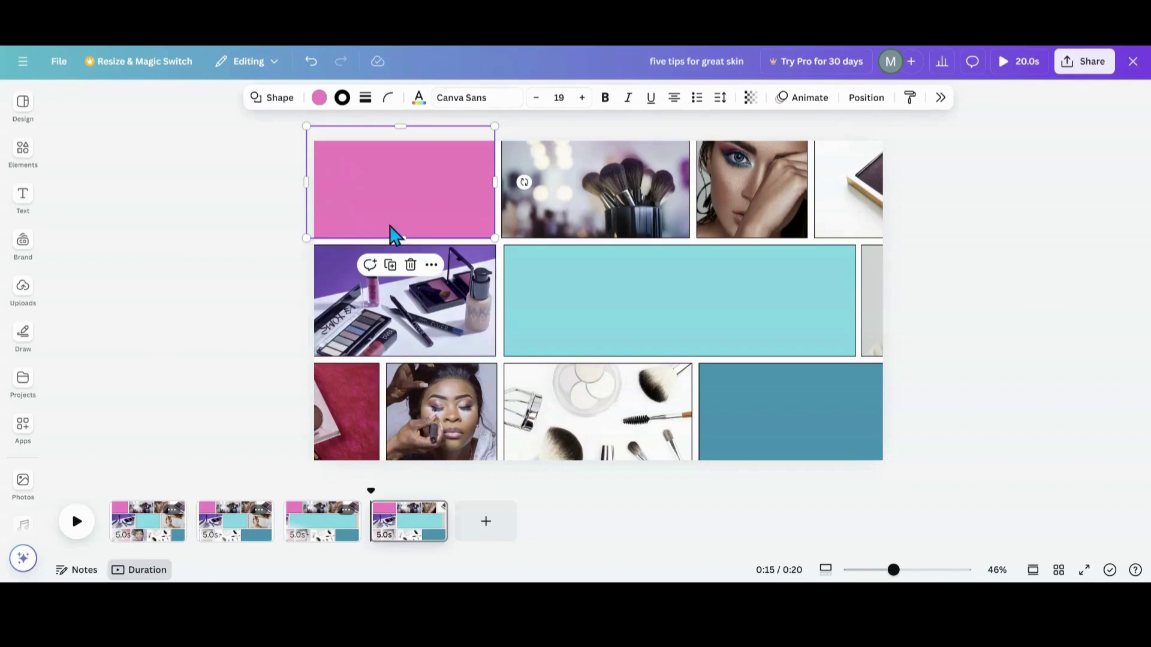
Shorten the turquoise rectangle from its right side and move the makeup artist photo back into the middle row's right end
{"action": "left_click", "coordinate": [611, 318]}
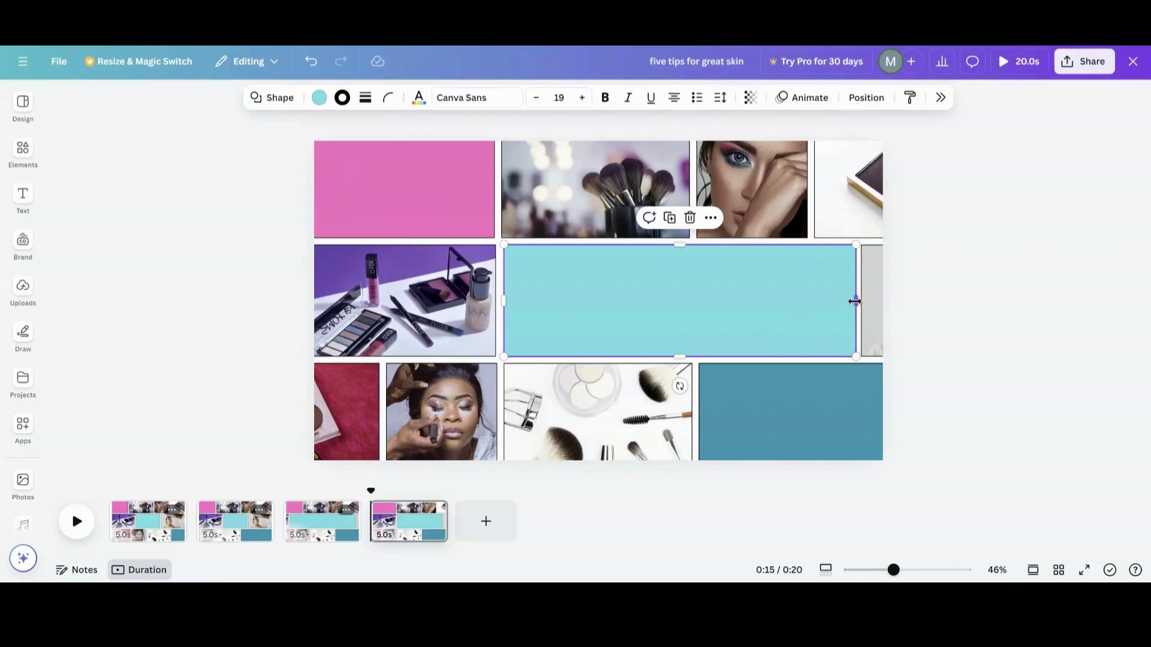
{"action": "left_click_drag", "start_coordinate": [855, 304], "coordinate": [693, 312]}
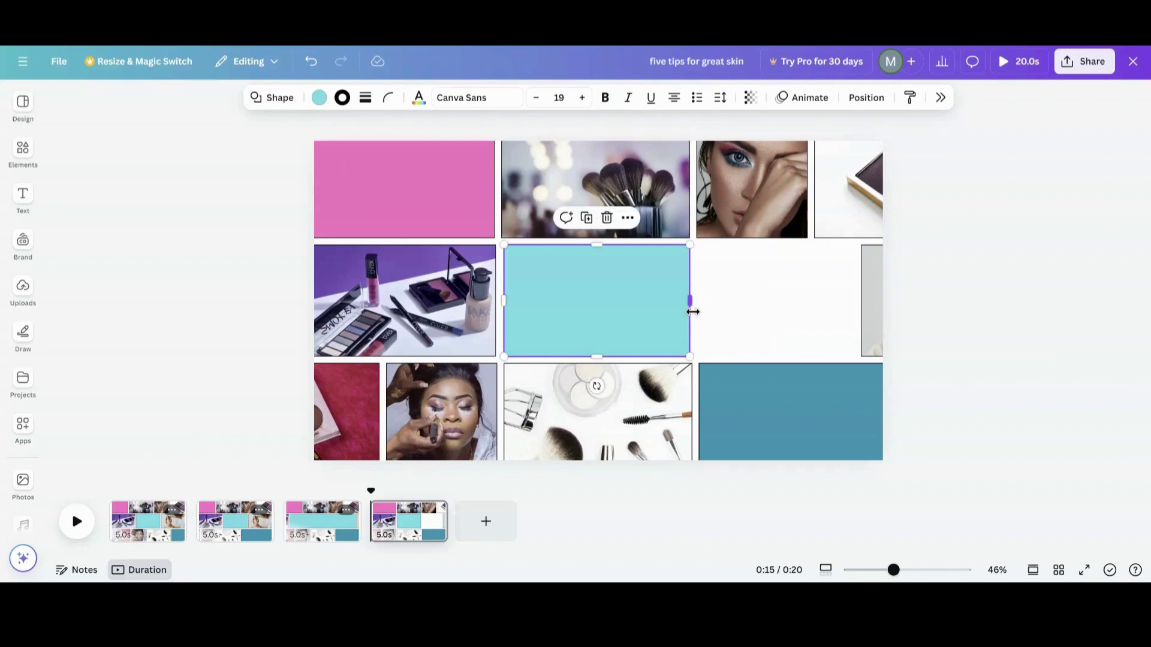
{"action": "left_click_drag", "start_coordinate": [865, 309], "coordinate": [707, 307]}
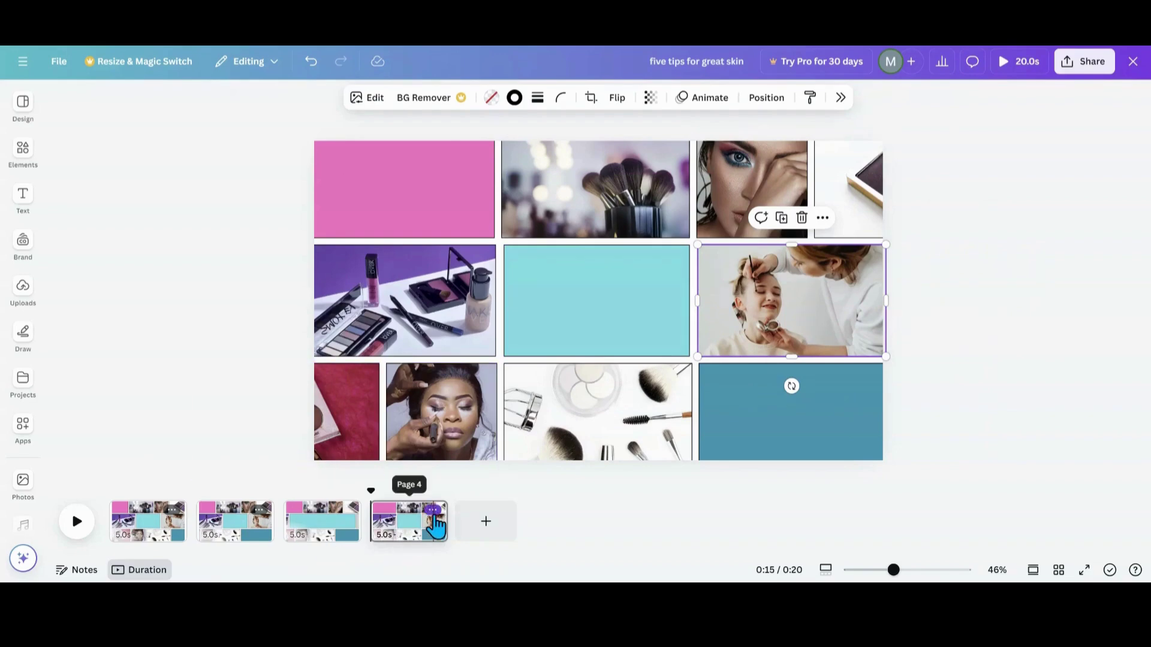
Duplicate page 4 and move the copy's left column, including both left photos of the bottom row, downward together
{"action": "right_click", "coordinate": [412, 522]}
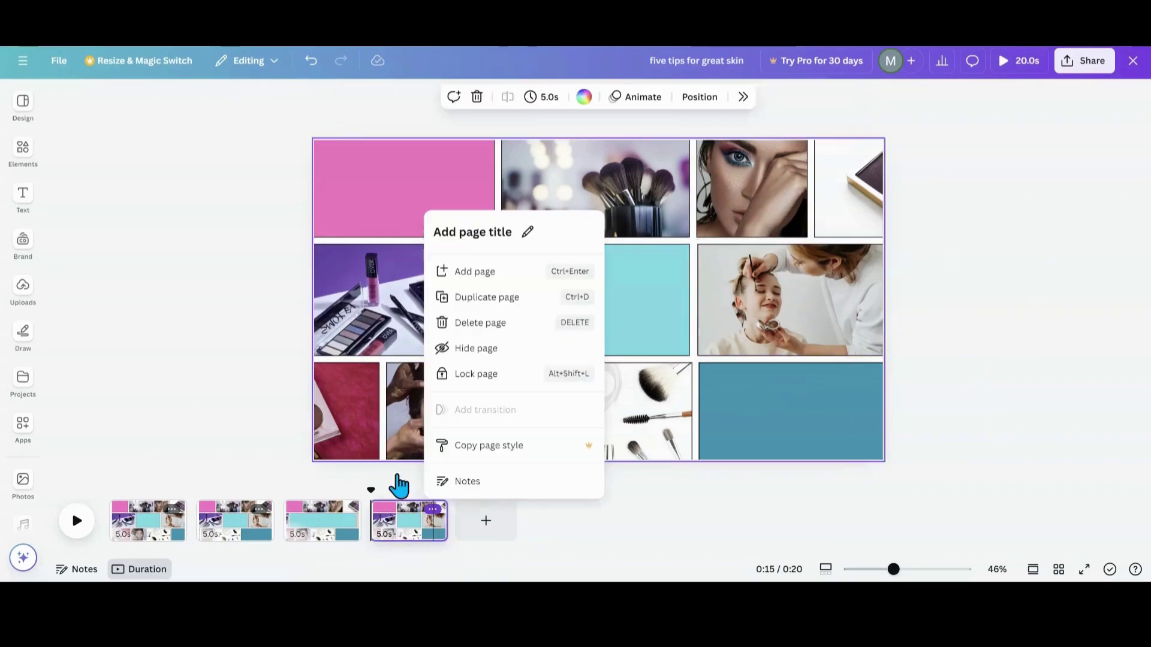
{"action": "left_click", "coordinate": [466, 311]}
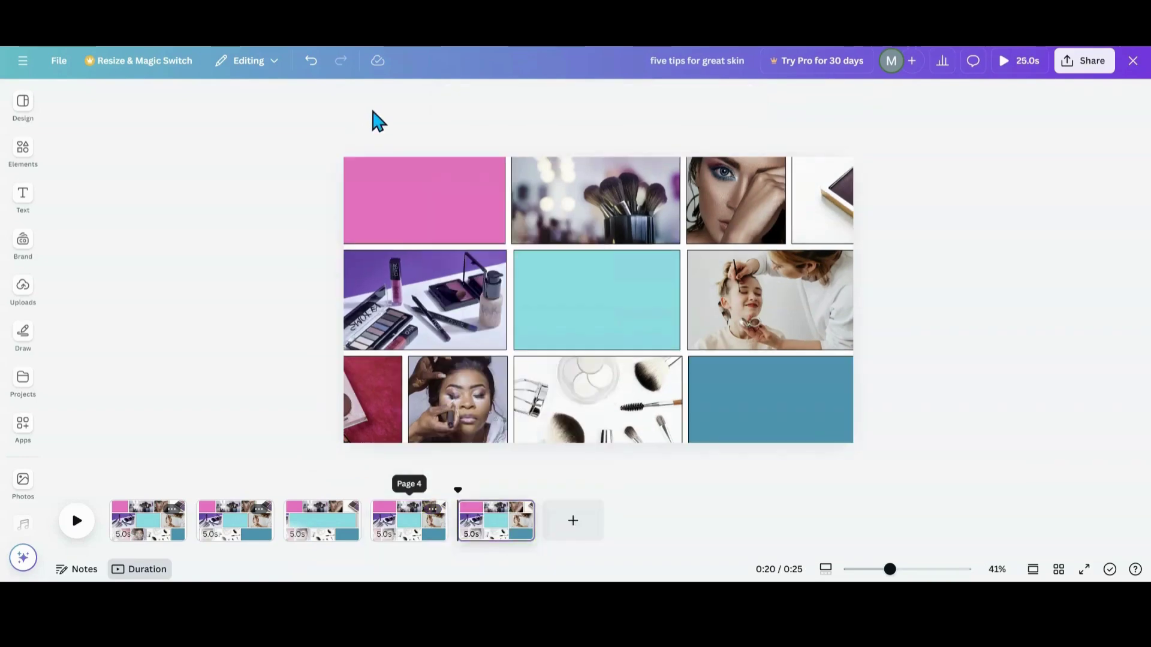
{"action": "left_click_drag", "start_coordinate": [377, 109], "coordinate": [264, 403]}
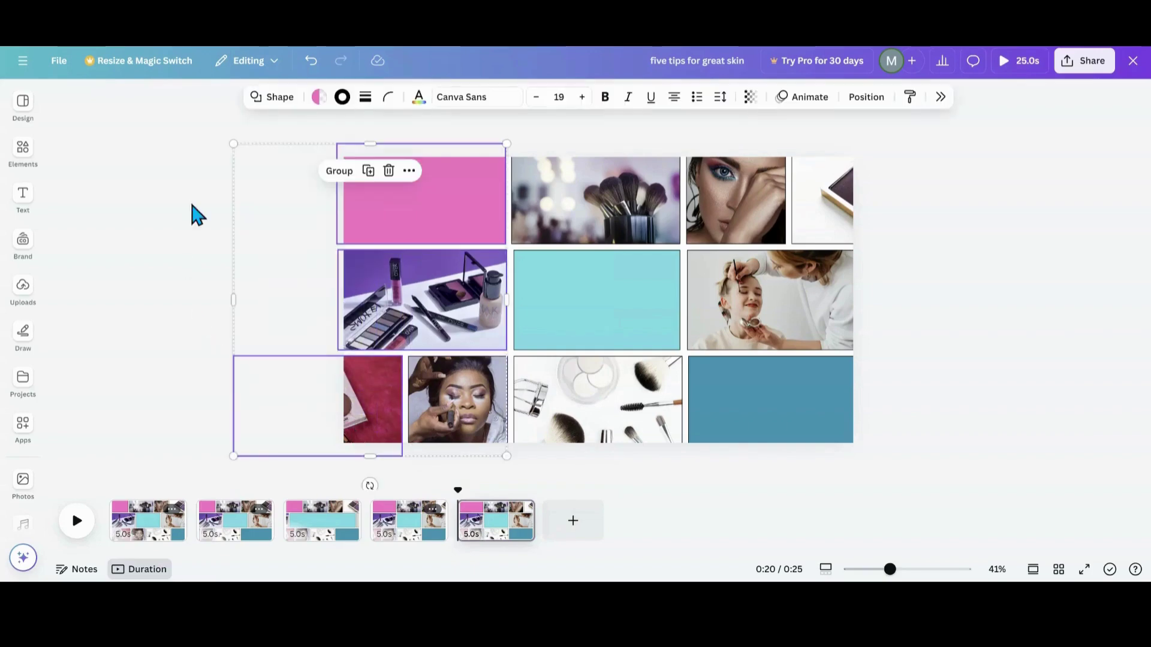
{"action": "left_click", "coordinate": [192, 186]}
{"action": "left_click_drag", "start_coordinate": [191, 138], "coordinate": [488, 442]}
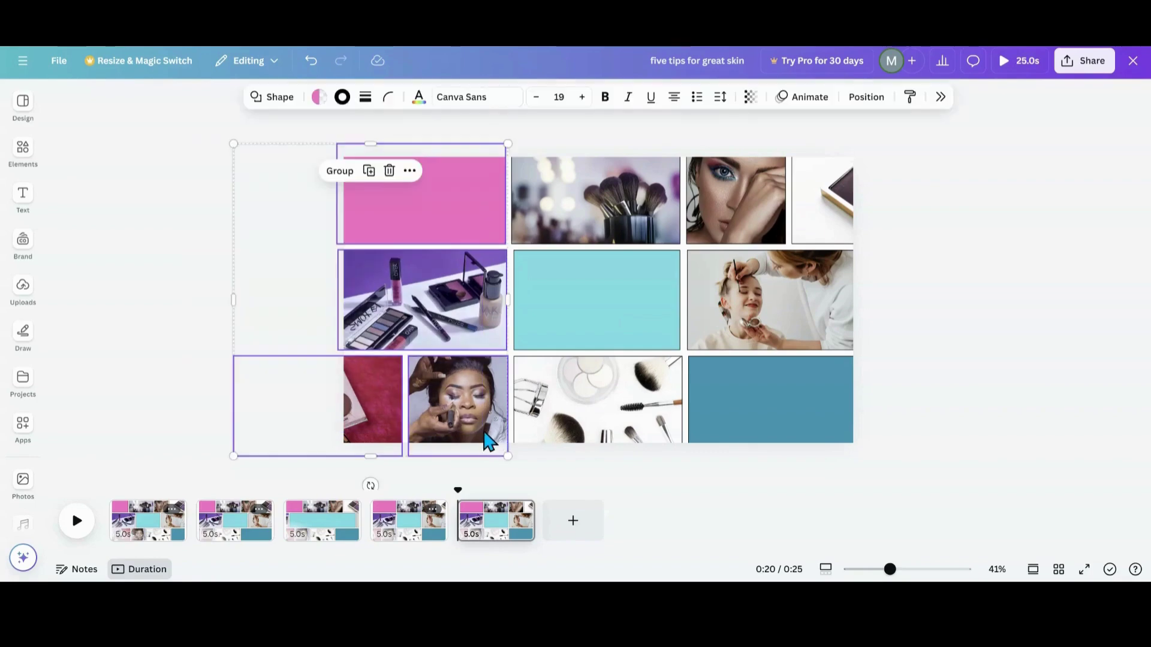
{"action": "left_click_drag", "start_coordinate": [436, 290], "coordinate": [432, 350]}
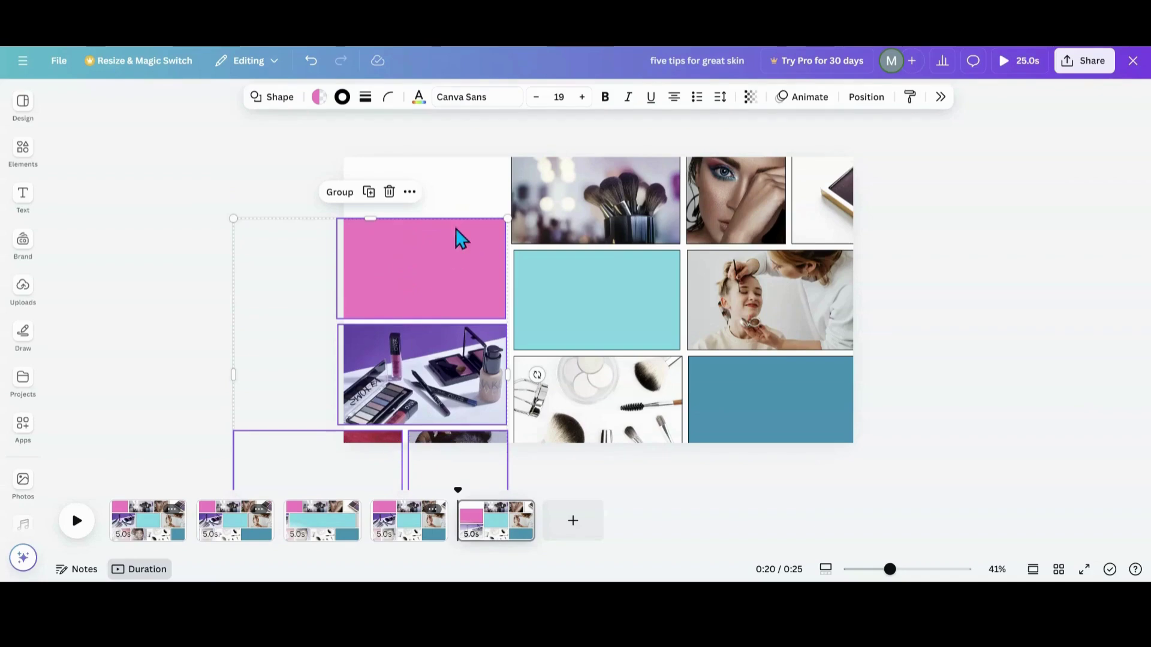
Extend the pink rectangle upward past the page's top edge to fill the gap above it
{"action": "left_click", "coordinate": [469, 203]}
{"action": "left_click", "coordinate": [426, 260]}
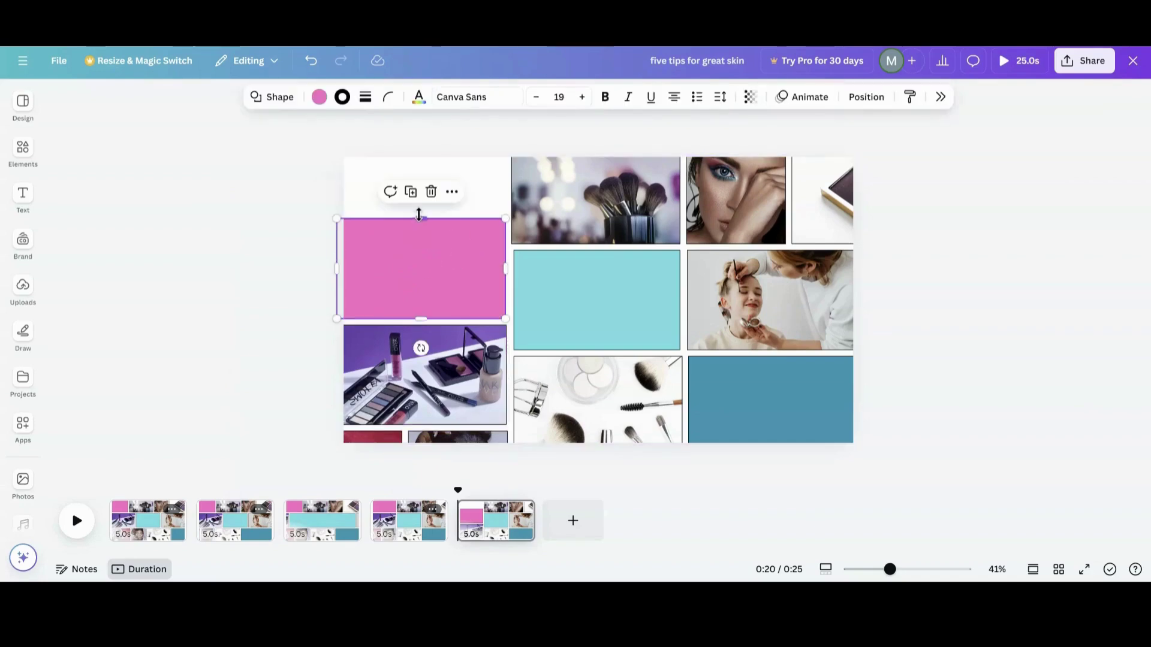
{"action": "left_click_drag", "start_coordinate": [420, 219], "coordinate": [424, 136]}
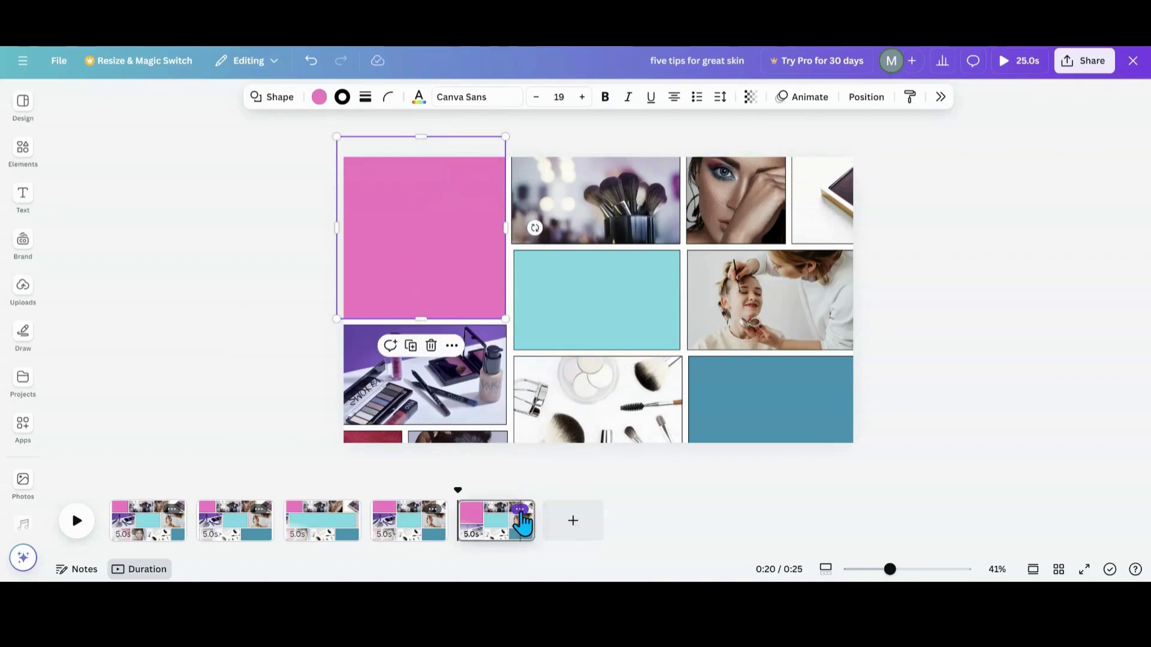
Duplicate page 5 and move the copy's right column upward so the top photos are nearly off the page
{"action": "left_click", "coordinate": [519, 510]}
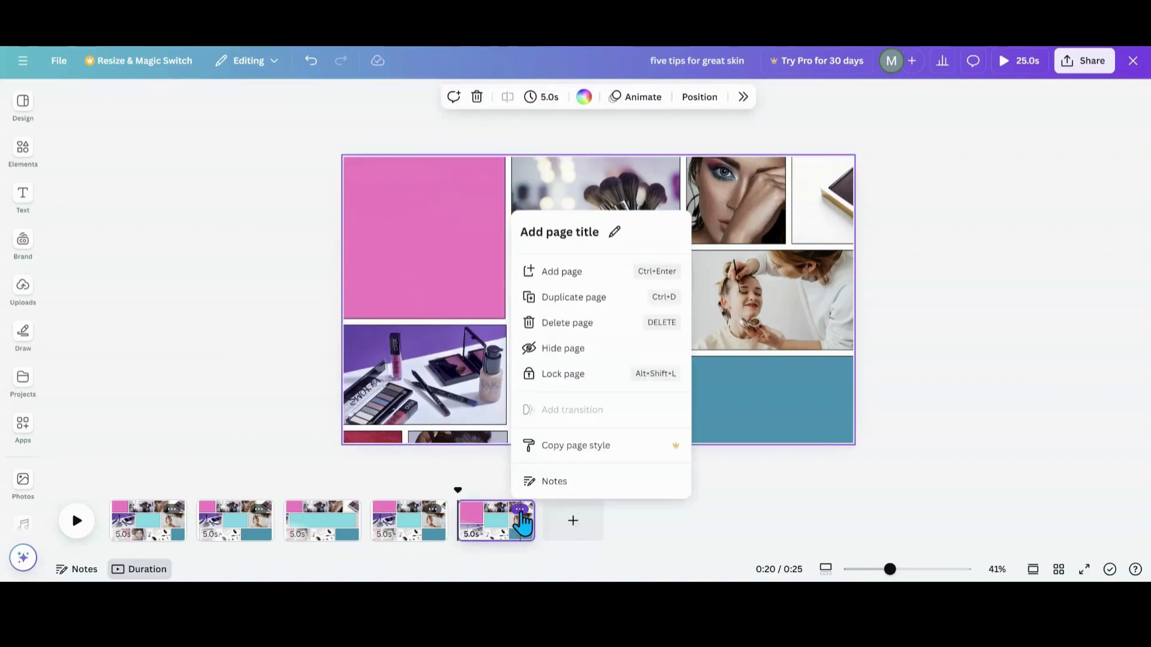
{"action": "left_click", "coordinate": [570, 303]}
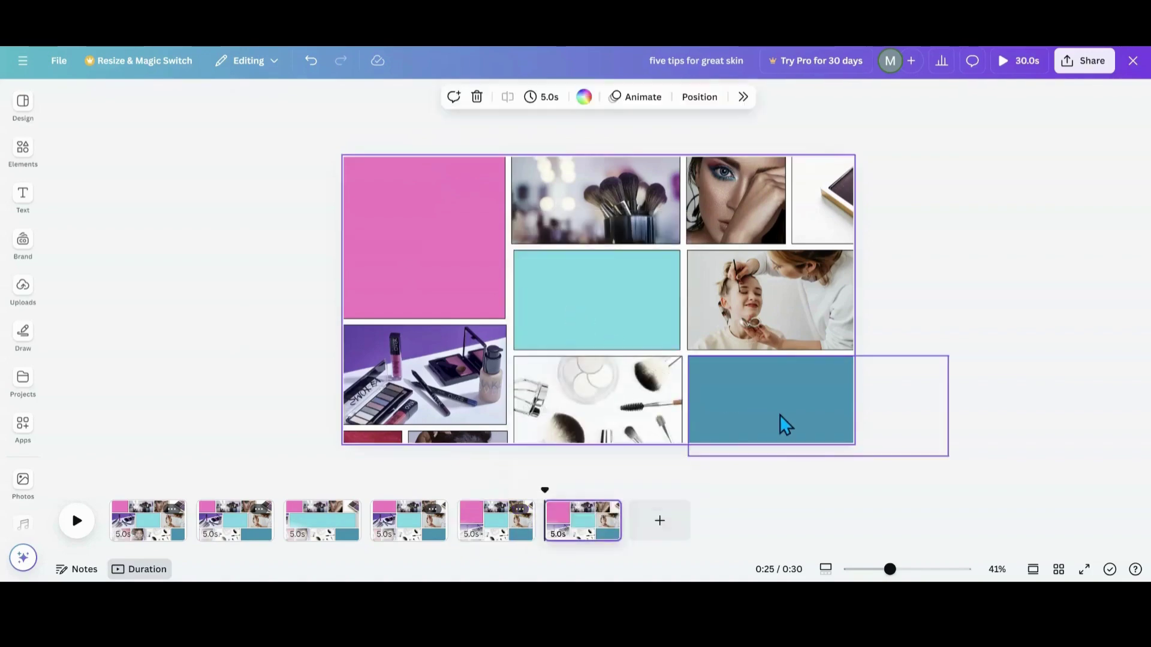
{"action": "left_click_drag", "start_coordinate": [699, 129], "coordinate": [914, 457]}
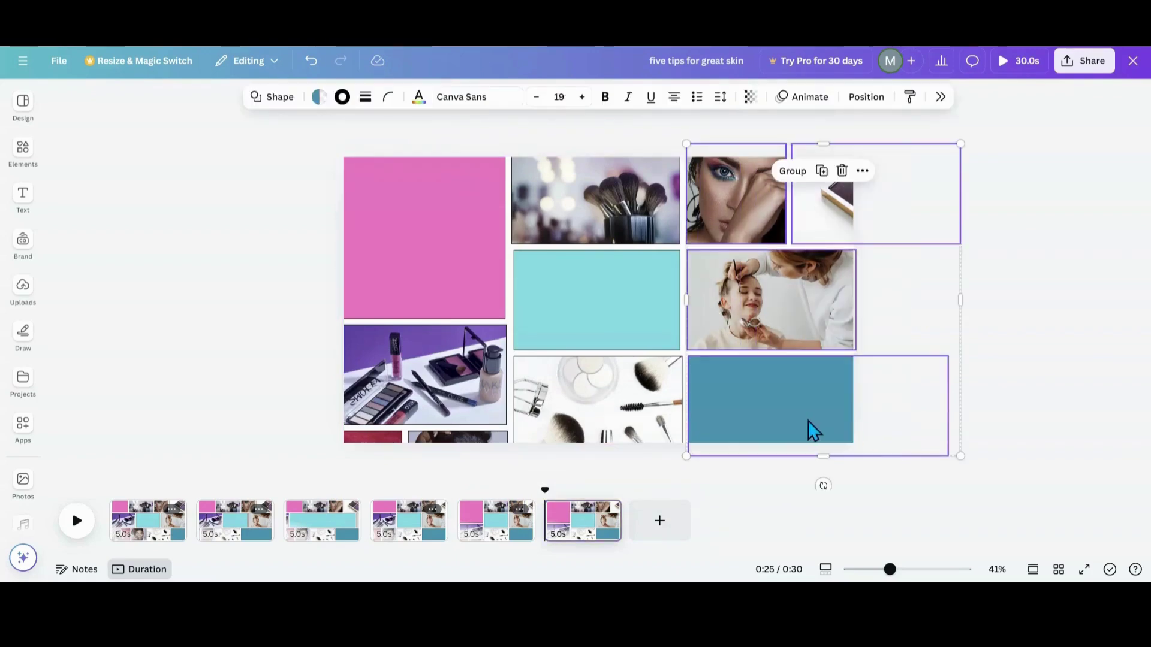
{"action": "left_click_drag", "start_coordinate": [792, 426], "coordinate": [794, 347]}
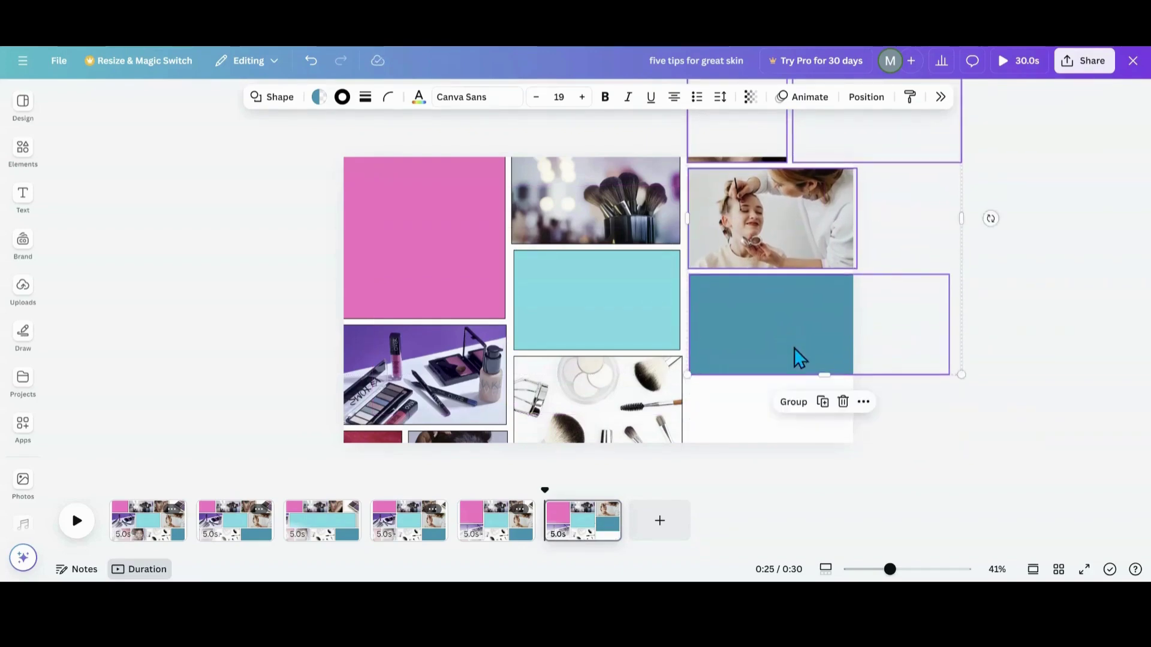
{"action": "left_click", "coordinate": [975, 409]}
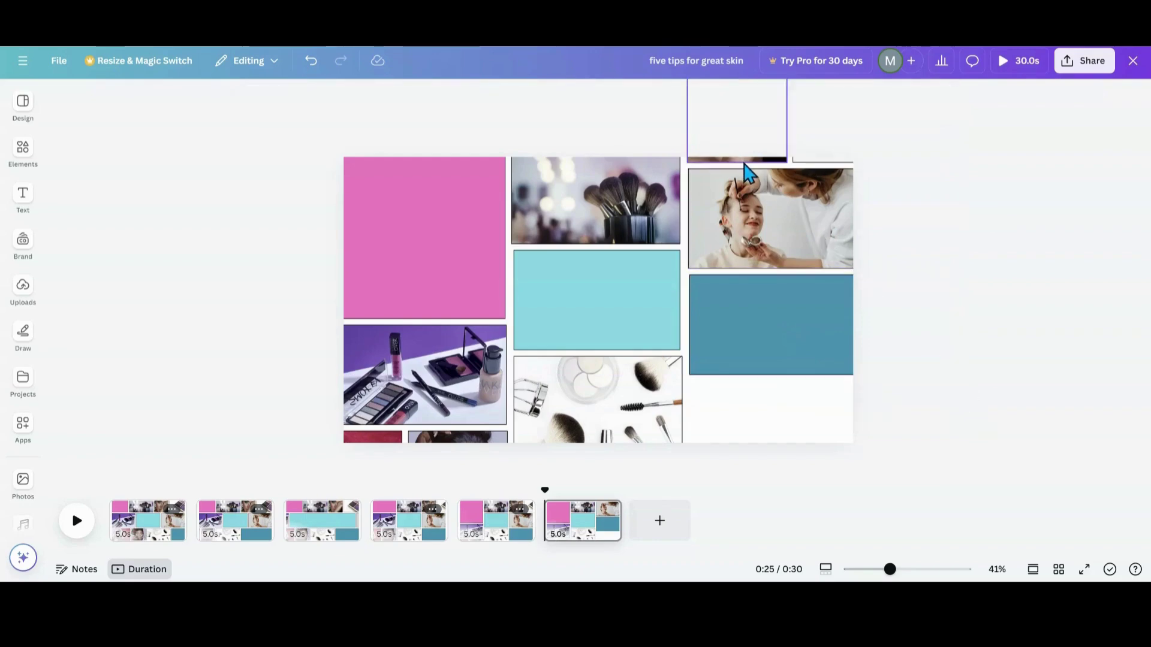
Extend the blue rectangle downward past the page's bottom edge to fill the gap in the right column
{"action": "left_click", "coordinate": [791, 325]}
{"action": "left_click_drag", "start_coordinate": [824, 378], "coordinate": [819, 462]}
Duplicate page 6 and, in the copy's middle column, move the brushes photo up and the cosmetics photo down, both mostly off the page
{"action": "left_click", "coordinate": [607, 511]}
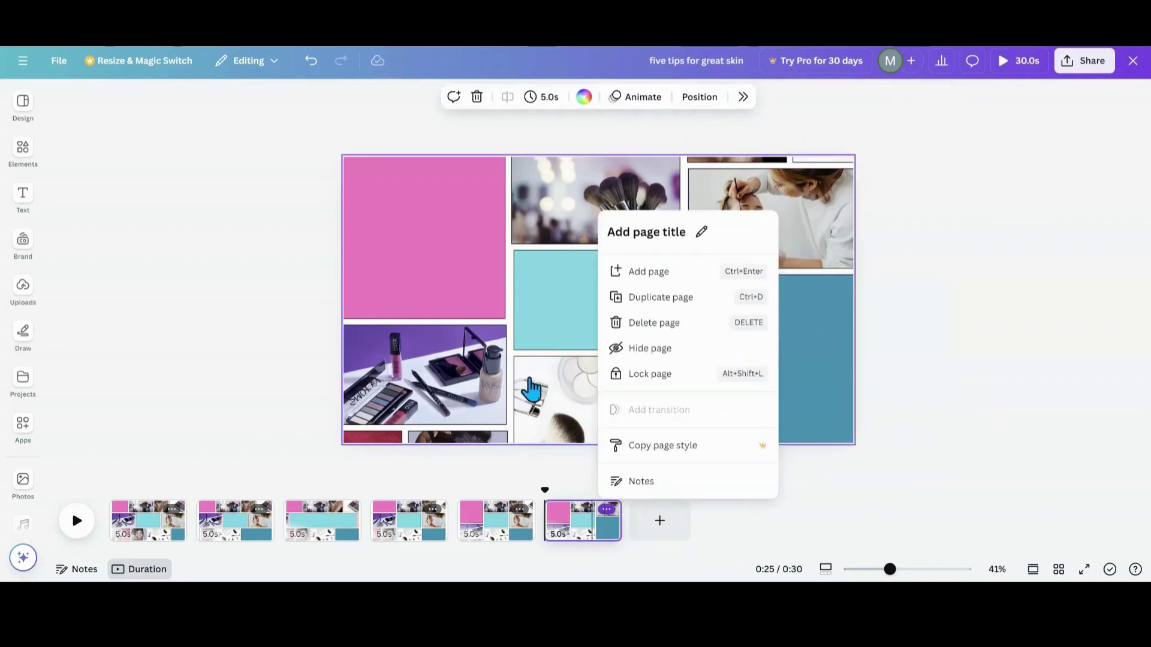
{"action": "left_click", "coordinate": [639, 299]}
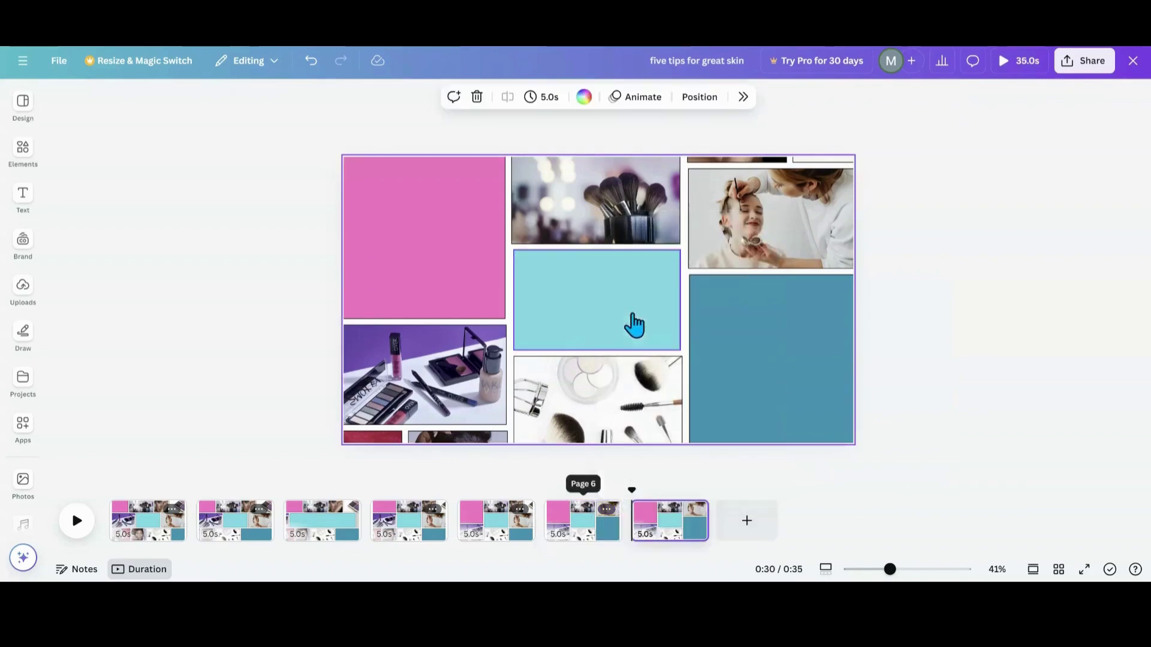
{"action": "left_click", "coordinate": [591, 221]}
{"action": "left_click_drag", "start_coordinate": [585, 213], "coordinate": [585, 167]}
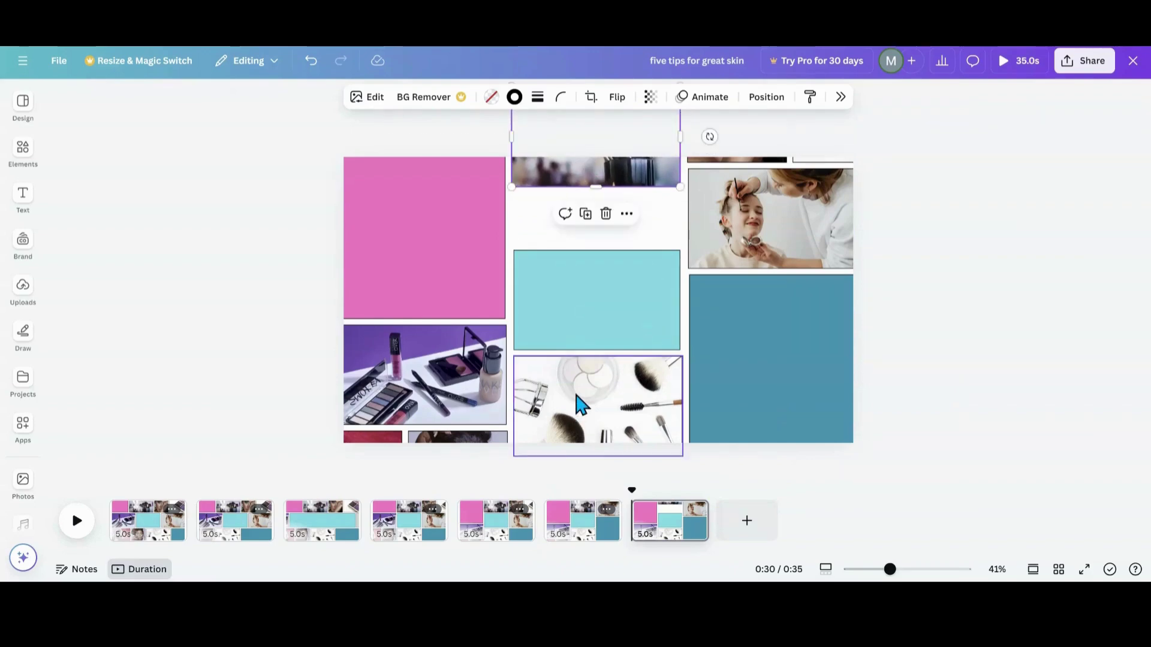
{"action": "left_click_drag", "start_coordinate": [579, 405], "coordinate": [578, 459]}
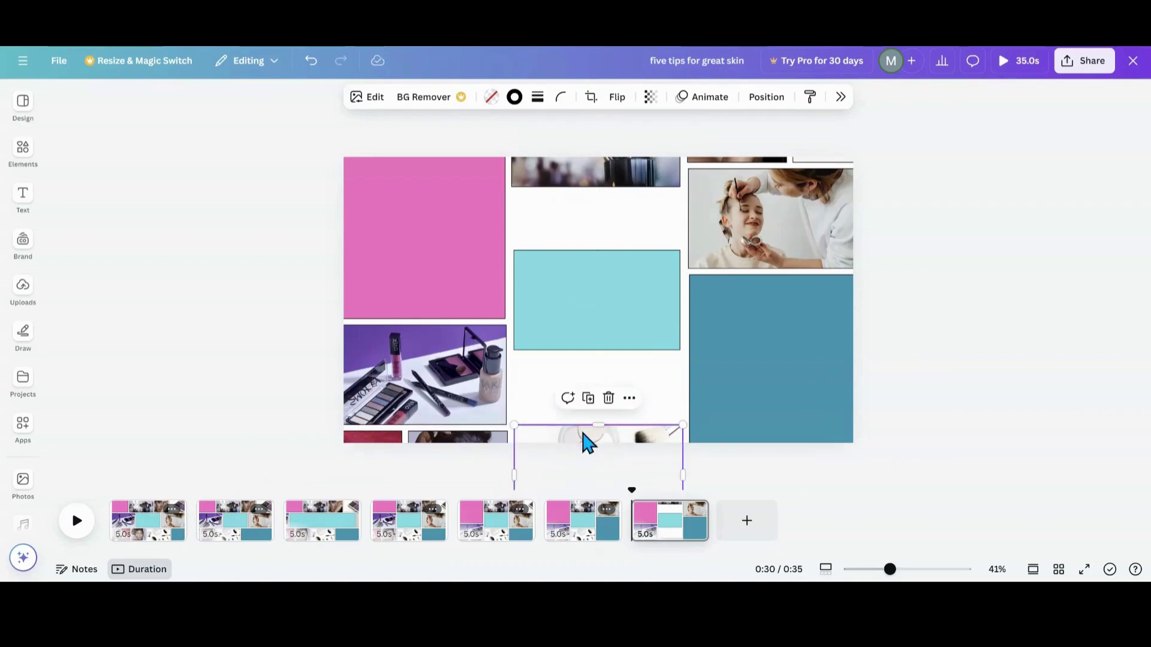
Stretch the turquoise rectangle upward and downward to fill the middle column, leaving narrow gaps to the photos above and below
{"action": "left_click", "coordinate": [594, 318]}
{"action": "left_click_drag", "start_coordinate": [595, 252], "coordinate": [592, 197]}
{"action": "left_click_drag", "start_coordinate": [591, 348], "coordinate": [594, 423]}
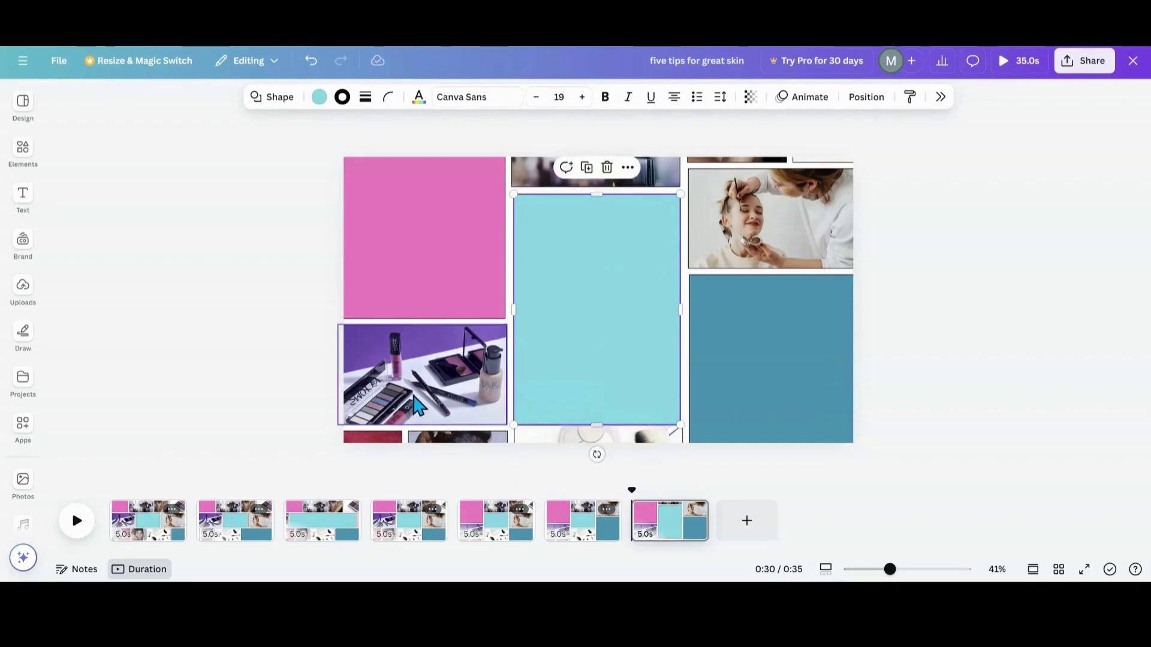
{"action": "left_click", "coordinate": [263, 333]}
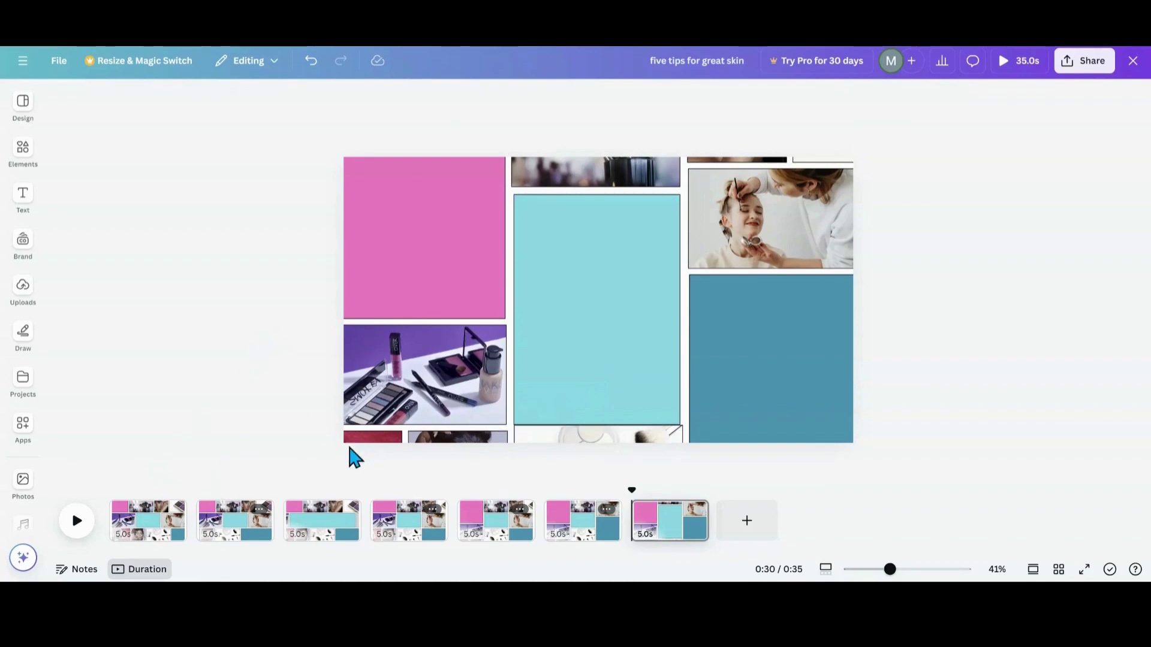
{"action": "left_click", "coordinate": [582, 386]}
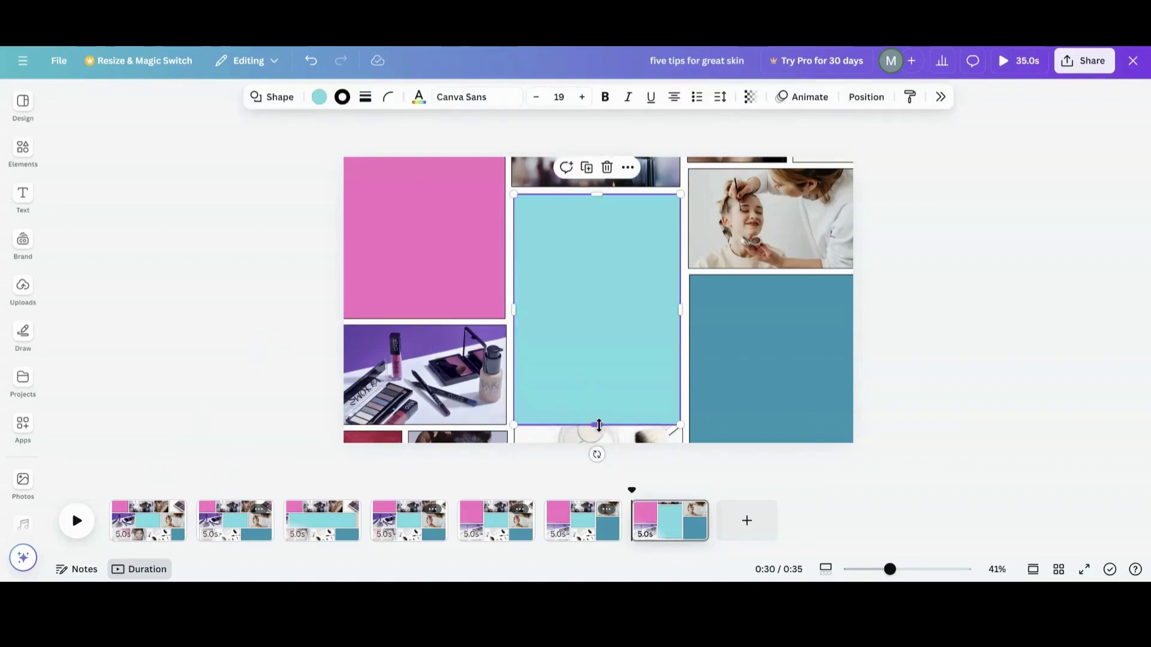
{"action": "left_click_drag", "start_coordinate": [599, 425], "coordinate": [597, 419]}
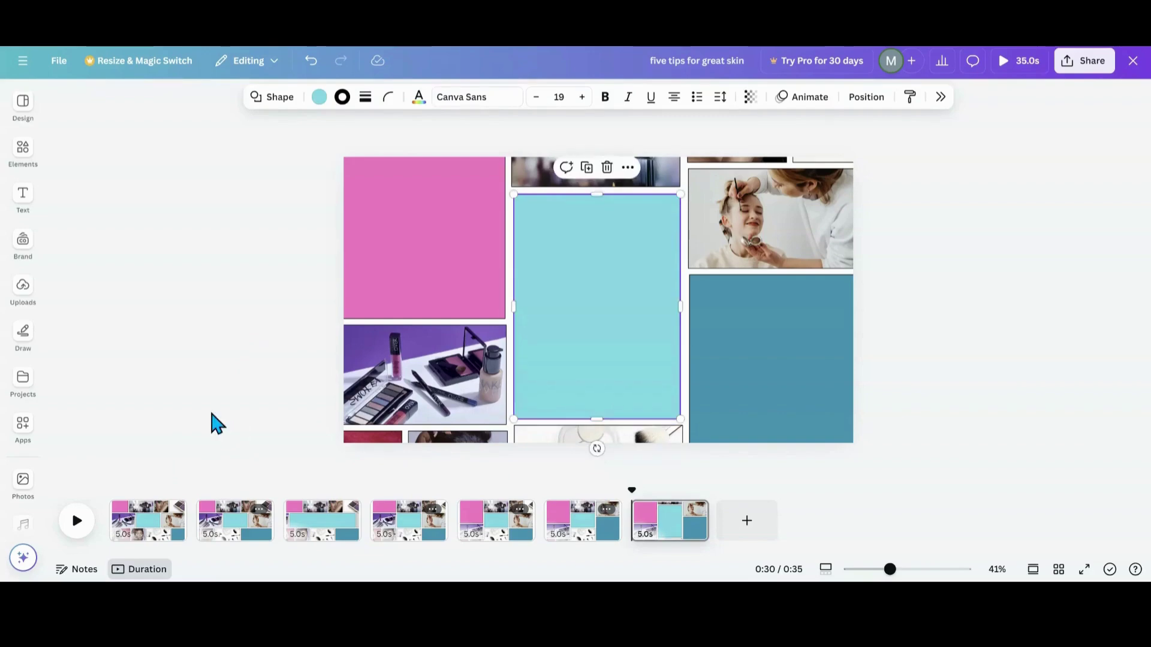
{"action": "left_click", "coordinate": [210, 419]}
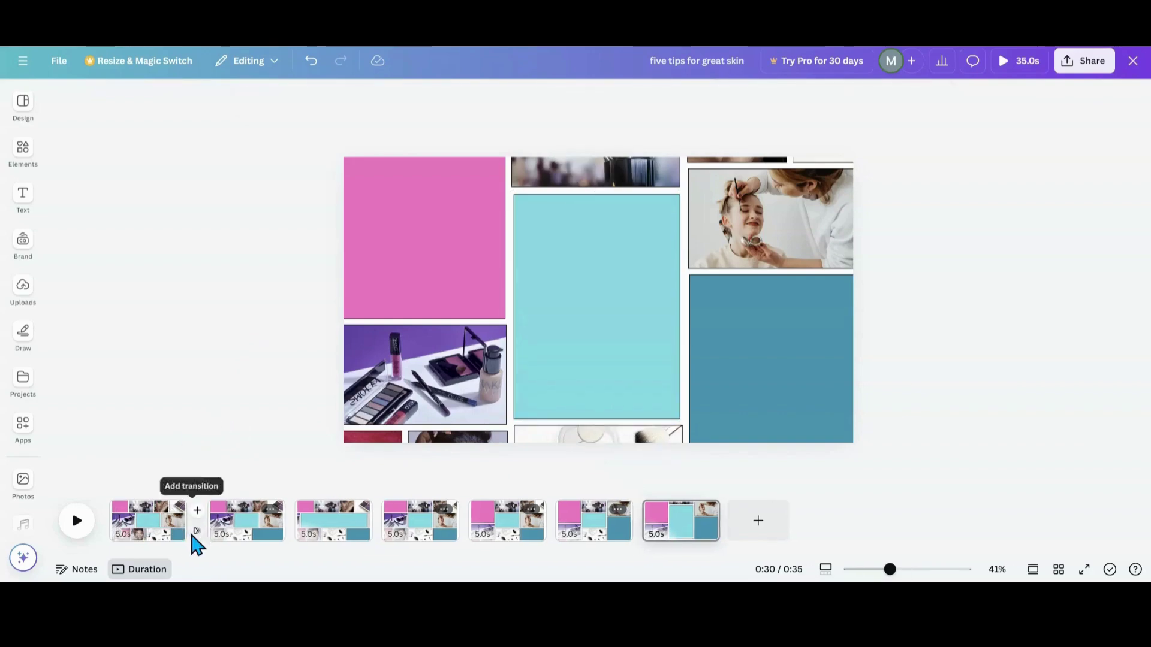
Add a Match & Move transition lasting 2.5 seconds after page 1 and apply it between all pages
{"action": "left_click", "coordinate": [196, 534]}
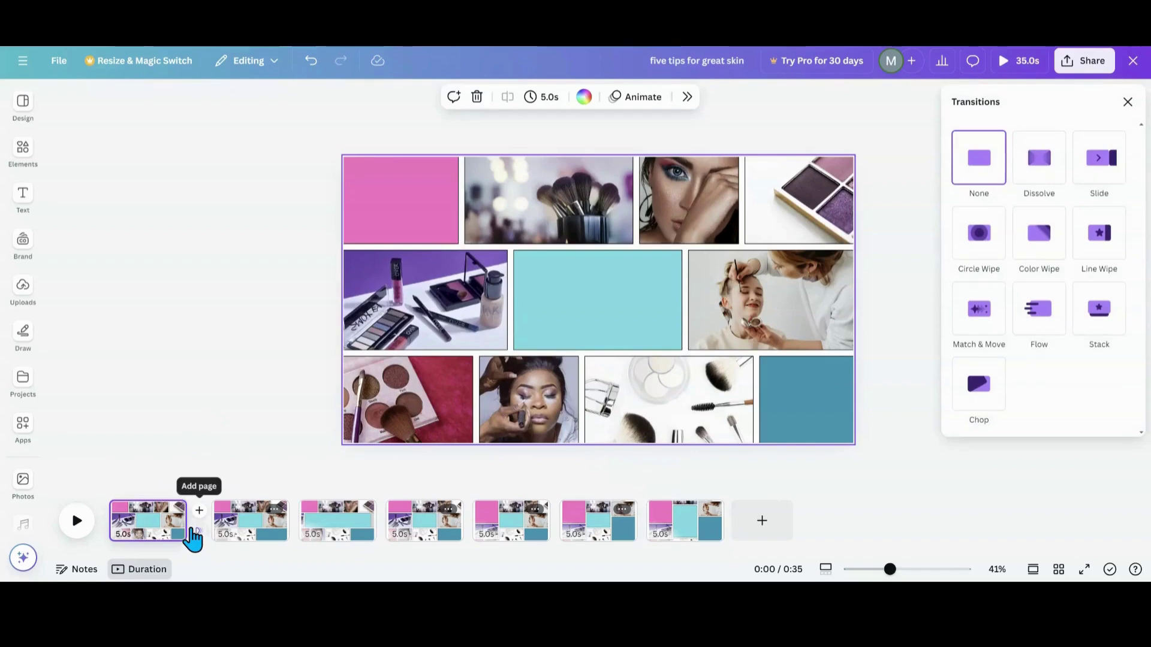
{"action": "left_click", "coordinate": [964, 327]}
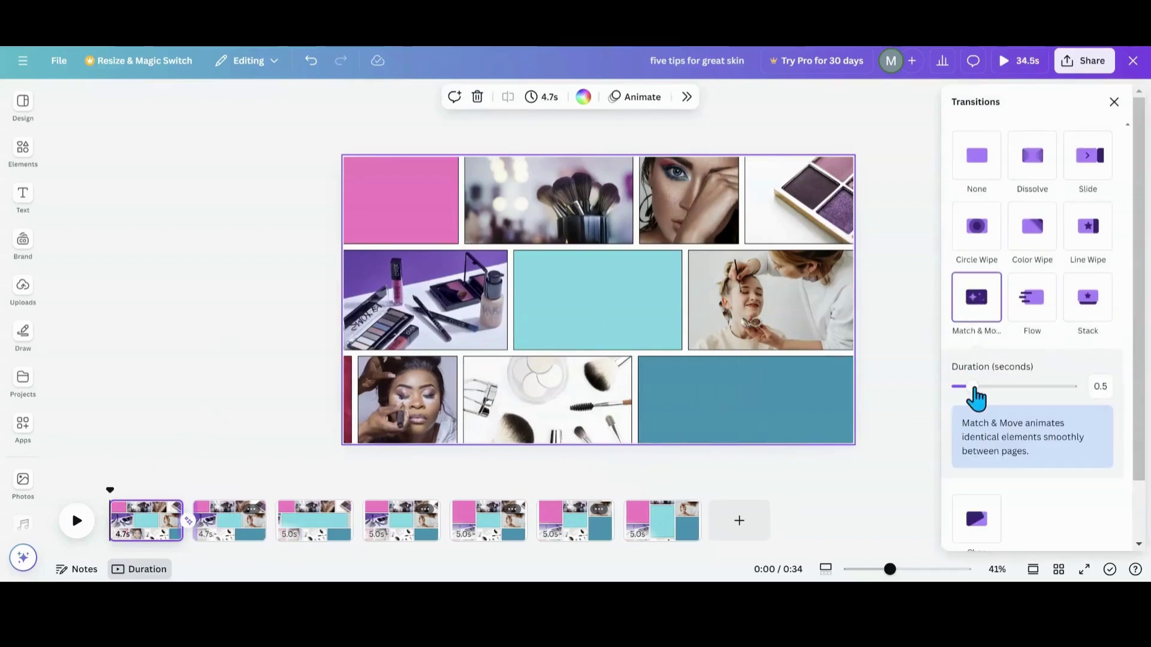
{"action": "left_click_drag", "start_coordinate": [972, 386], "coordinate": [1090, 389]}
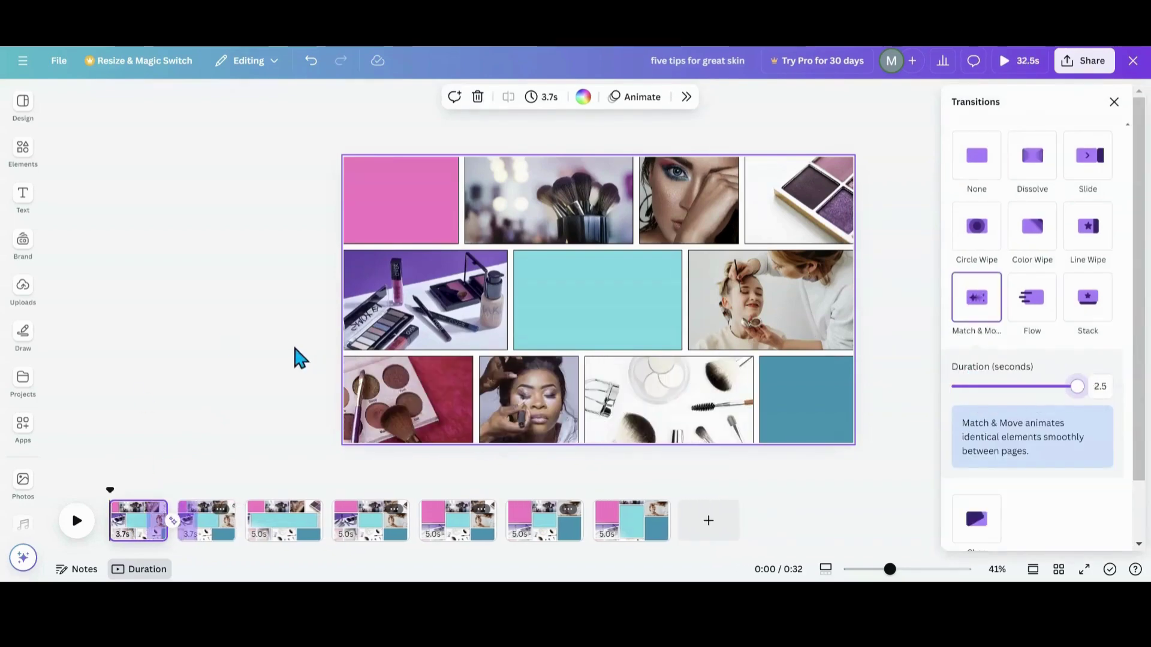
{"action": "scroll", "coordinate": [1074, 476], "scroll_direction": "down", "scroll_amount": 2}
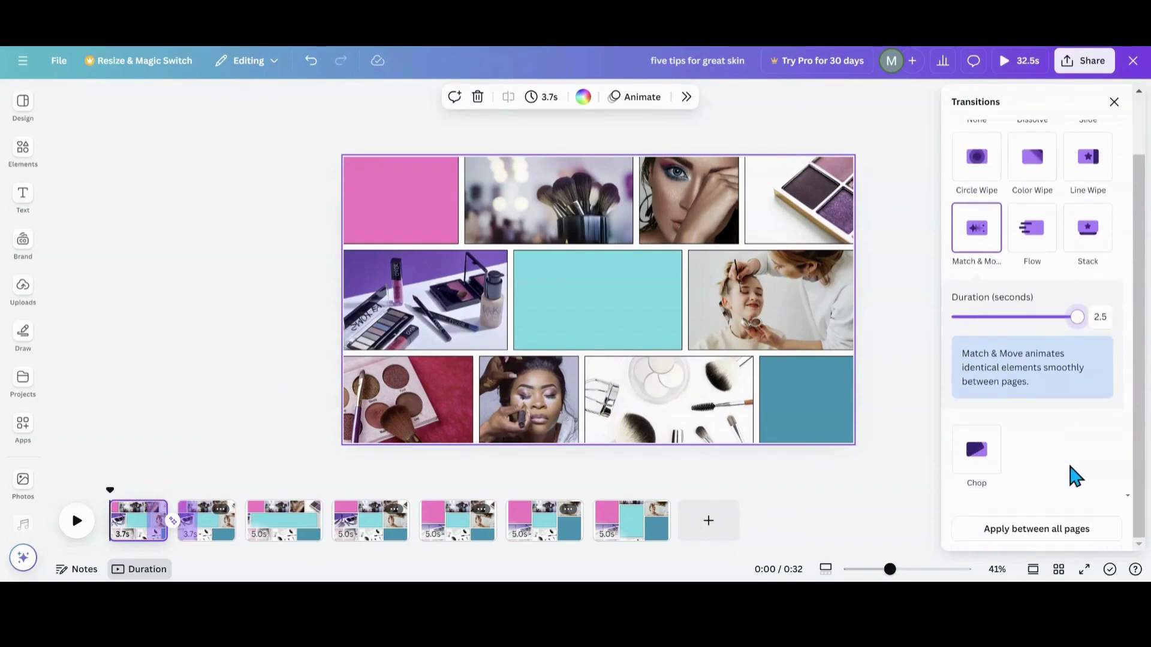
{"action": "left_click", "coordinate": [1066, 530]}
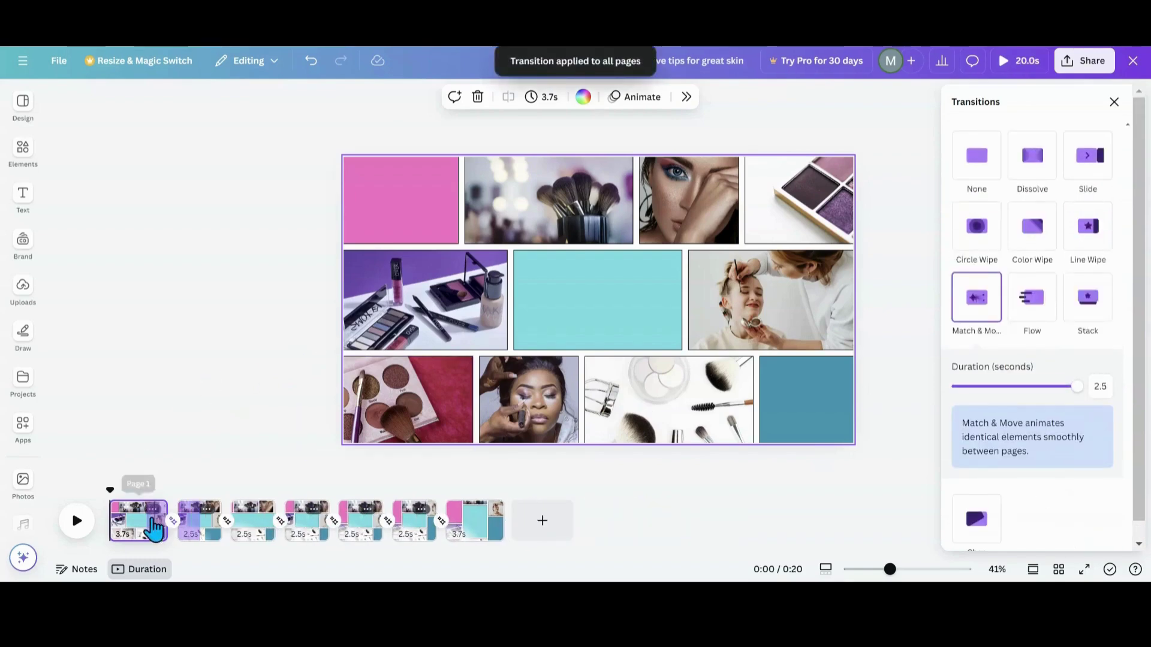
Set the timing of page 2 to 2.6 seconds
{"action": "left_click", "coordinate": [197, 531]}
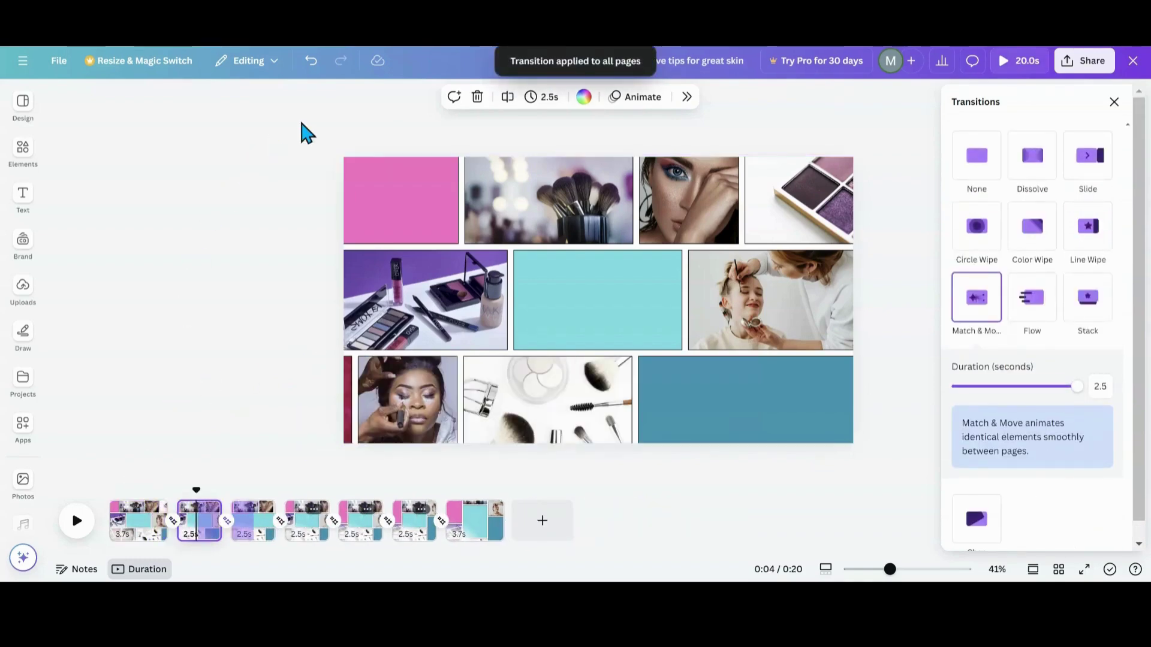
{"action": "left_click", "coordinate": [543, 99]}
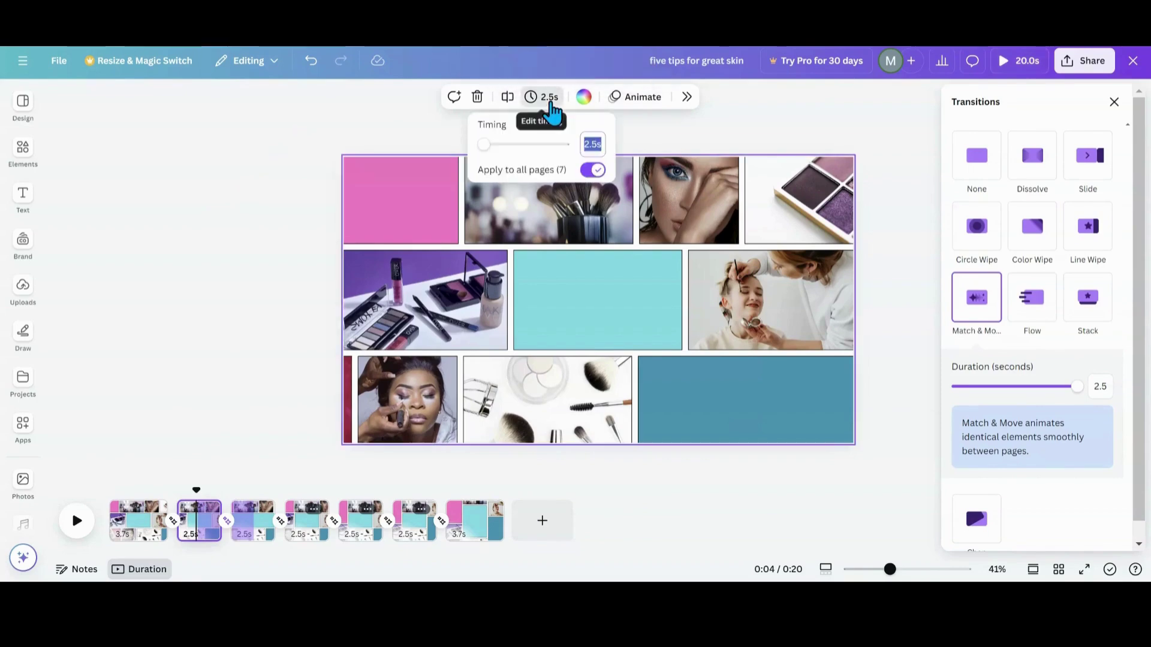
{"action": "type", "text": "2.6"}
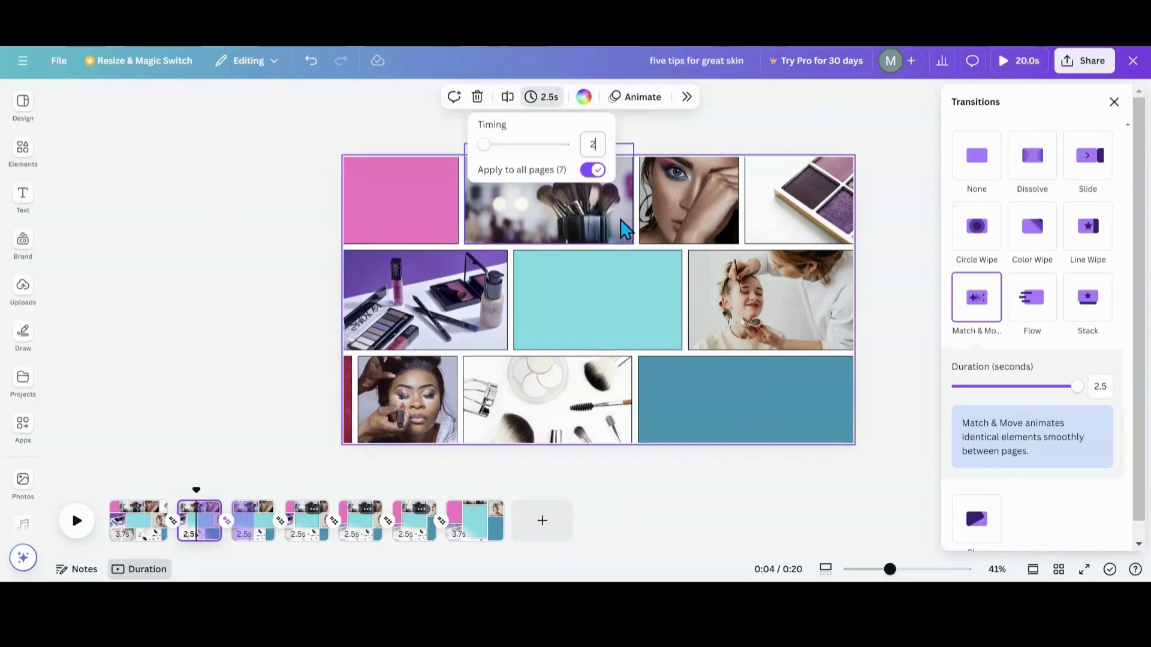
{"action": "key", "text": "Return"}
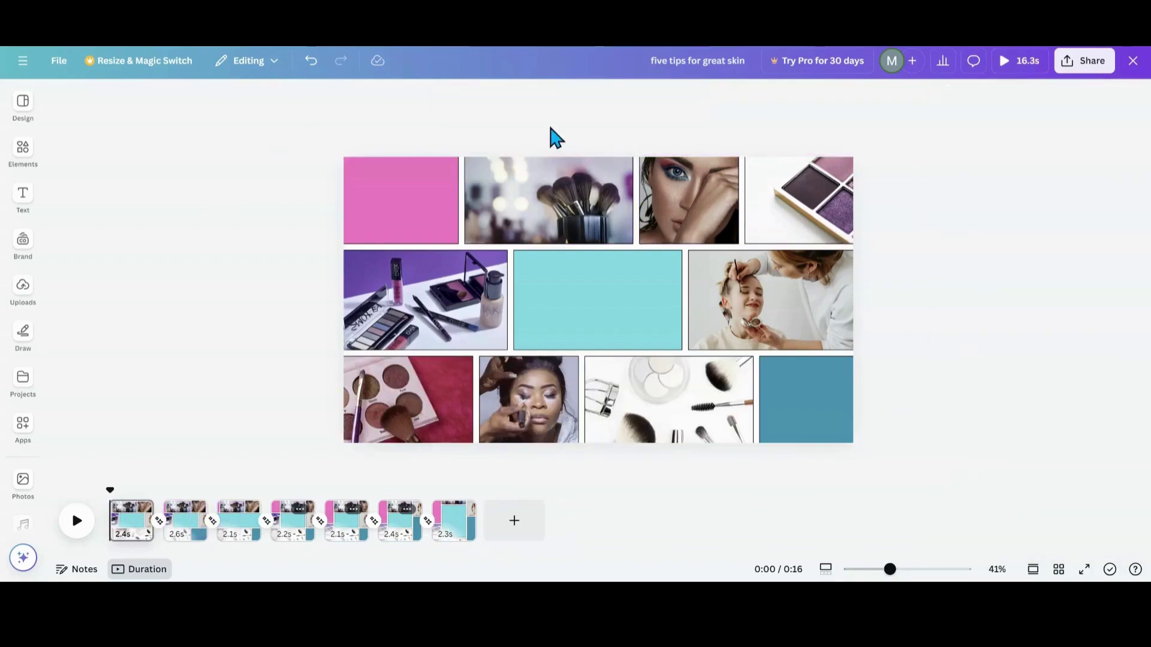
Set the timing to 2.1 seconds for all seven pages, starting from page 1
{"action": "left_click", "coordinate": [129, 534]}
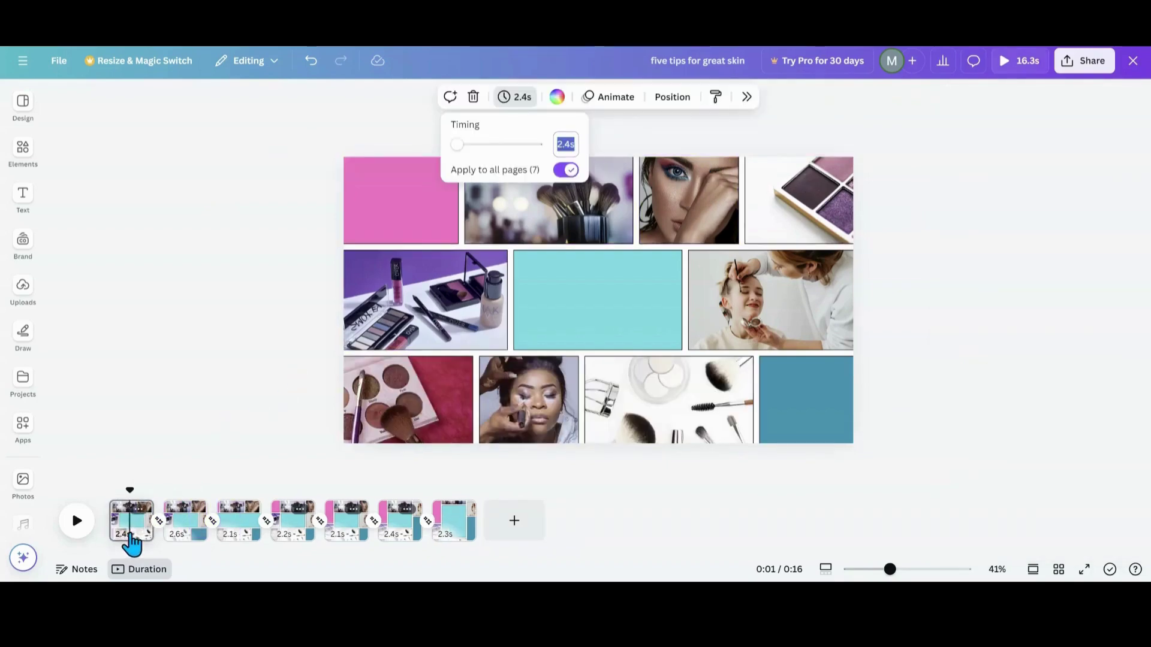
{"action": "left_click", "coordinate": [569, 147]}
{"action": "type", "text": "2.1"}
{"action": "key", "text": "Return"}
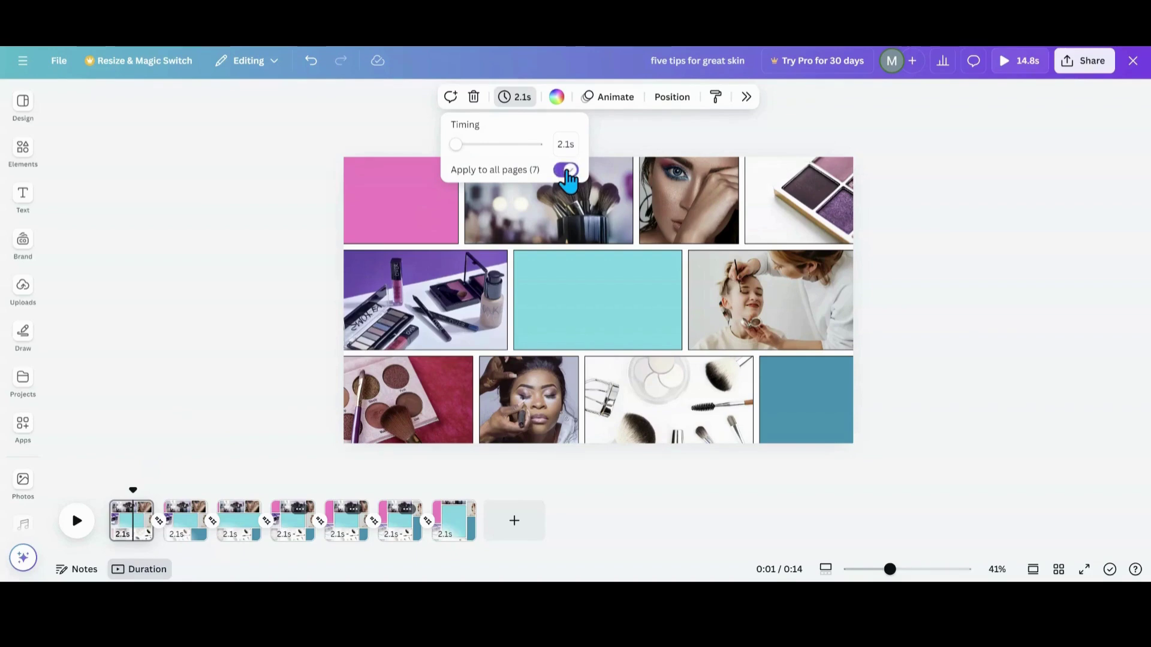
Play the video from the beginning of page 1 to preview the animated collage
{"action": "left_click", "coordinate": [111, 510]}
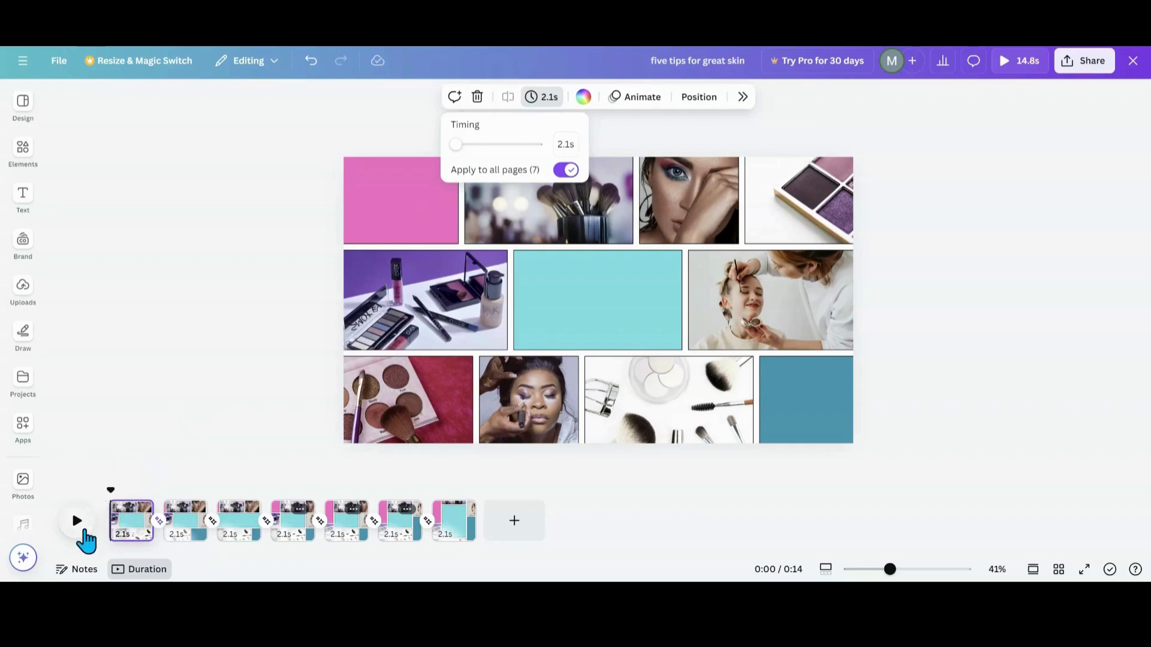
{"action": "left_click", "coordinate": [85, 470]}
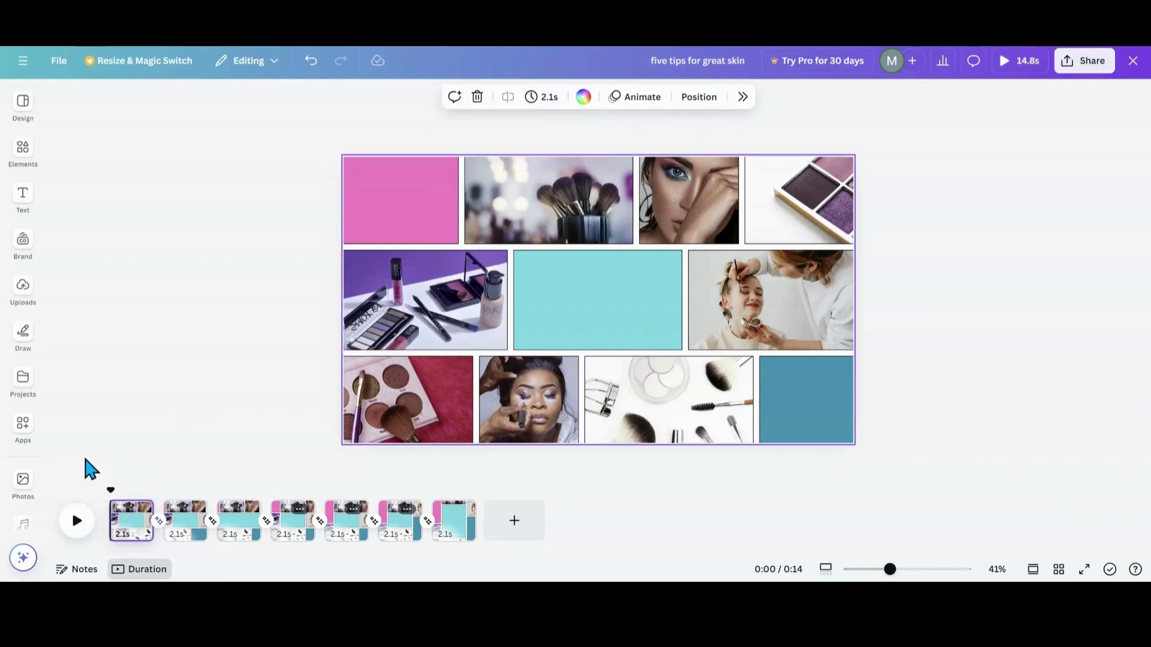
{"action": "left_click", "coordinate": [77, 520]}
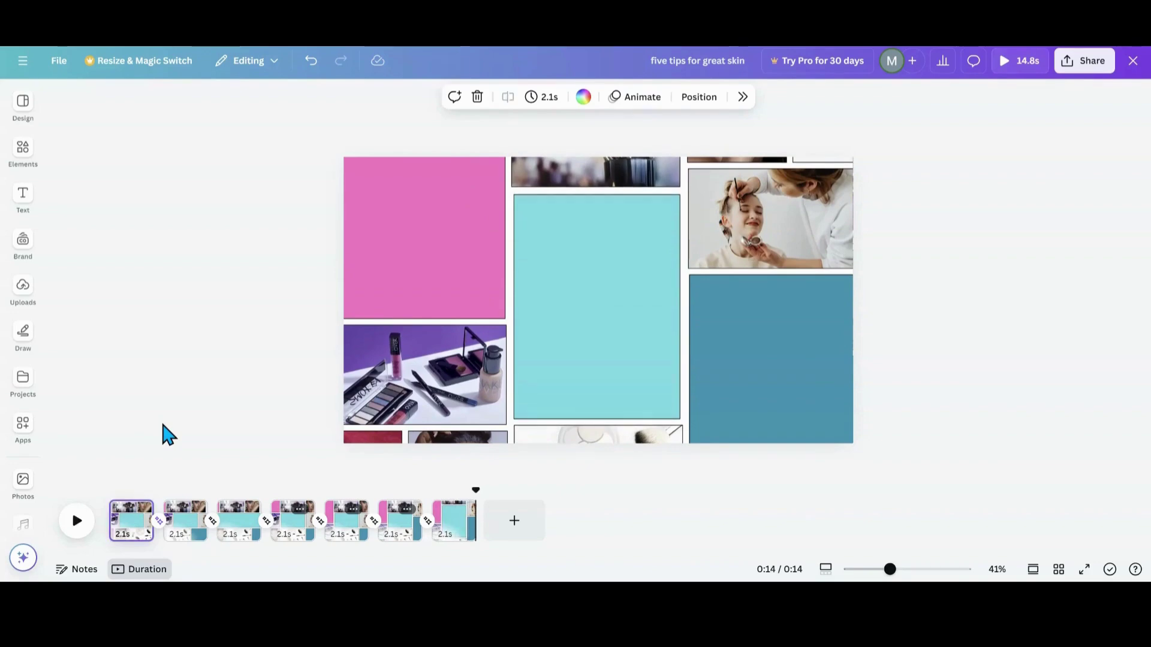
Add the recently used "FIVE TIPS FOR GREAT SKIN" font combination to page 1
{"action": "left_click", "coordinate": [129, 537]}
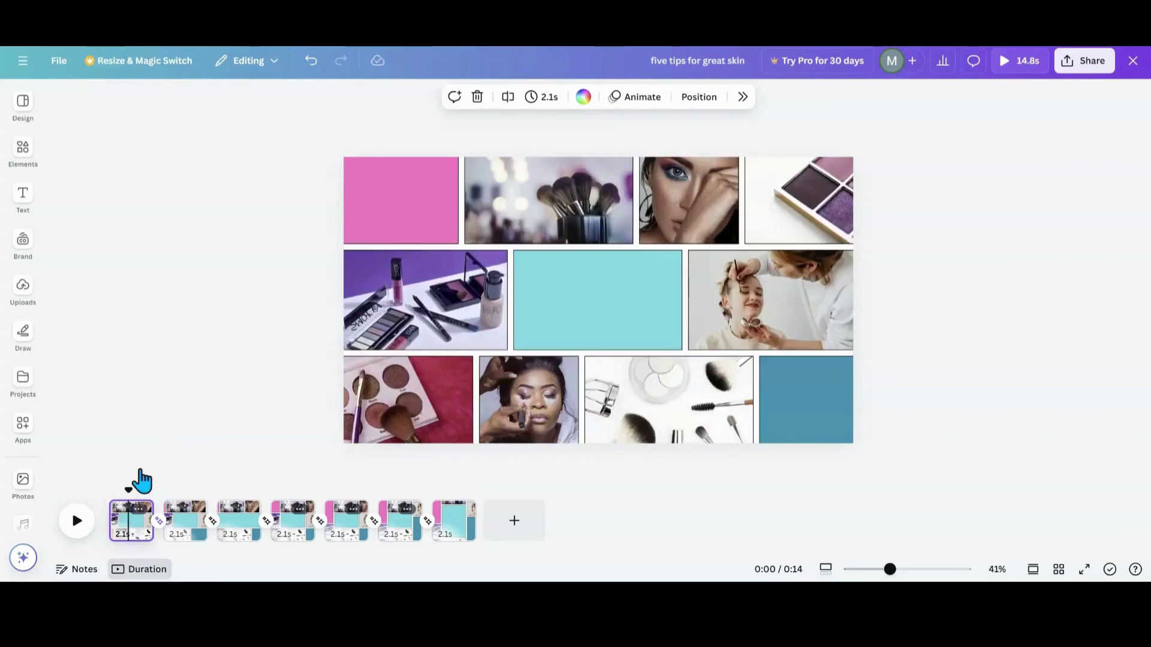
{"action": "left_click", "coordinate": [24, 198]}
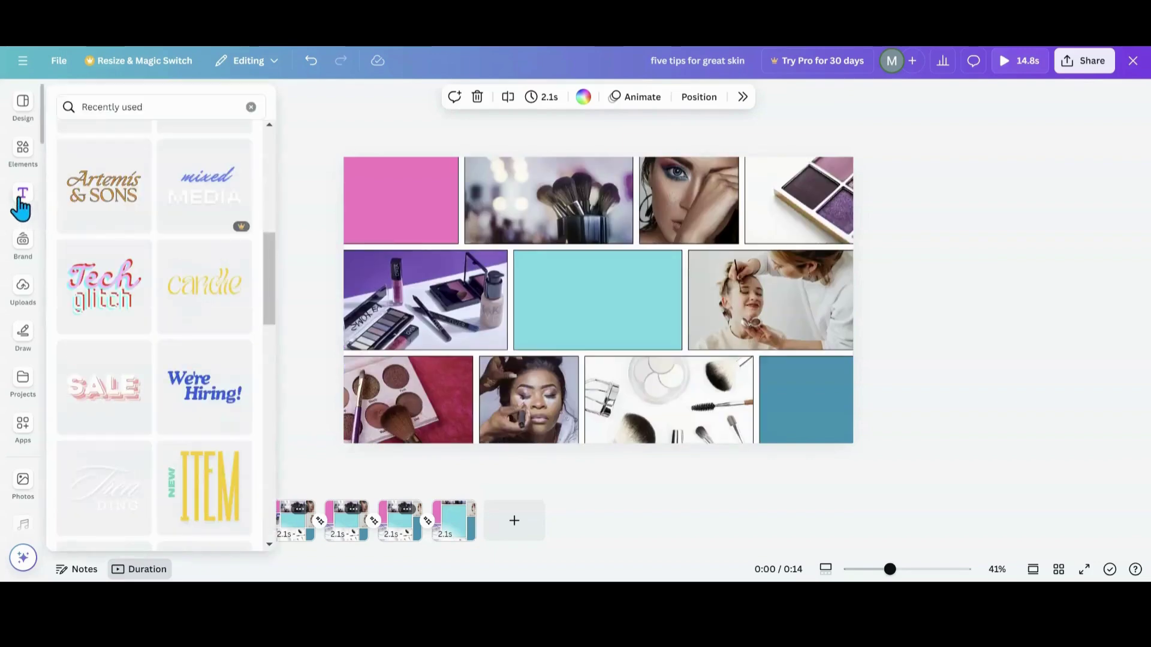
{"action": "scroll", "coordinate": [90, 290], "scroll_direction": "up", "scroll_amount": 10}
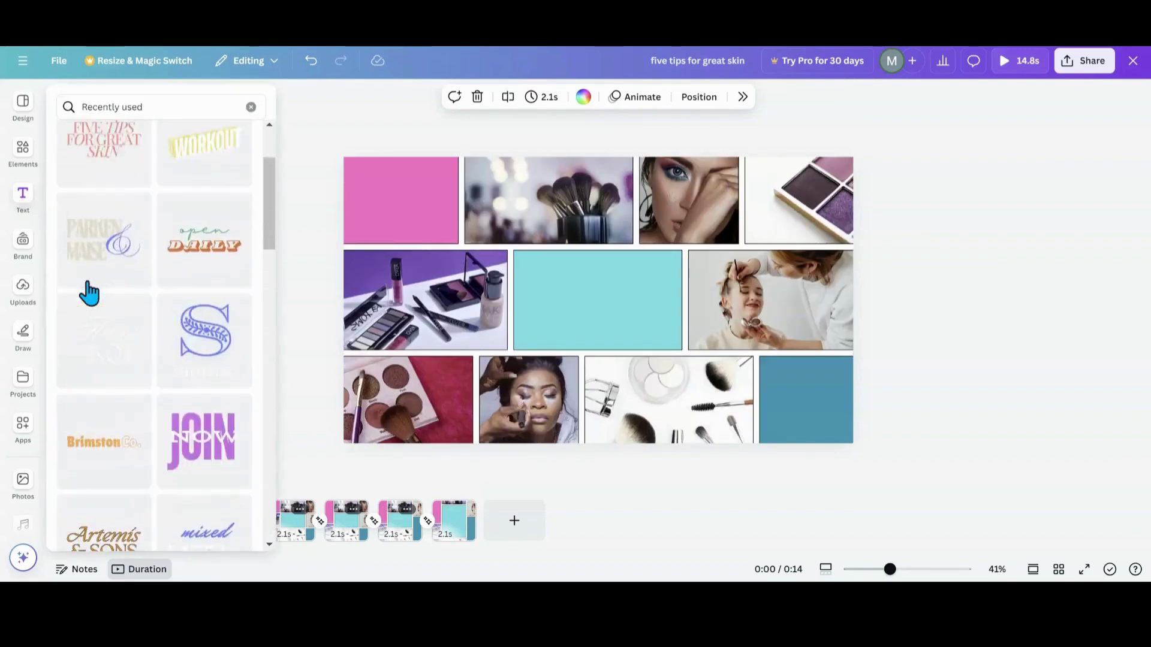
{"action": "left_click", "coordinate": [90, 279]}
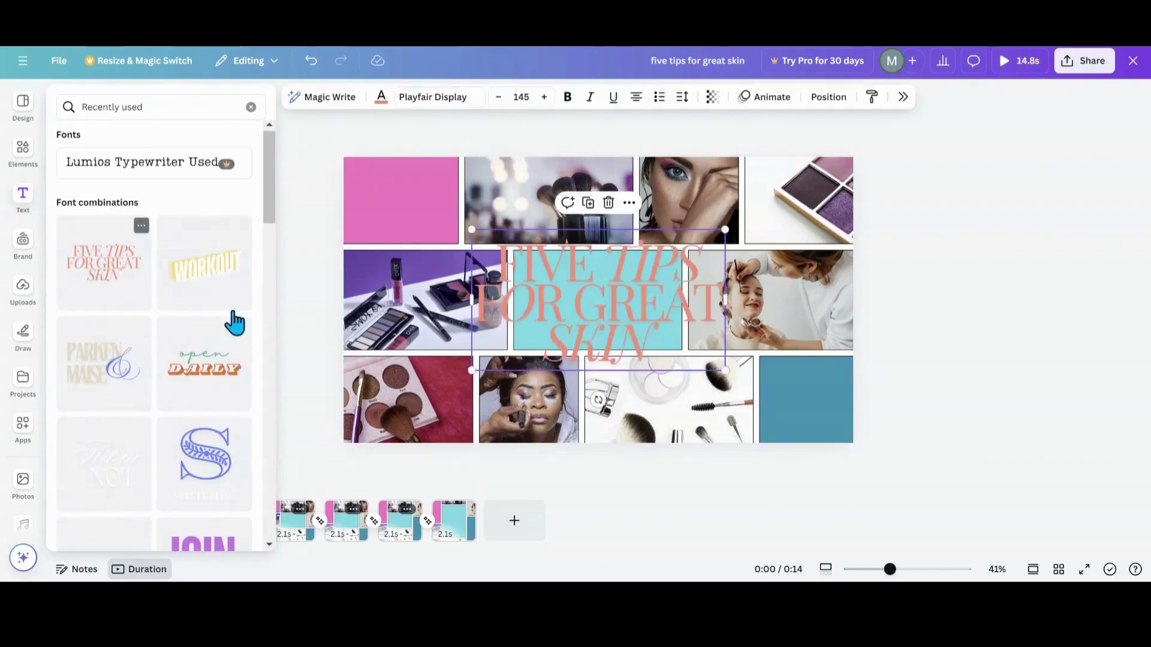
Colour the title white, shrink it to font size 83.6 and position it inside the turquoise rectangle
{"action": "left_click", "coordinate": [383, 102]}
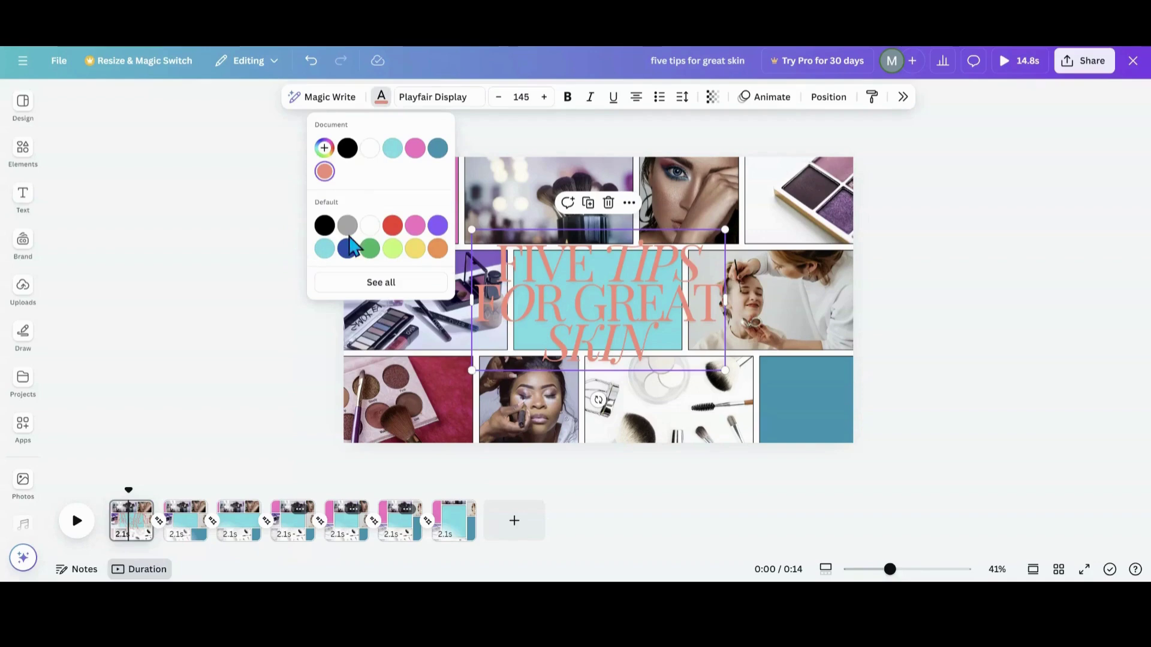
{"action": "left_click", "coordinate": [370, 226]}
{"action": "left_click_drag", "start_coordinate": [474, 231], "coordinate": [579, 290]}
{"action": "left_click_drag", "start_coordinate": [665, 321], "coordinate": [615, 299]}
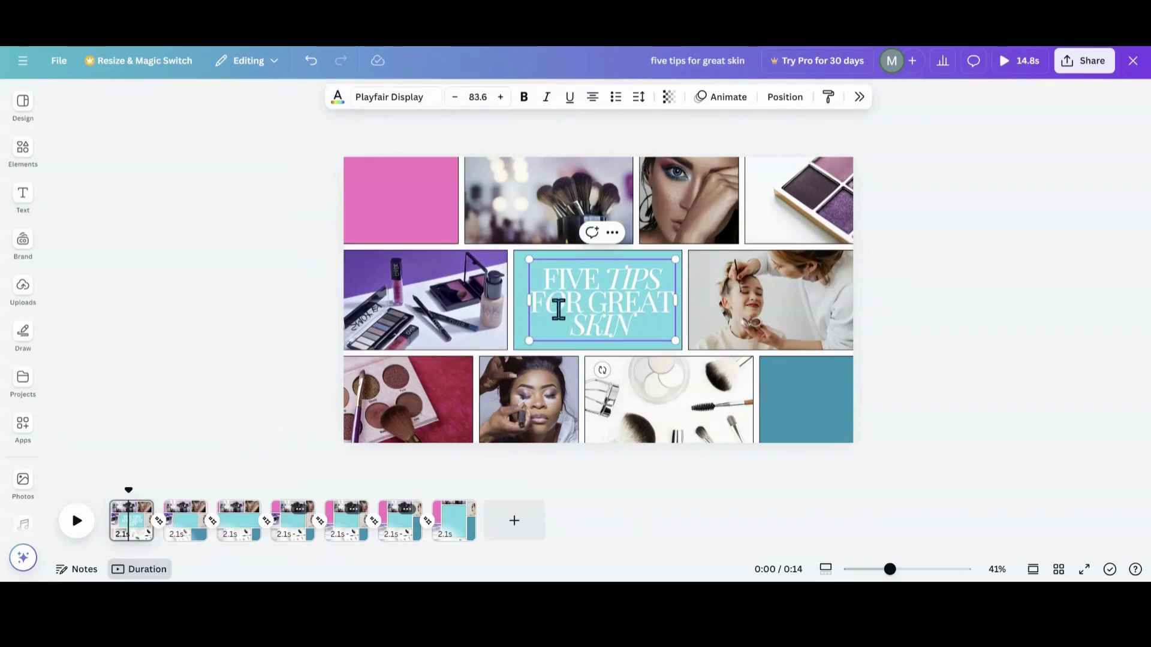
Copy the title from page 1 and paste it onto the wide turquoise rectangle on page 3
{"action": "left_click", "coordinate": [542, 324]}
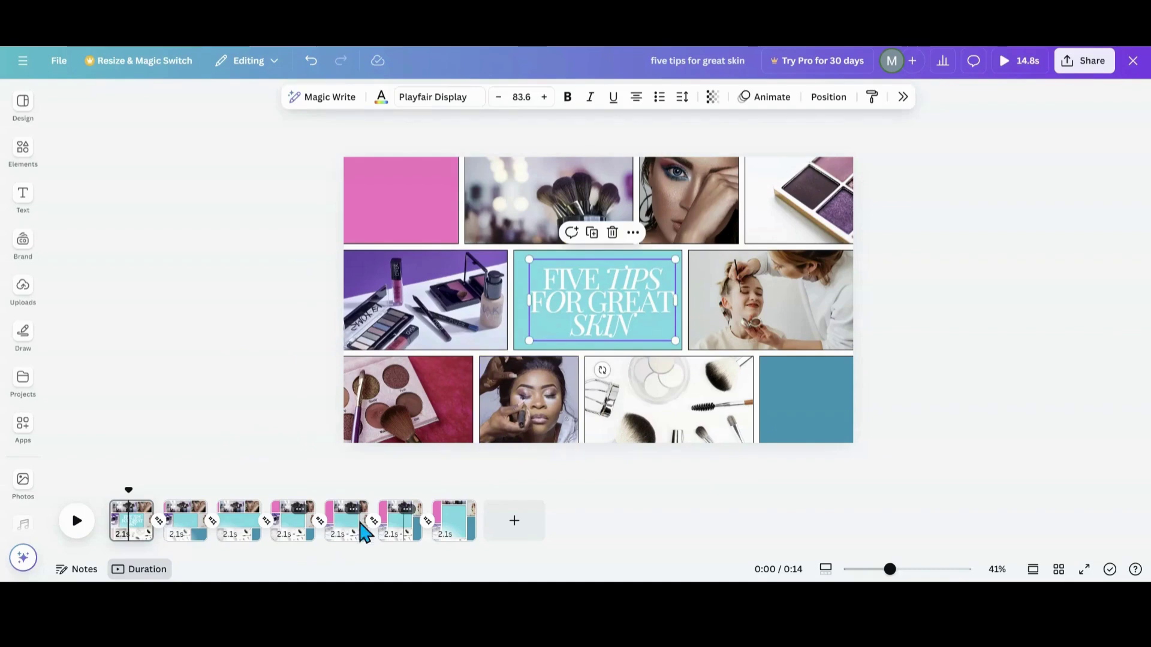
{"action": "left_click", "coordinate": [191, 530]}
{"action": "left_click", "coordinate": [586, 321]}
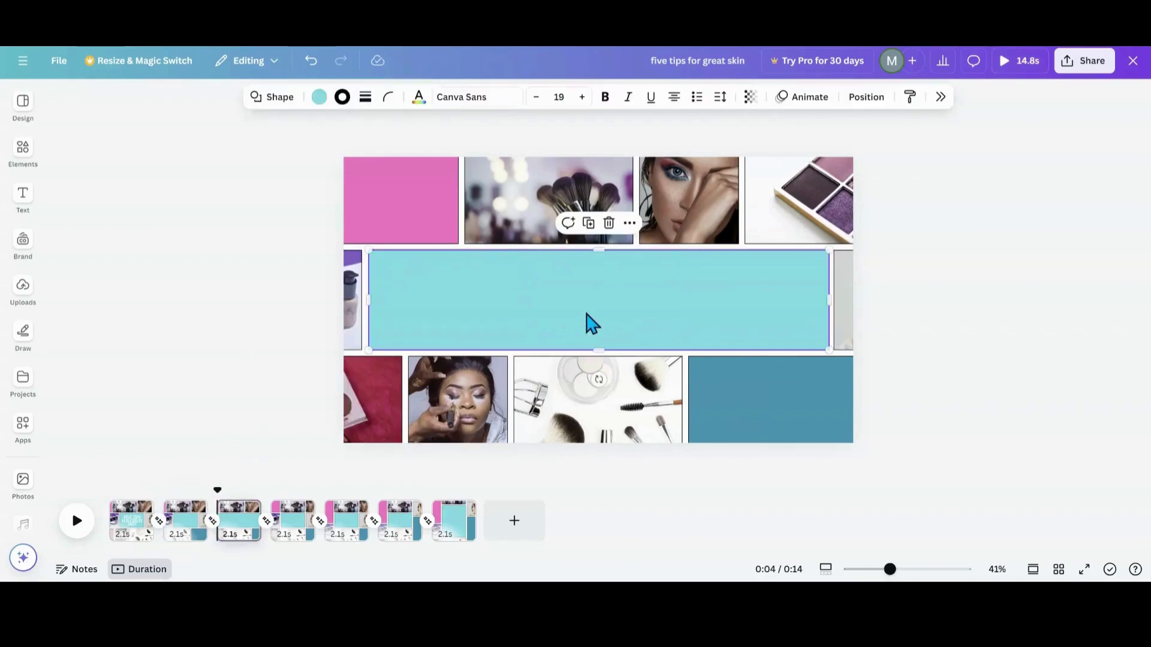
{"action": "left_click", "coordinate": [586, 321]}
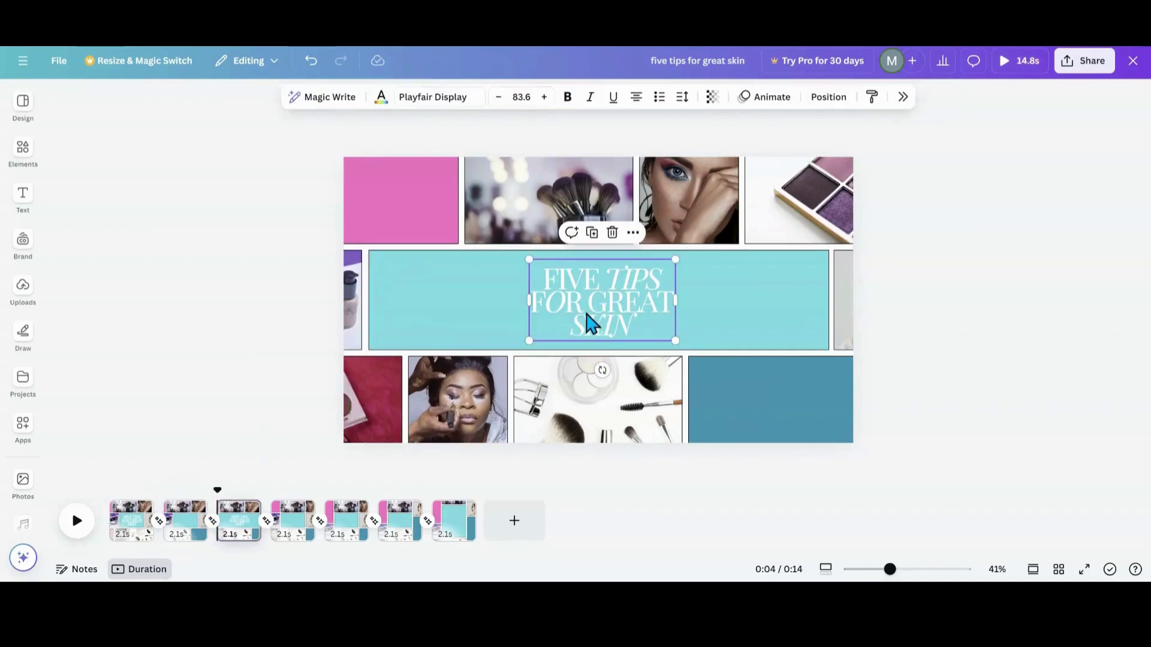
Paste the copied "FIVE TIPS FOR GREAT SKIN" title onto the turquoise rectangle on page 2
{"action": "left_click", "coordinate": [193, 539]}
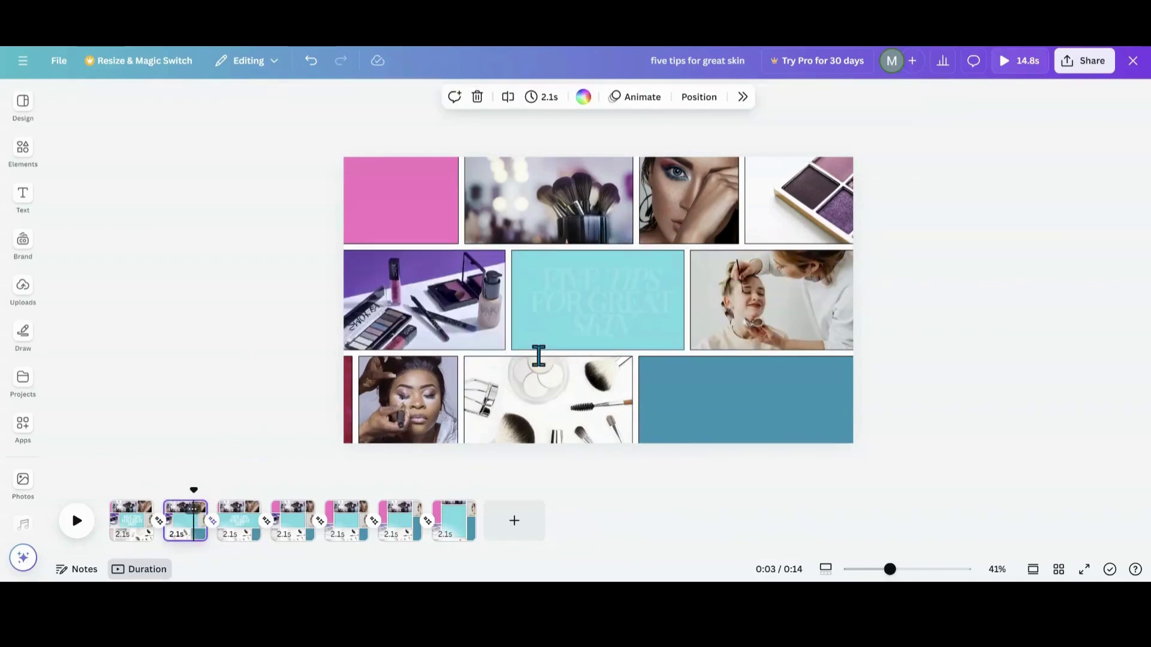
{"action": "left_click", "coordinate": [569, 324]}
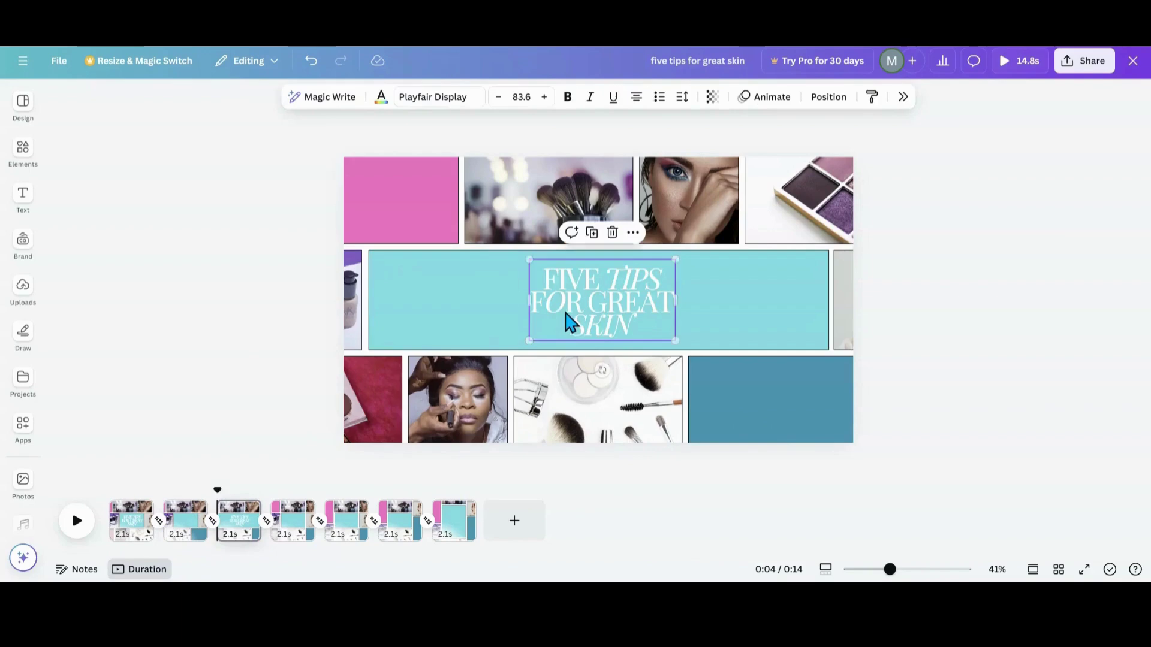
{"action": "left_click", "coordinate": [189, 538]}
{"action": "left_click", "coordinate": [600, 307]}
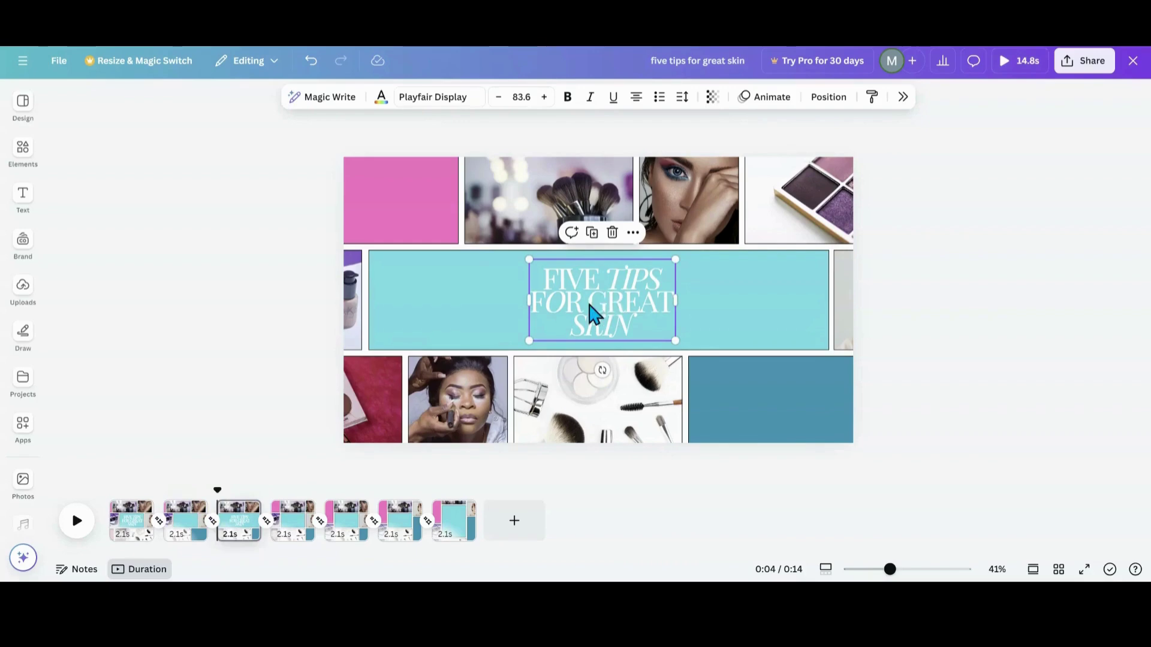
{"action": "left_click", "coordinate": [182, 536]}
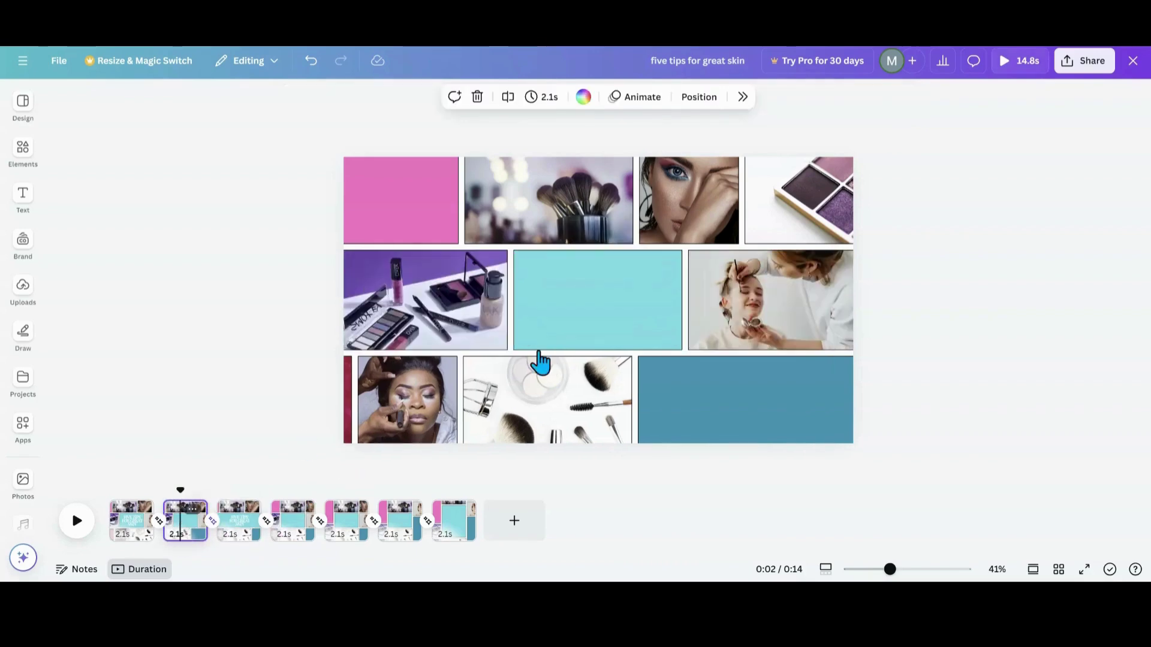
{"action": "left_click", "coordinate": [587, 338]}
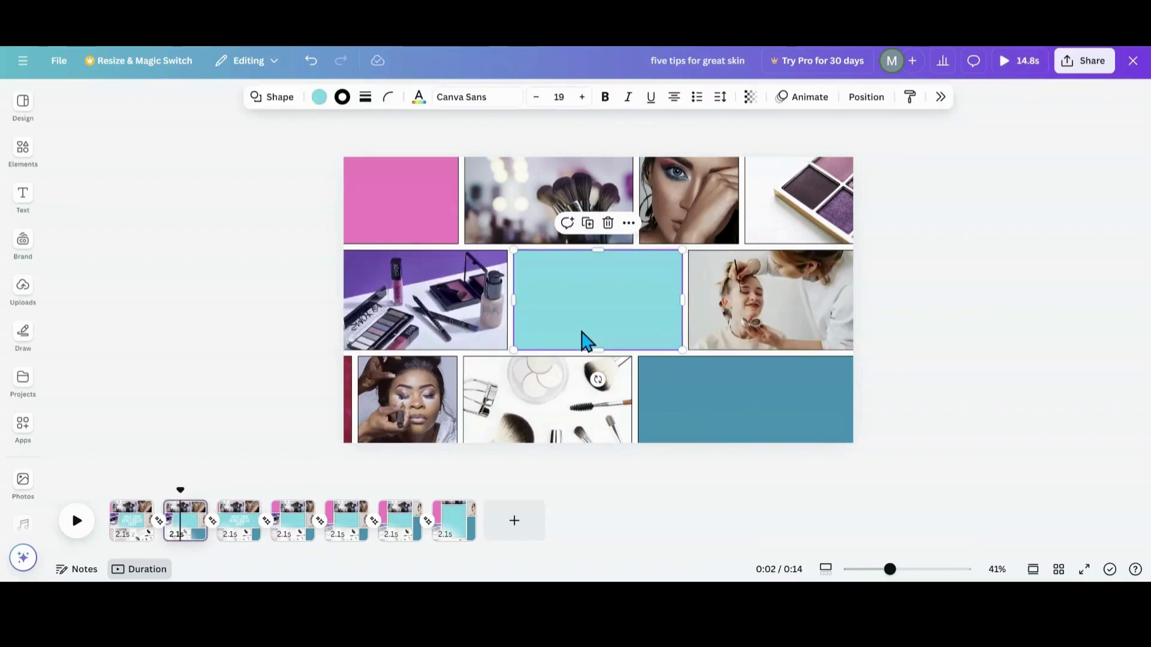
{"action": "key", "text": "ctrl+v"}
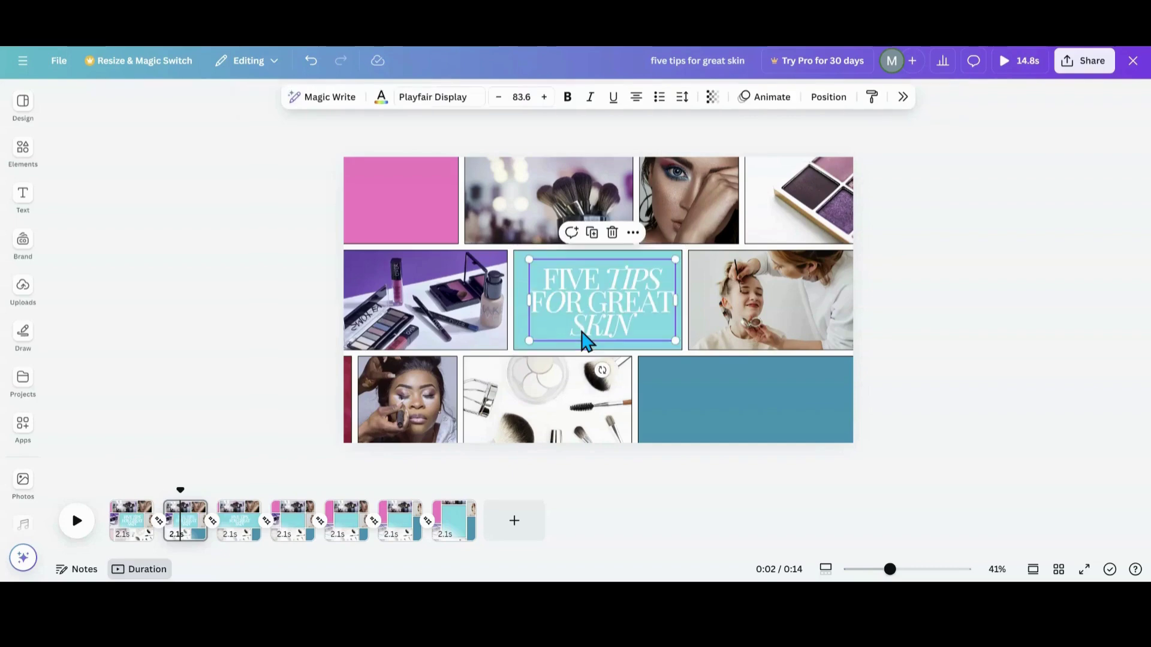
Paste the "FIVE TIPS FOR GREAT SKIN" title onto page 5 and send it behind the turquoise rectangle
{"action": "left_click", "coordinate": [298, 543]}
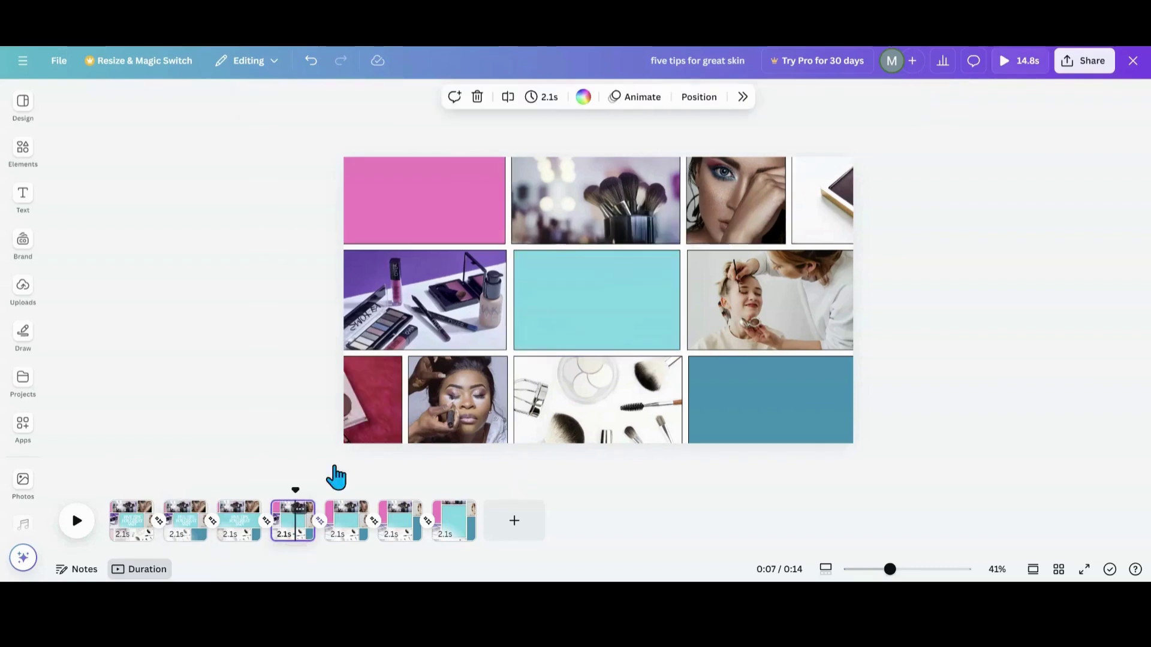
{"action": "left_click", "coordinate": [586, 309]}
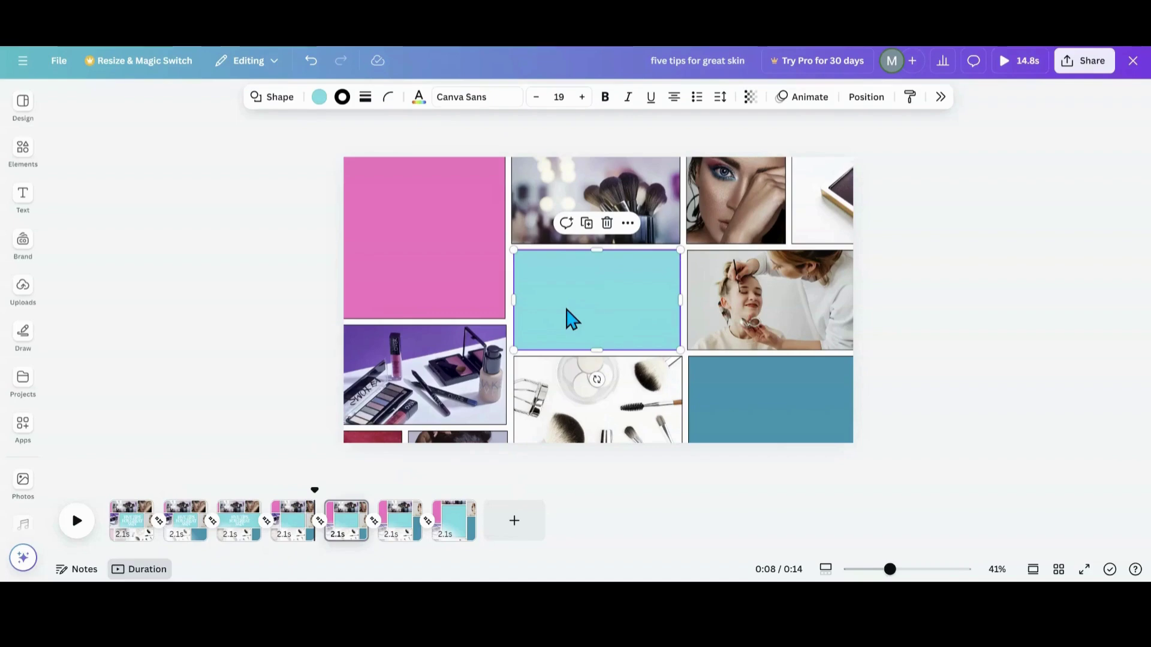
{"action": "type", "text": "FIVE TIPS FOR GREAT SKIN"}
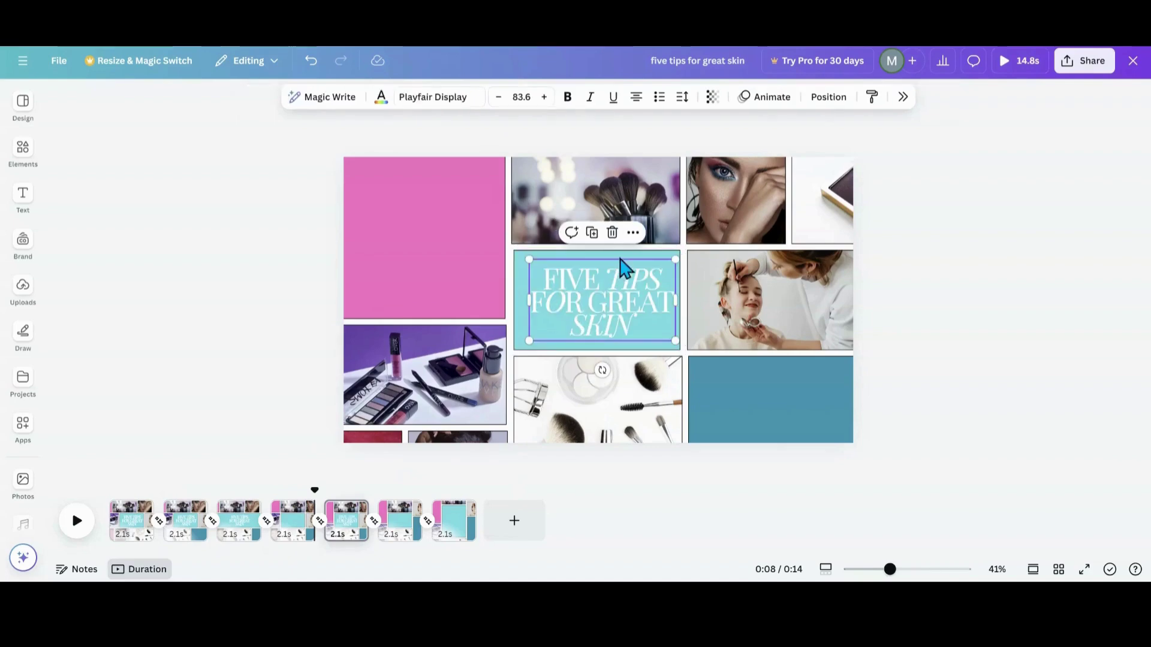
{"action": "left_click", "coordinate": [633, 234]}
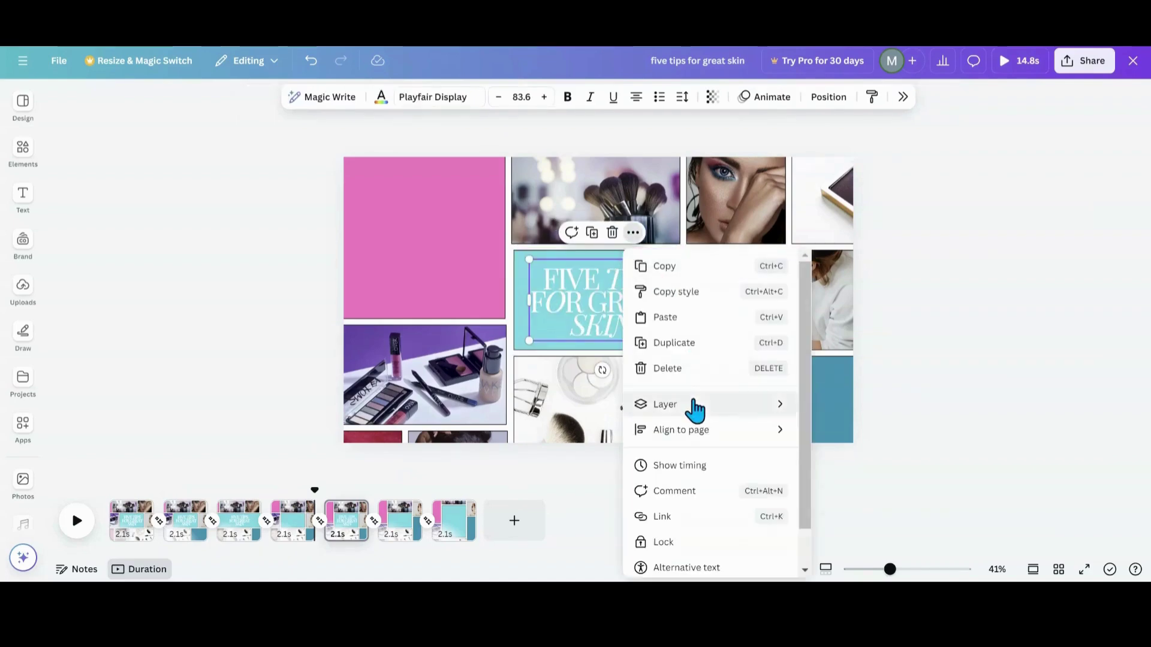
{"action": "mouse_move", "coordinate": [695, 407]}
{"action": "left_click", "coordinate": [851, 480]}
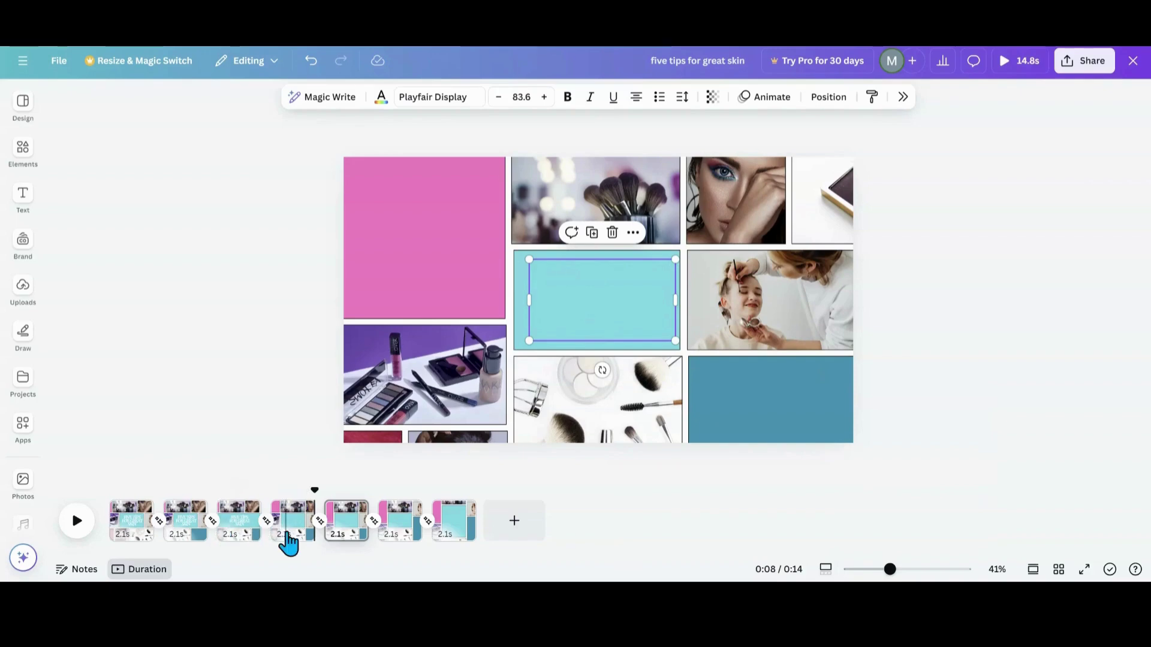
Play the video from page 3 and compare the pink rectangle on pages 4 and 5
{"action": "left_click", "coordinate": [240, 532]}
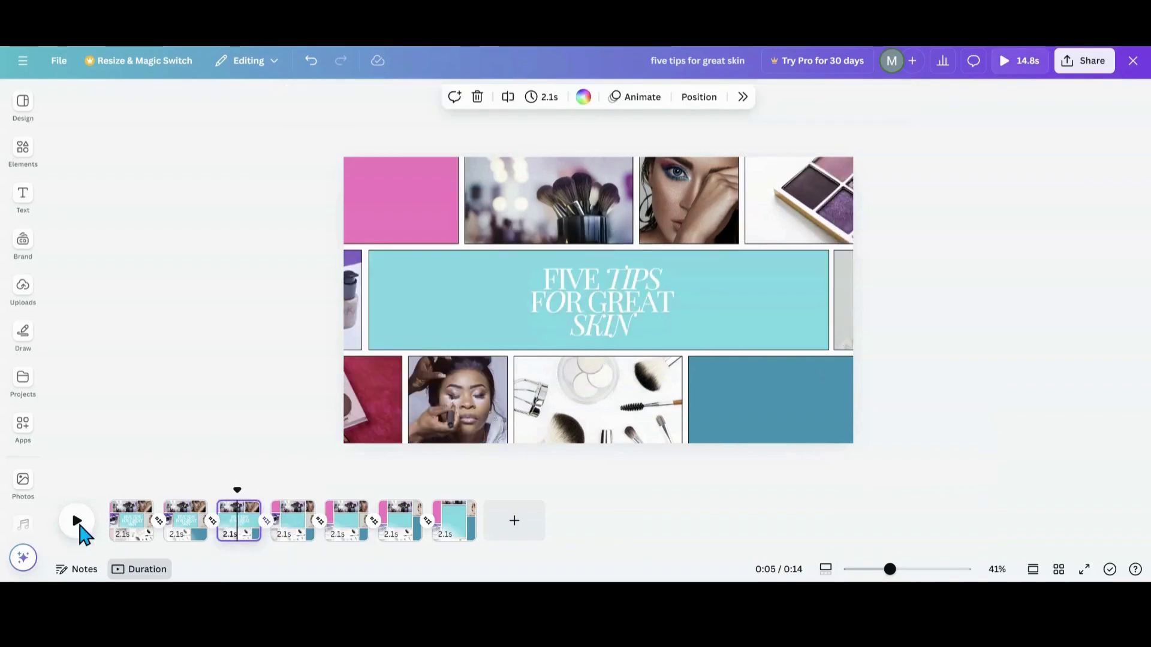
{"action": "left_click", "coordinate": [78, 526]}
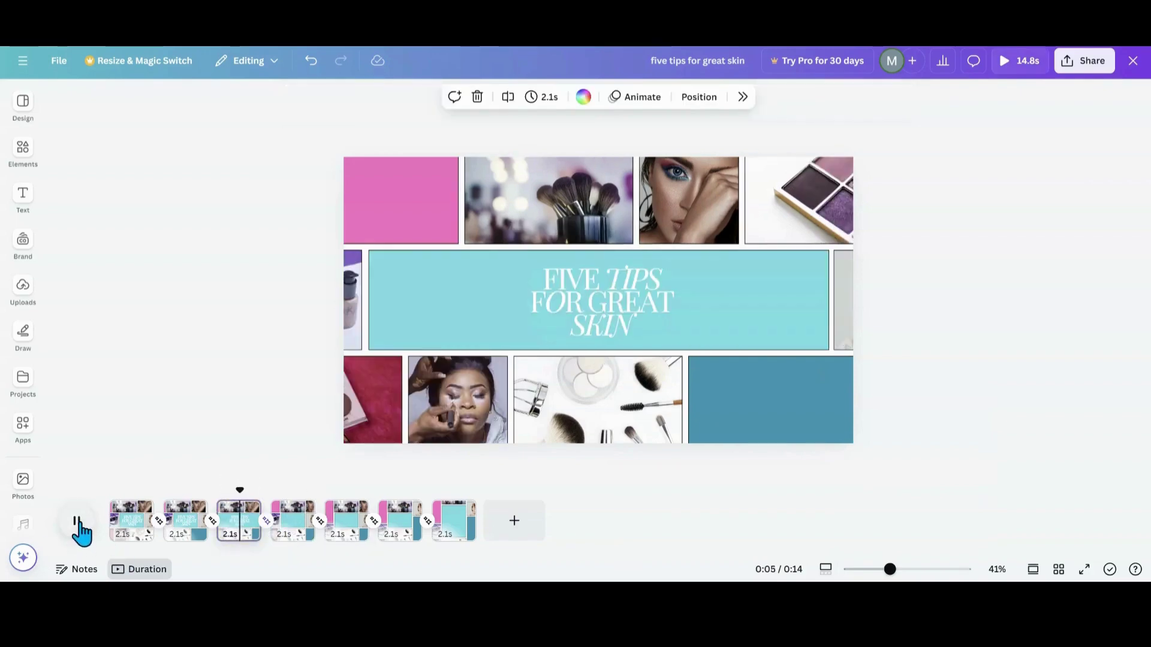
{"action": "left_click", "coordinate": [294, 536]}
{"action": "left_click", "coordinate": [290, 533]}
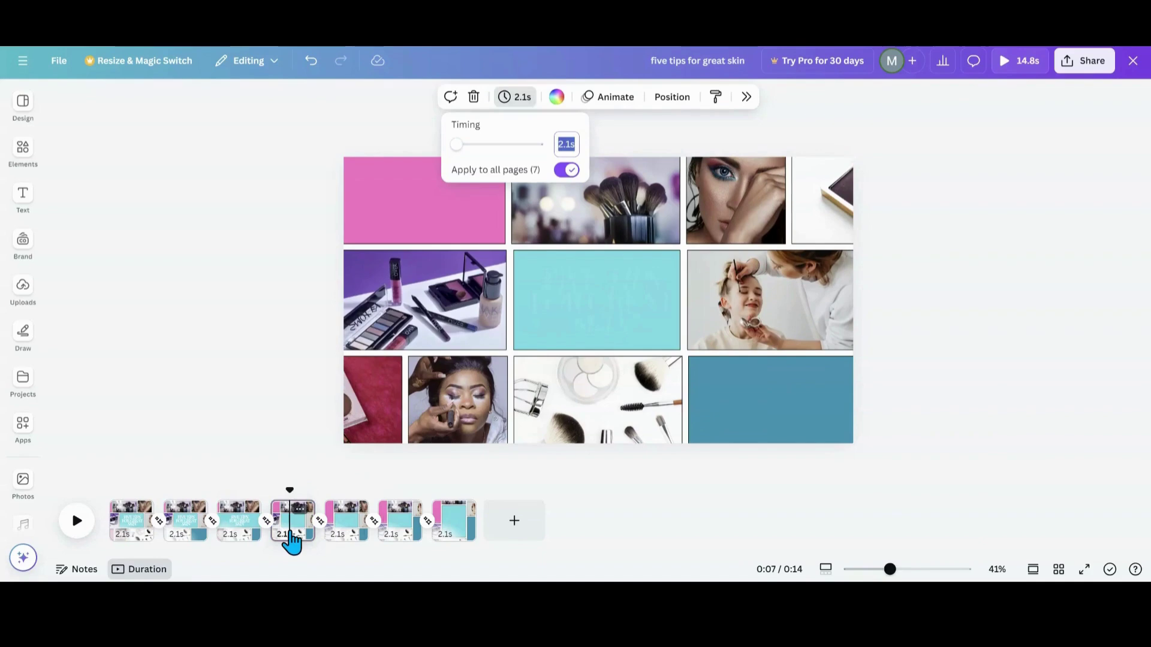
{"action": "left_click", "coordinate": [391, 233]}
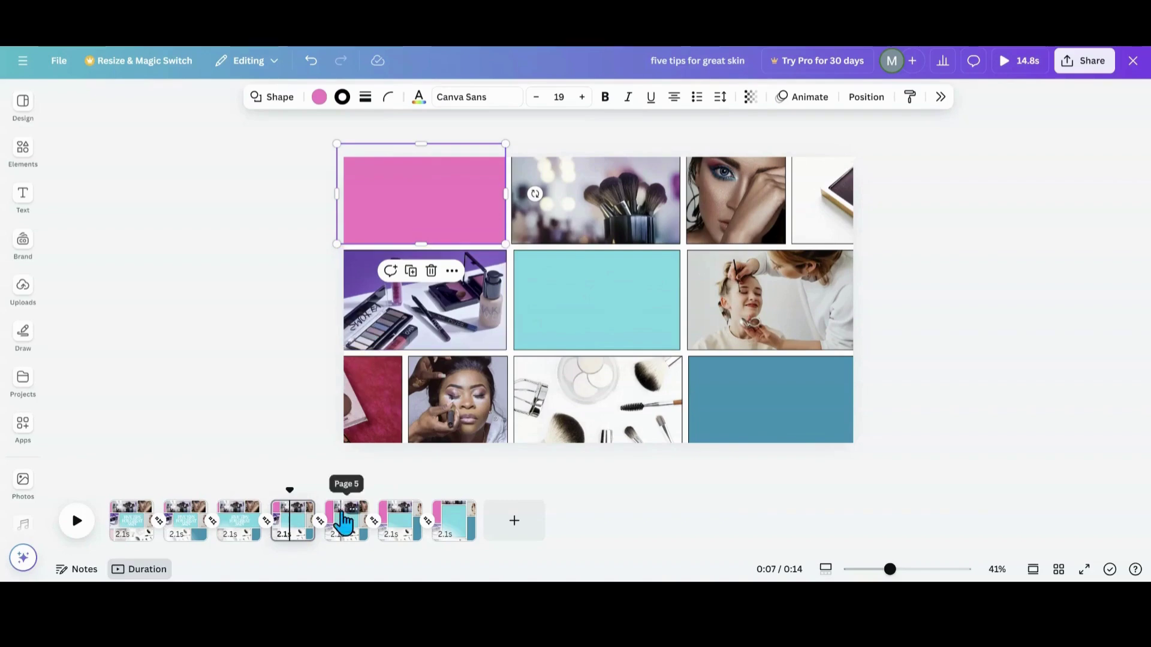
{"action": "left_click", "coordinate": [293, 534]}
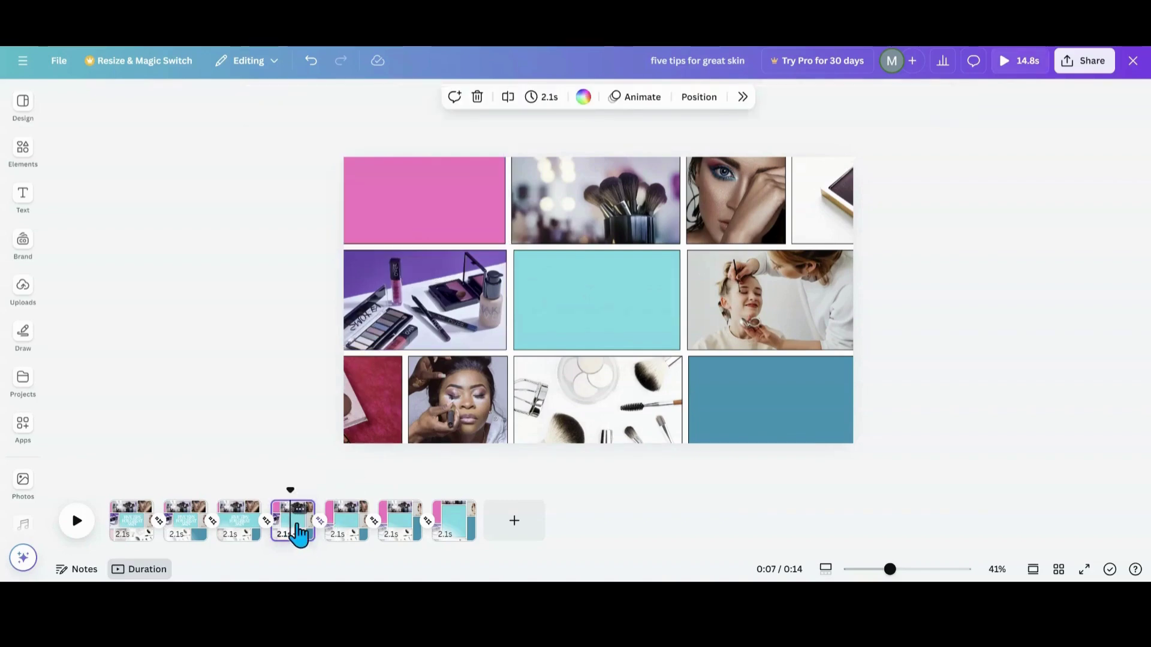
{"action": "left_click", "coordinate": [346, 535]}
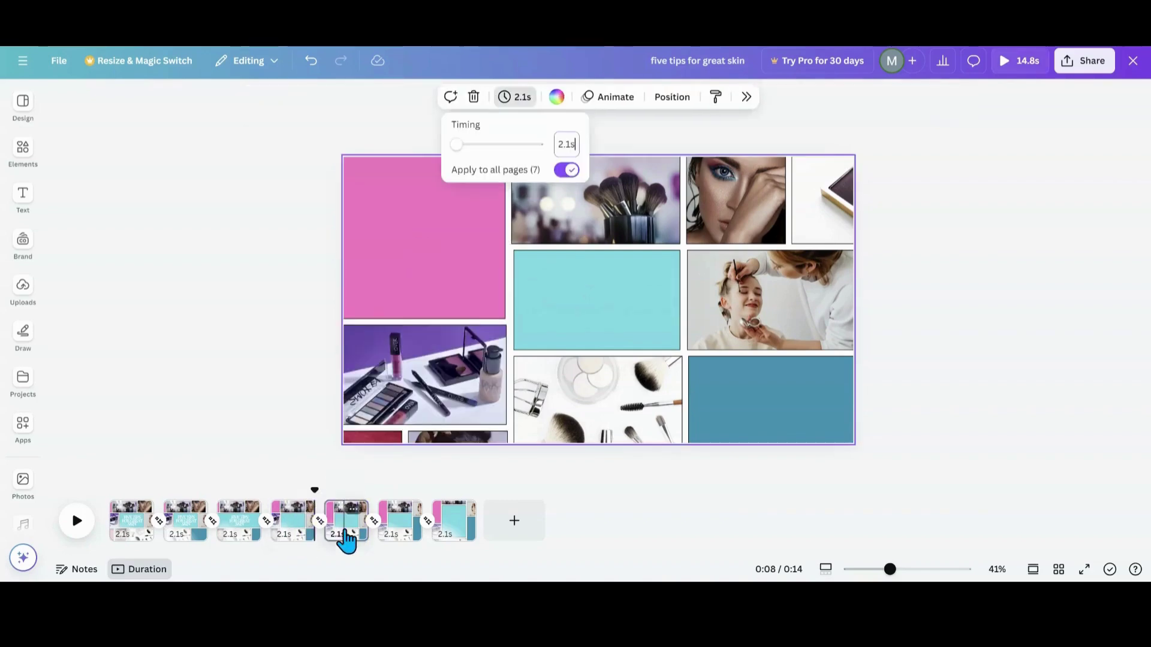
Add the recently used "JOIN NOW" font combination to page 4, shrink it to under half size and place it over the pink rectangle
{"action": "left_click", "coordinate": [288, 533]}
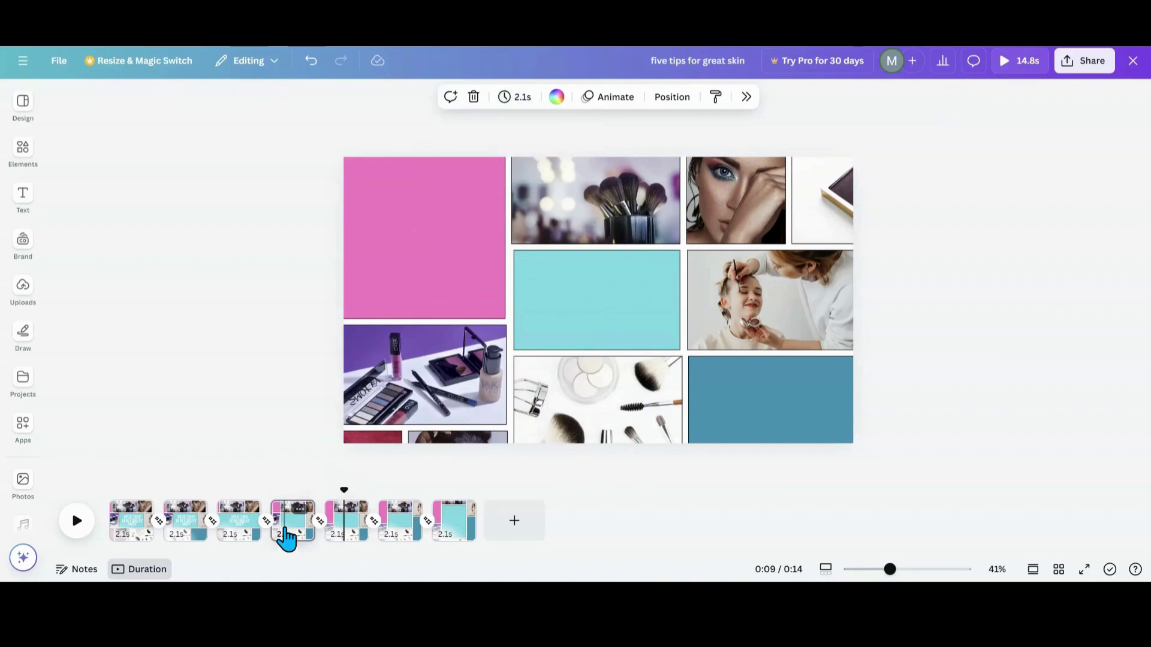
{"action": "left_click", "coordinate": [25, 209]}
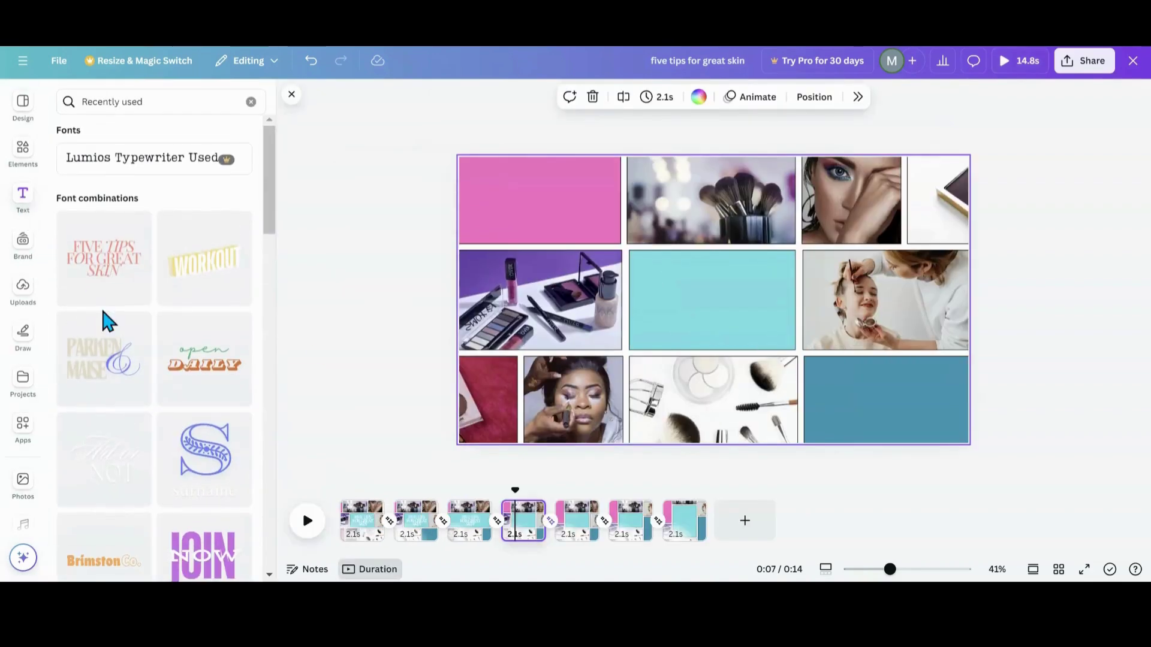
{"action": "scroll", "coordinate": [108, 322], "scroll_direction": "down", "scroll_amount": 3}
{"action": "scroll", "coordinate": [104, 322], "scroll_direction": "down", "scroll_amount": 2}
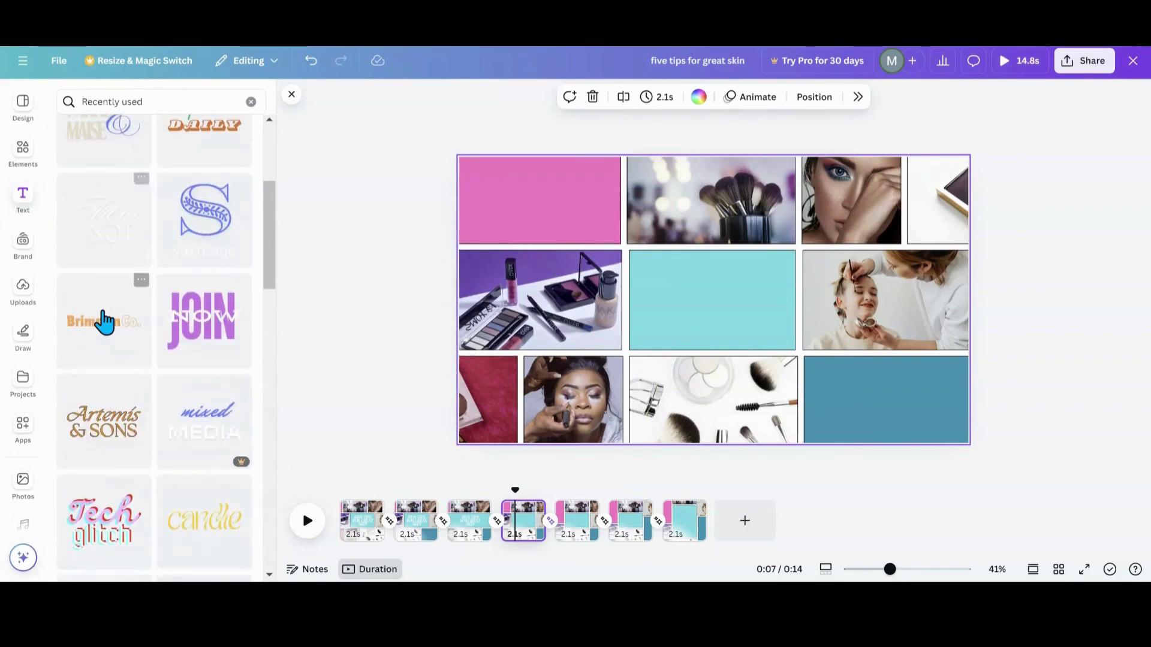
{"action": "left_click", "coordinate": [184, 357]}
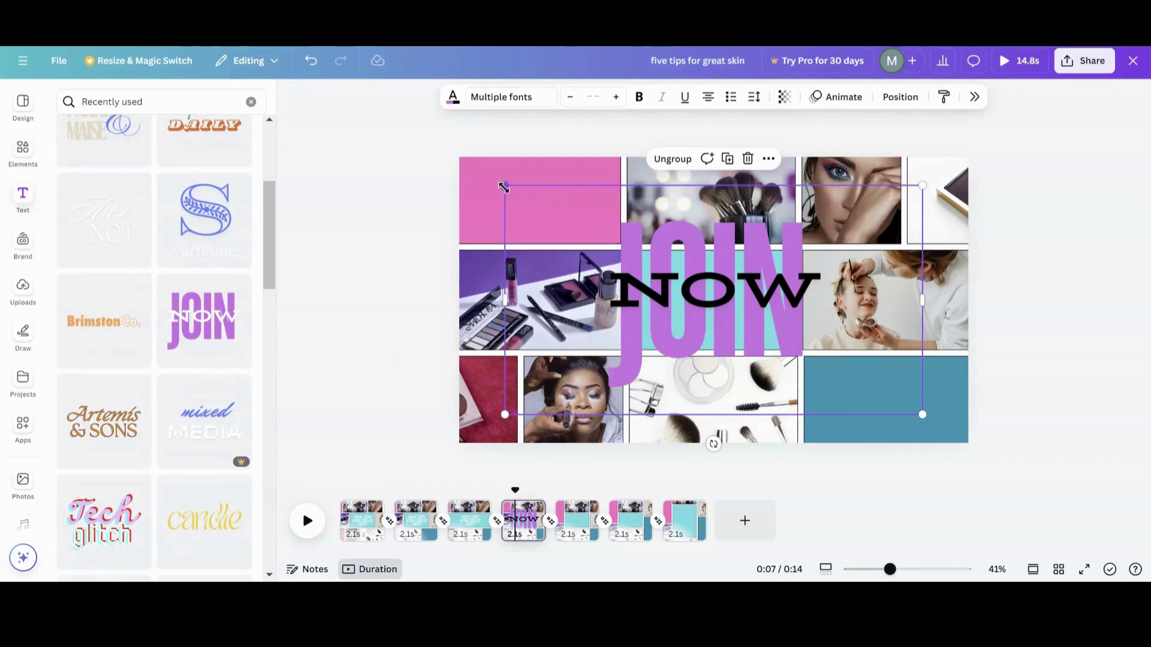
{"action": "left_click_drag", "start_coordinate": [503, 188], "coordinate": [722, 308]}
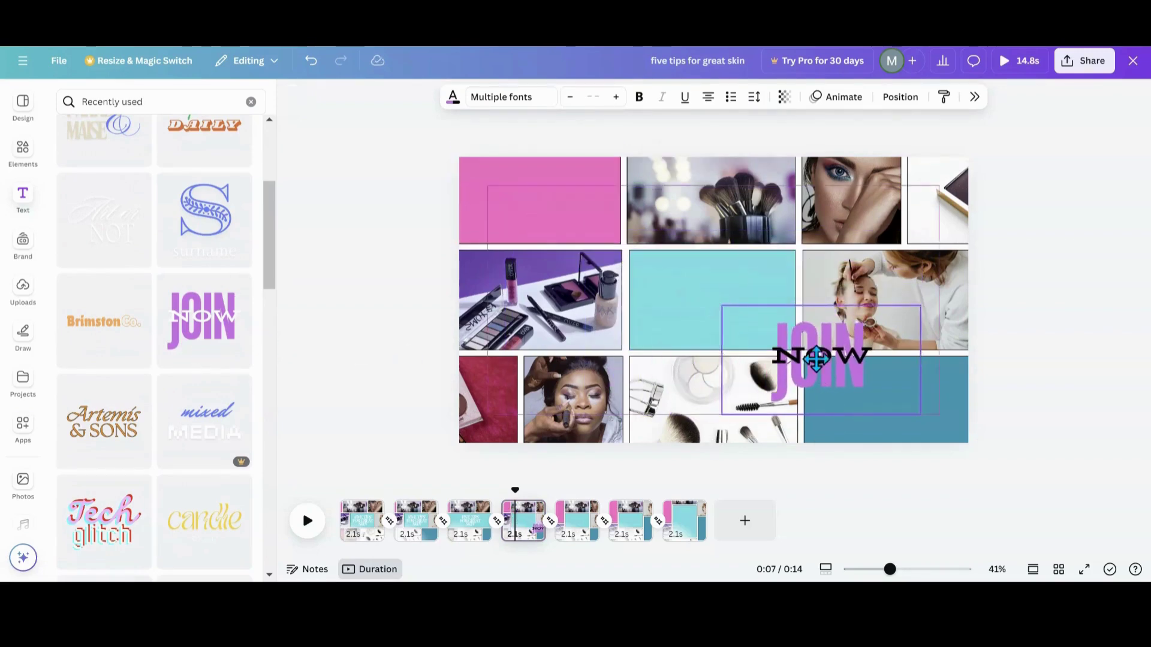
{"action": "left_click_drag", "start_coordinate": [817, 360], "coordinate": [530, 195]}
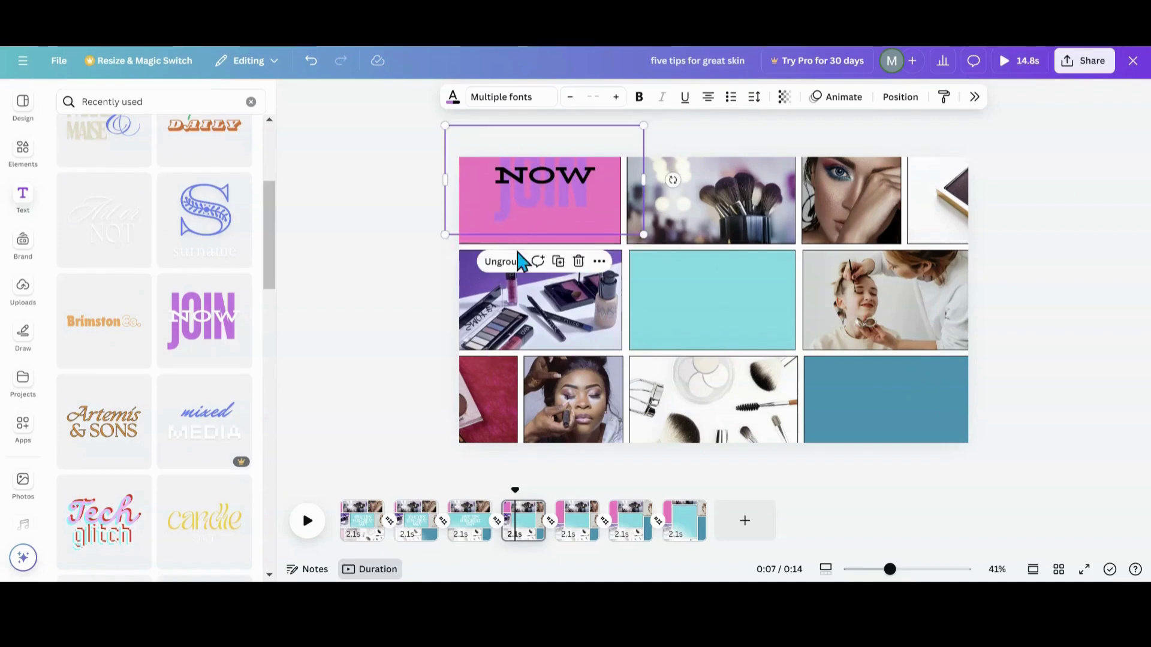
Duplicate the "JOIN NOW" text slightly lower on page 4 and set the copy's transparency to 0
{"action": "left_click_drag", "start_coordinate": [527, 188], "coordinate": [526, 211]}
{"action": "left_click", "coordinate": [785, 98]}
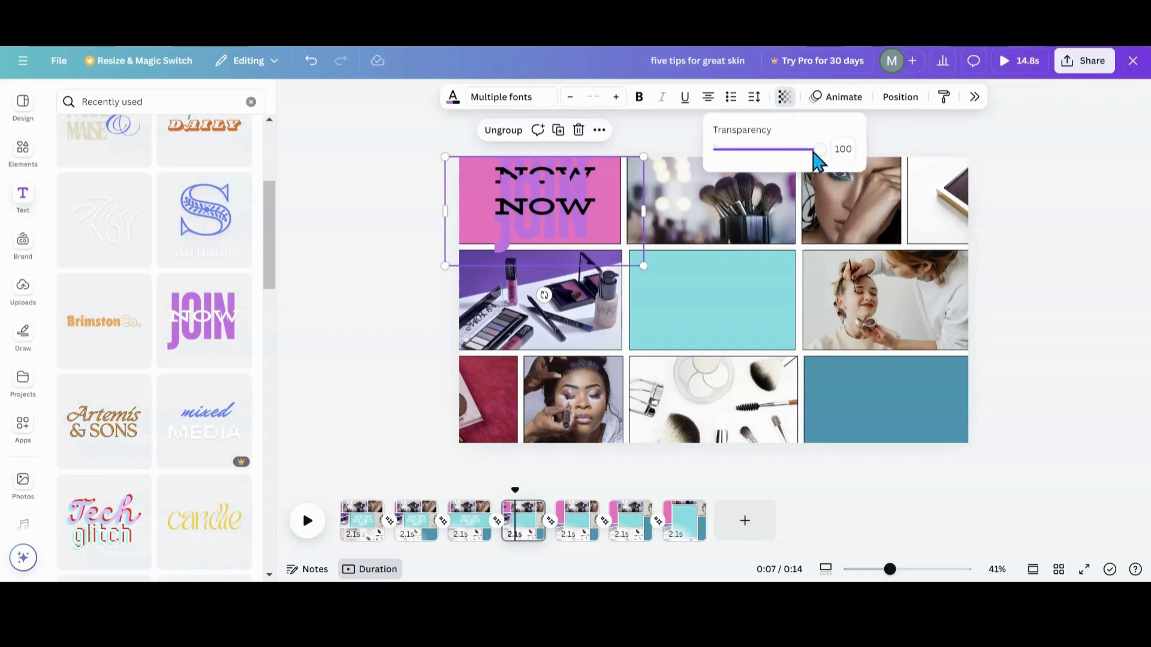
{"action": "left_click_drag", "start_coordinate": [818, 160], "coordinate": [666, 156]}
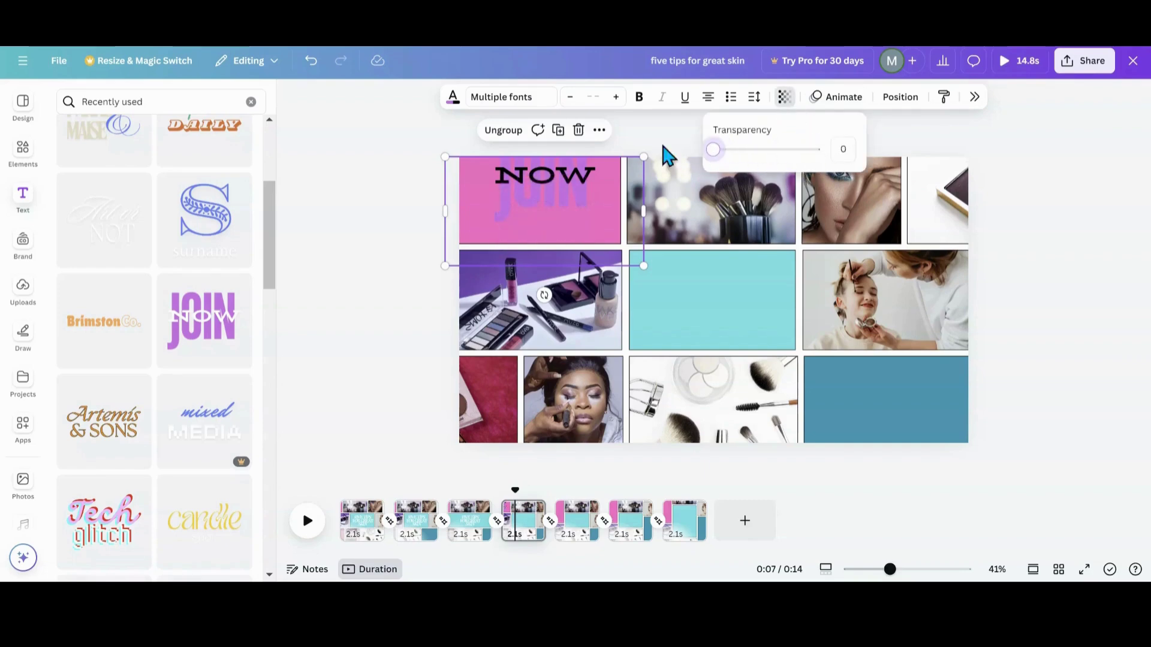
Group the visible and transparent "JOIN NOW" texts together and move the group up until its visible text is above page 4
{"action": "left_click", "coordinate": [902, 100]}
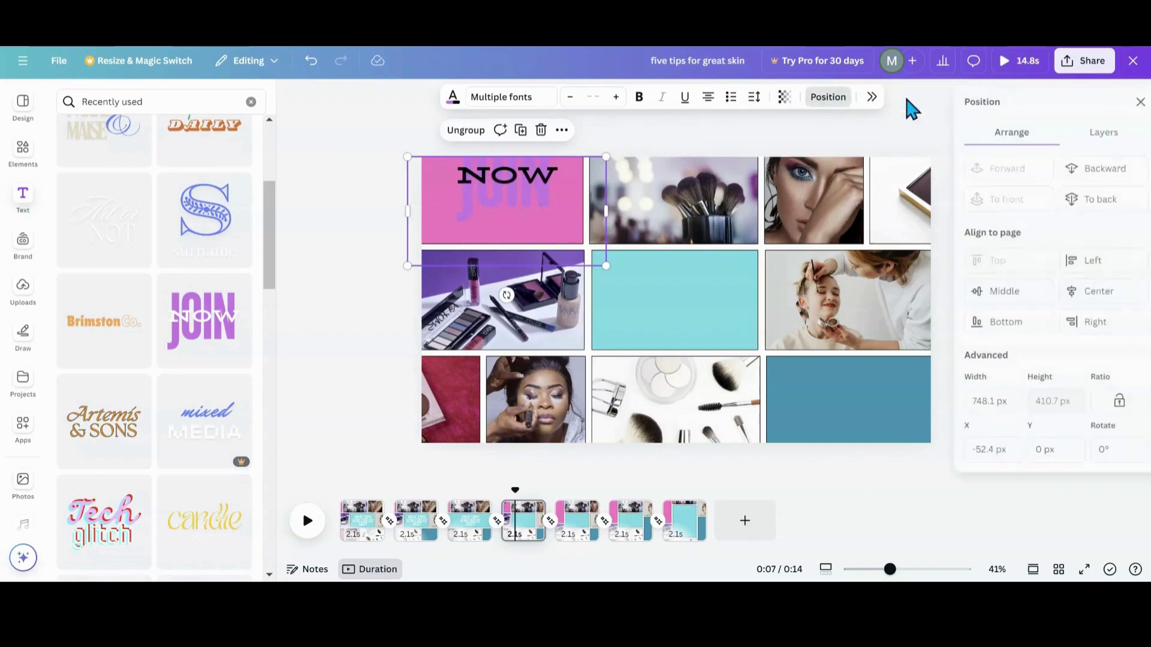
{"action": "left_click", "coordinate": [1087, 137]}
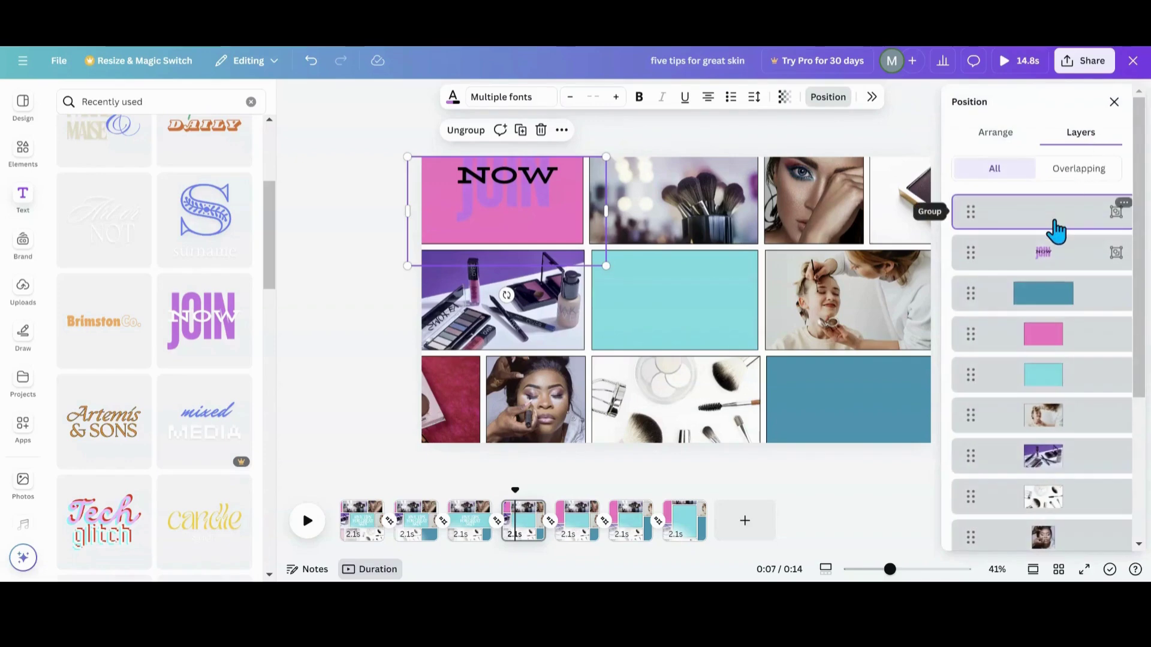
{"action": "left_click", "coordinate": [1046, 252]}
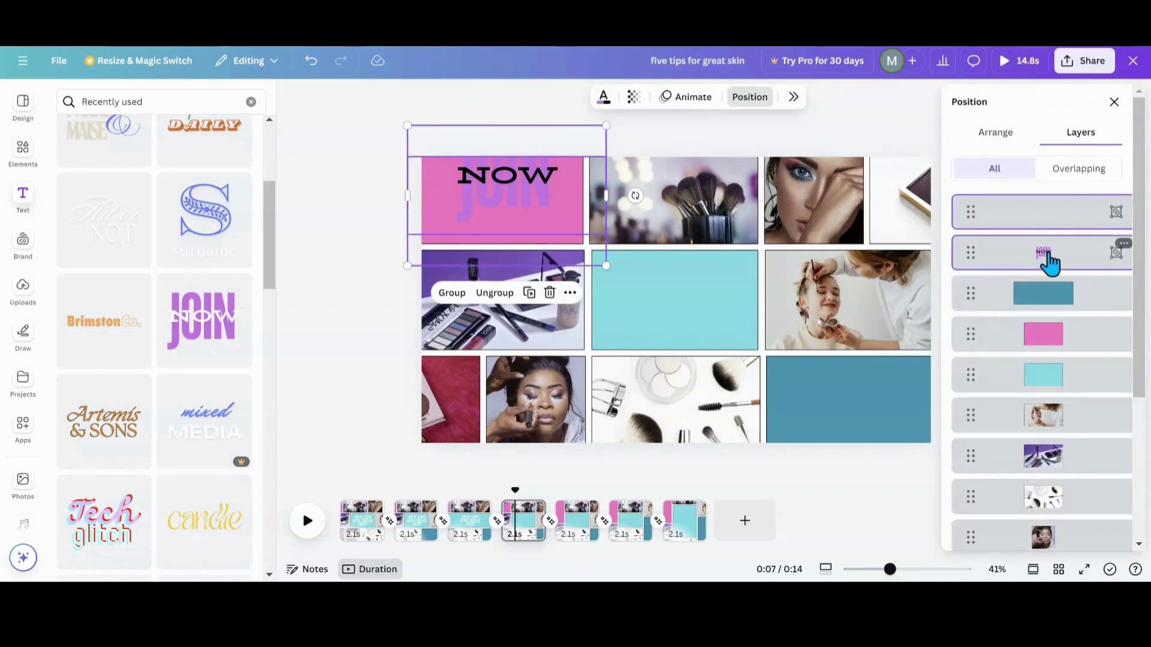
{"action": "left_click", "coordinate": [451, 293]}
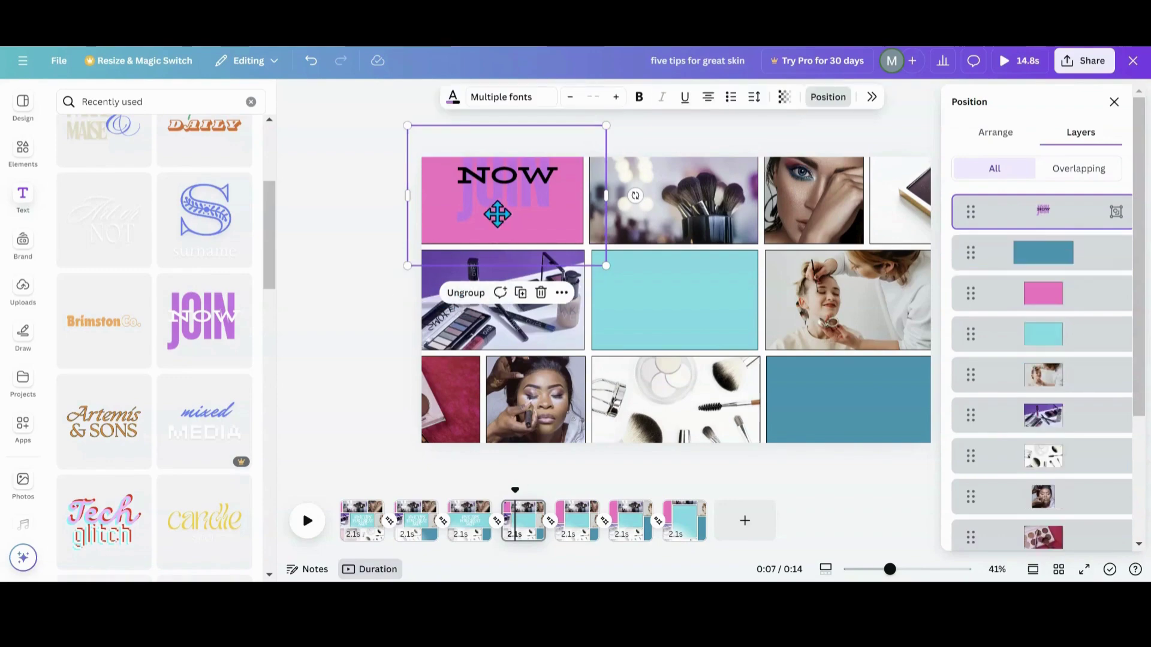
{"action": "left_click_drag", "start_coordinate": [497, 214], "coordinate": [501, 157]}
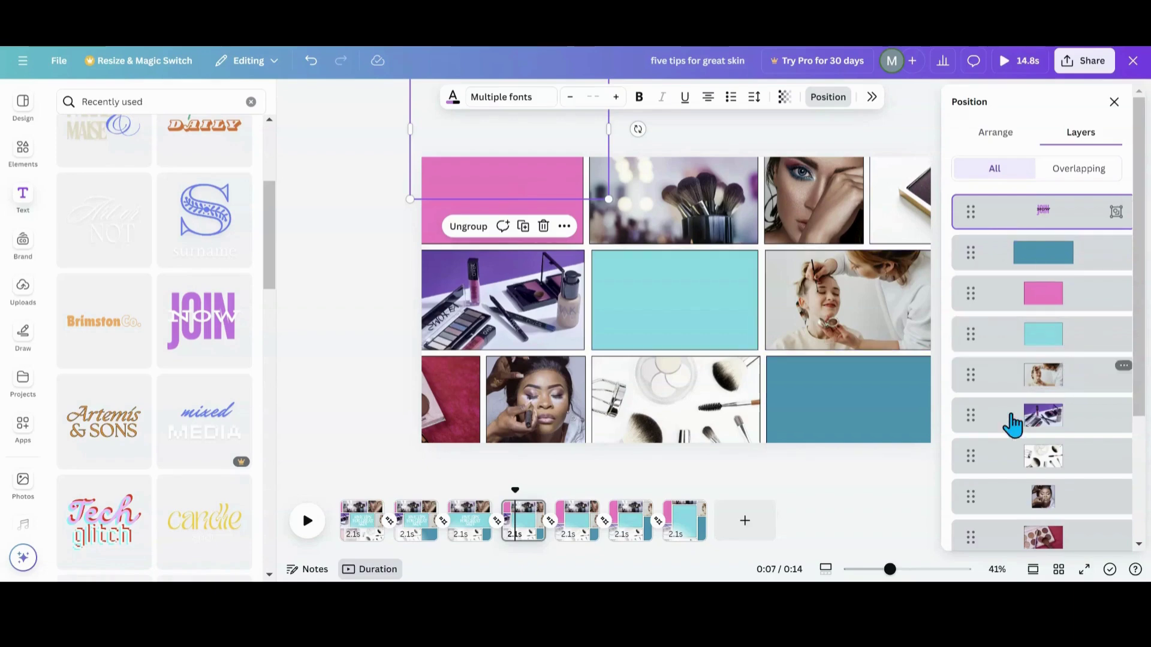
Paste the "JOIN NOW" group onto page 6 and move it down into the tall pink rectangle
{"action": "left_click", "coordinate": [584, 530]}
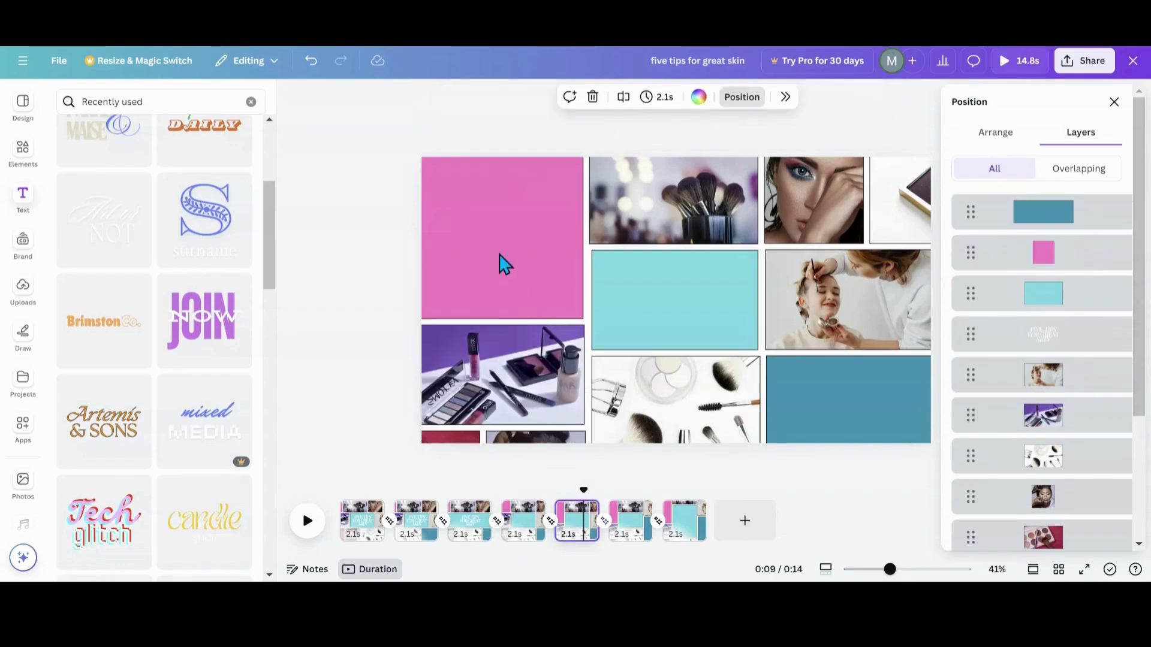
{"action": "left_click", "coordinate": [503, 264]}
{"action": "key", "text": "ctrl+v"}
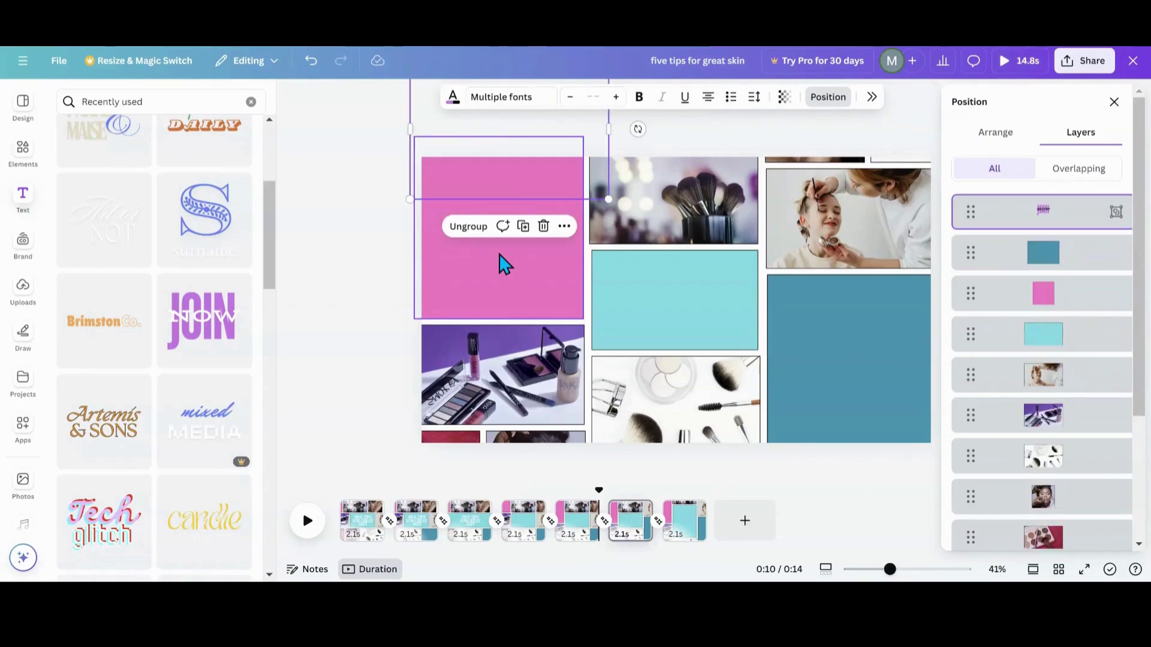
{"action": "left_click_drag", "start_coordinate": [495, 185], "coordinate": [489, 302]}
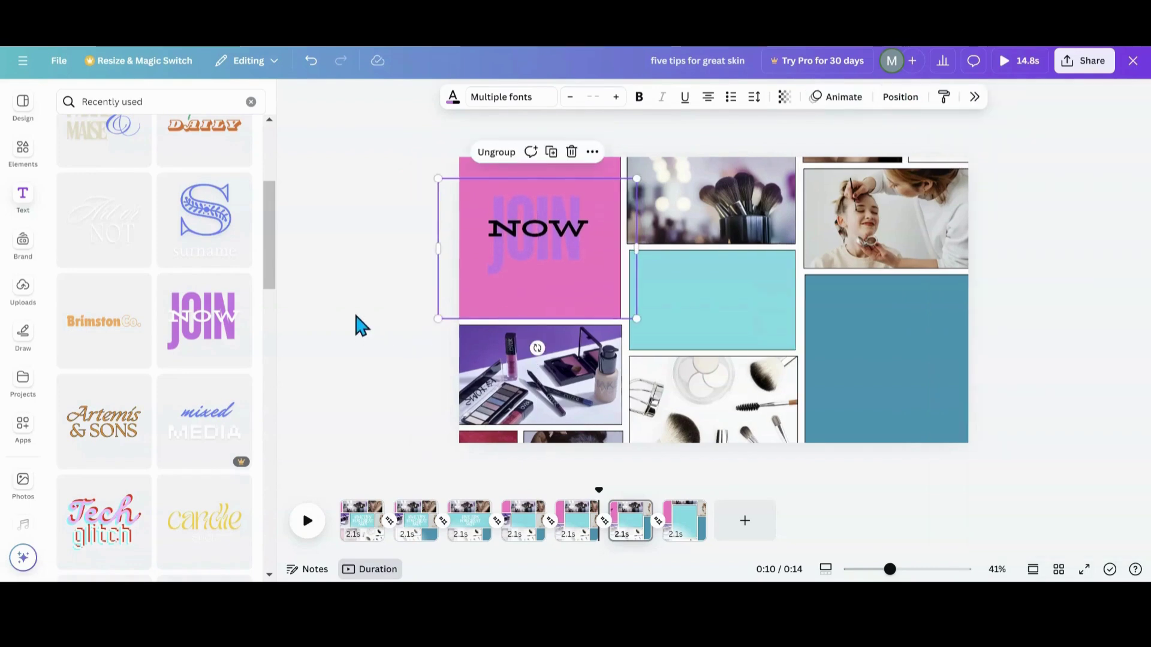
{"action": "left_click", "coordinate": [343, 291]}
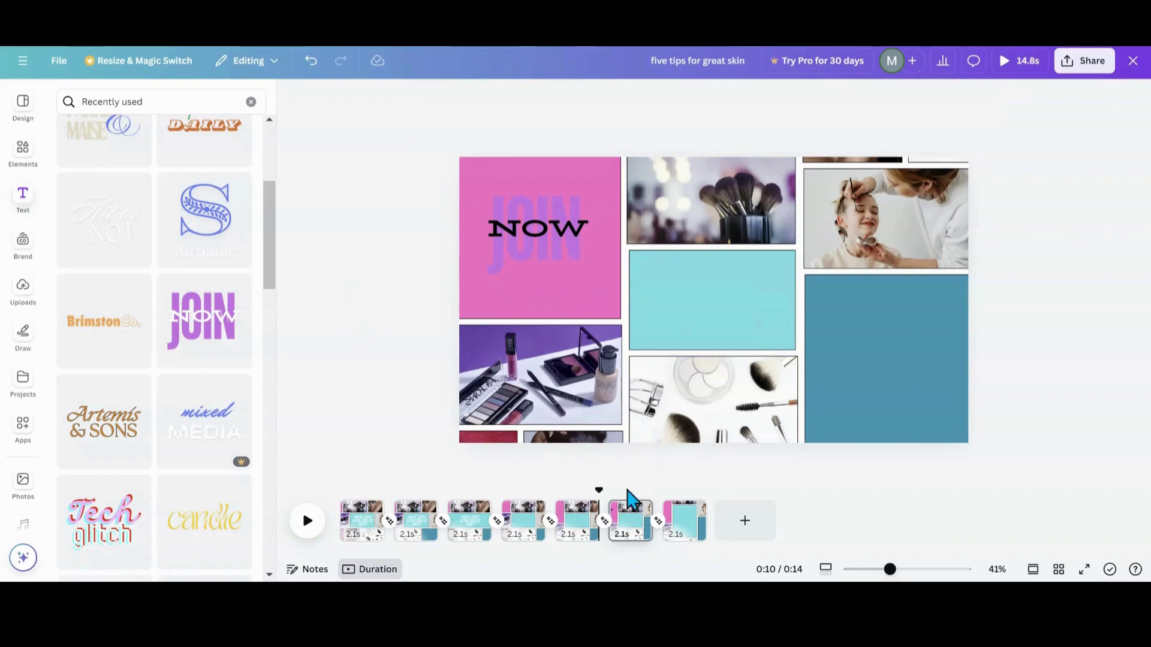
{"action": "left_click", "coordinate": [579, 543]}
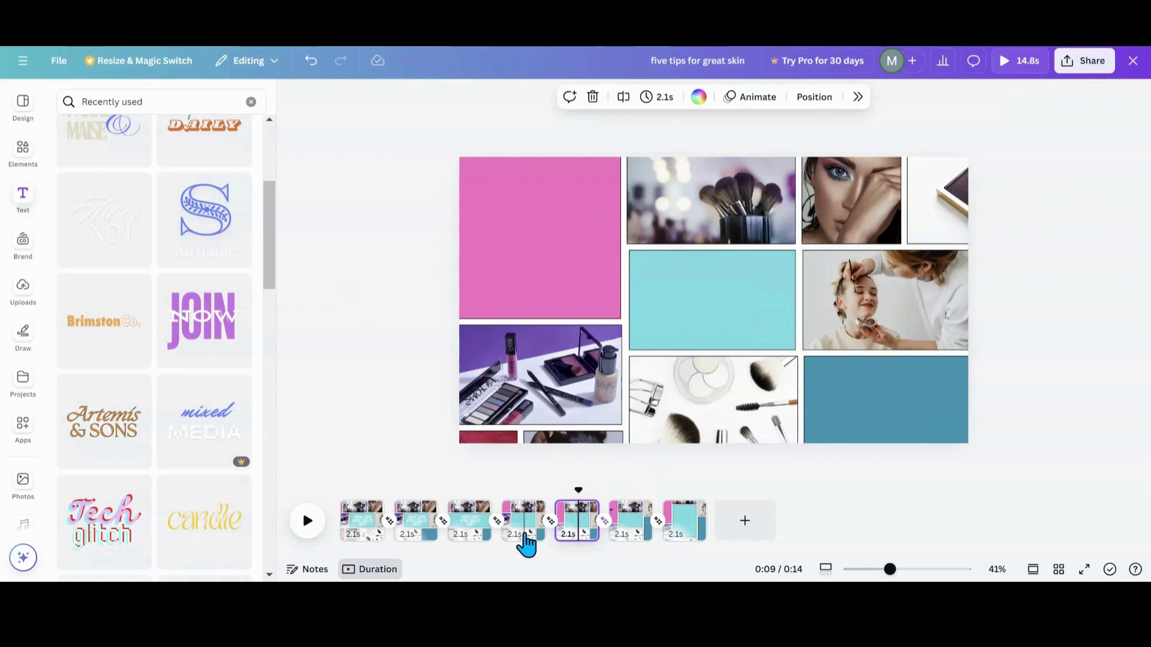
Copy the "JOIN NOW" text group from page 6 and paste it over the pink rectangle on page 5
{"action": "left_click", "coordinate": [624, 533]}
{"action": "left_click", "coordinate": [581, 536]}
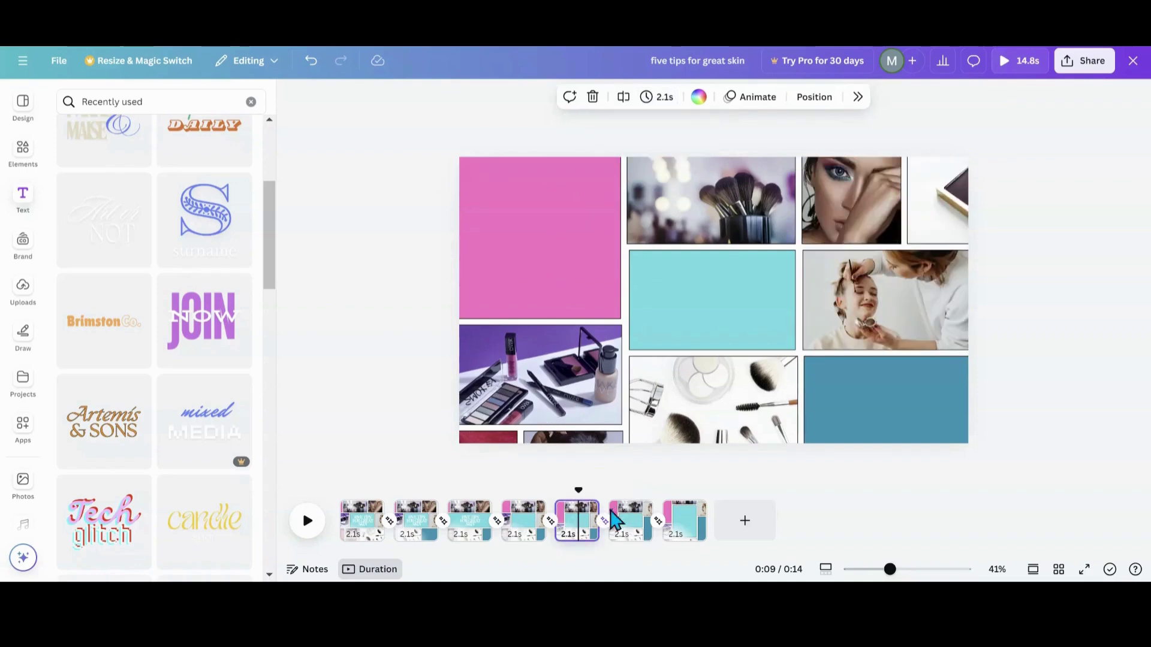
{"action": "left_click", "coordinate": [623, 531]}
{"action": "left_click", "coordinate": [554, 251]}
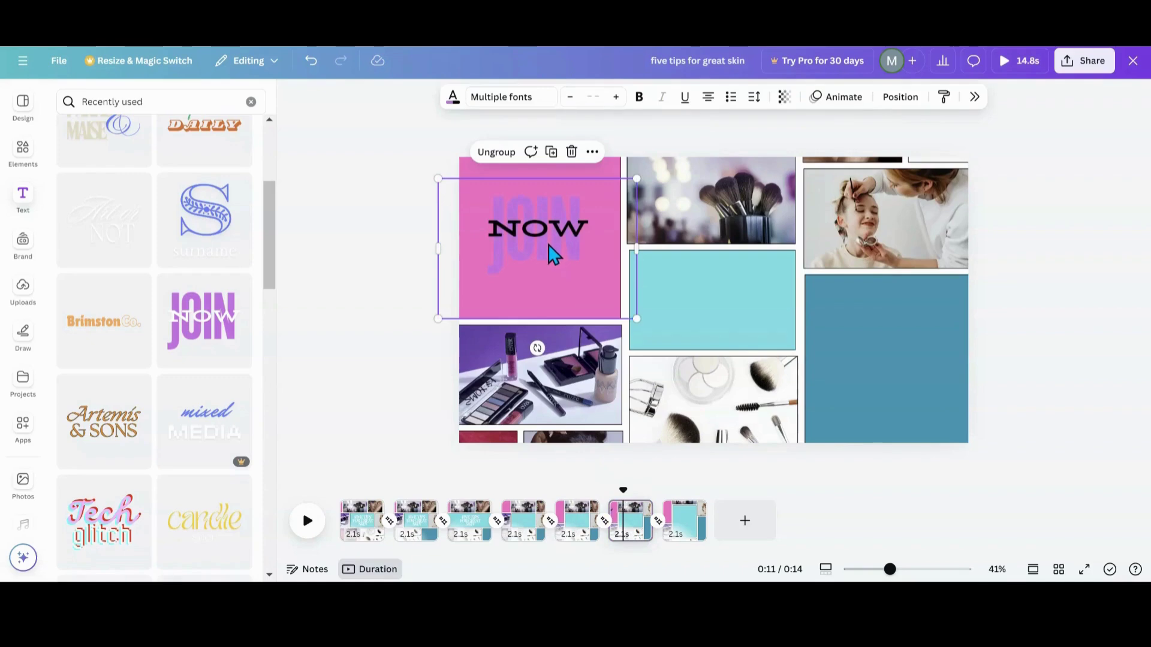
{"action": "left_click", "coordinate": [577, 534]}
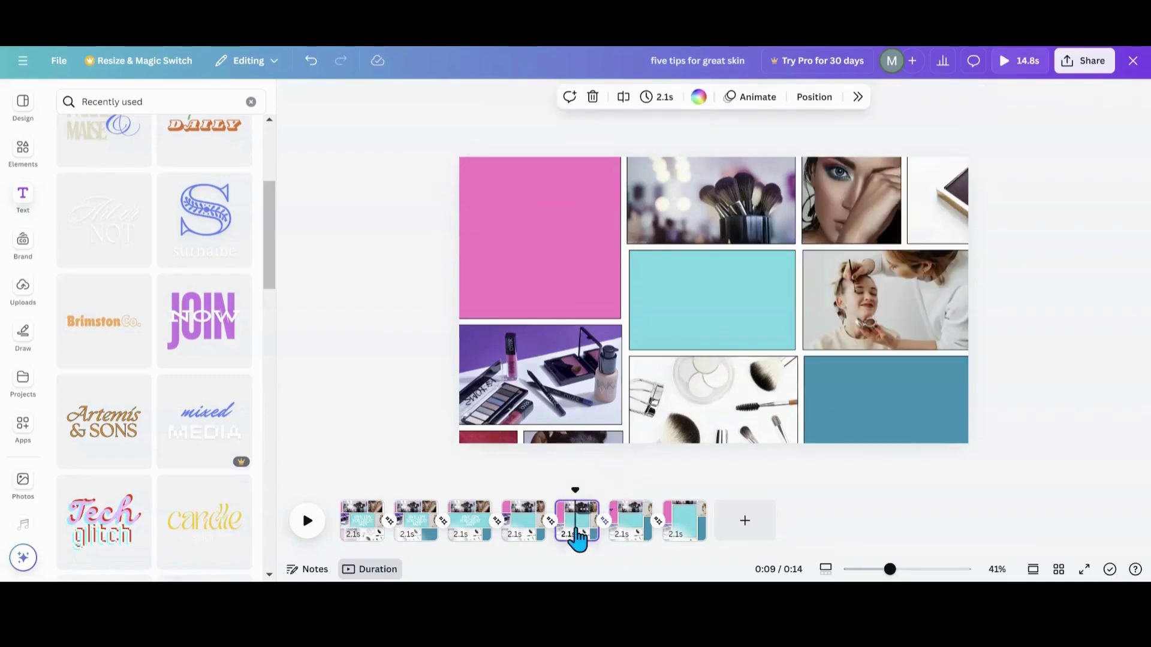
{"action": "left_click", "coordinate": [552, 267]}
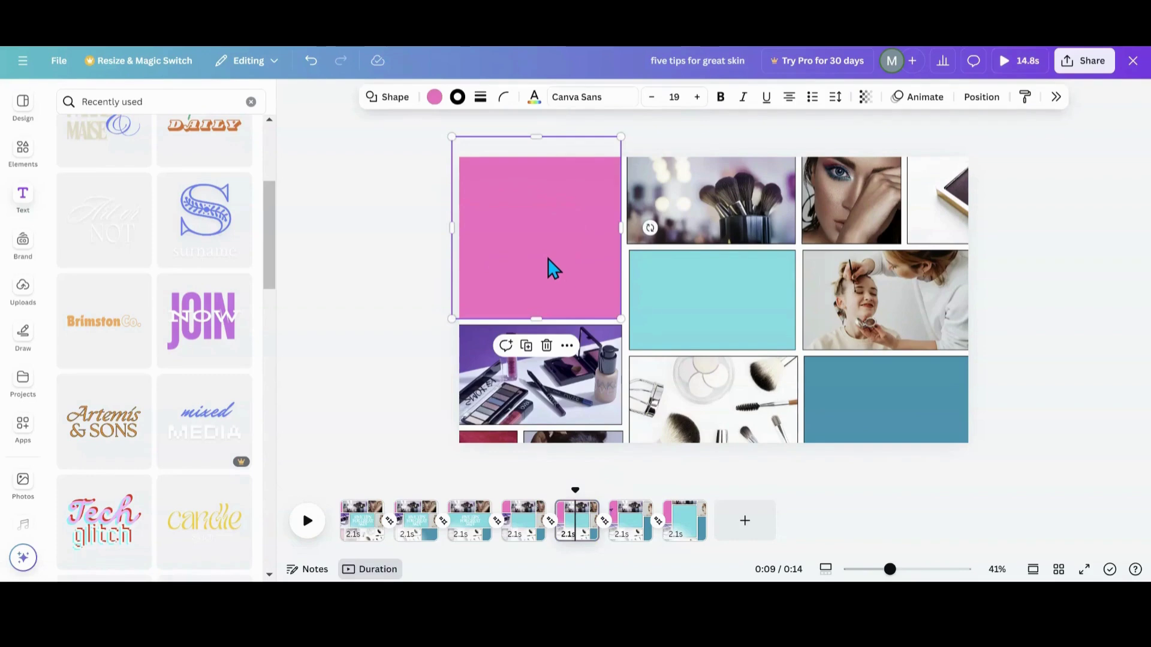
{"action": "key", "text": "ctrl+v"}
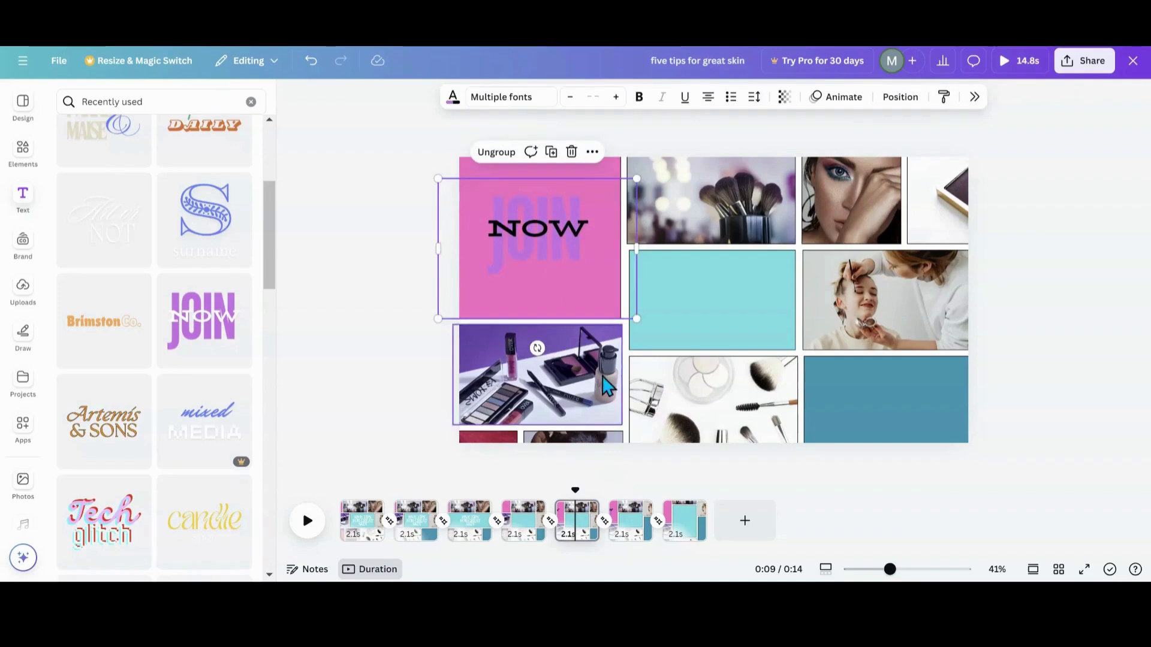
{"action": "left_click", "coordinate": [633, 531]}
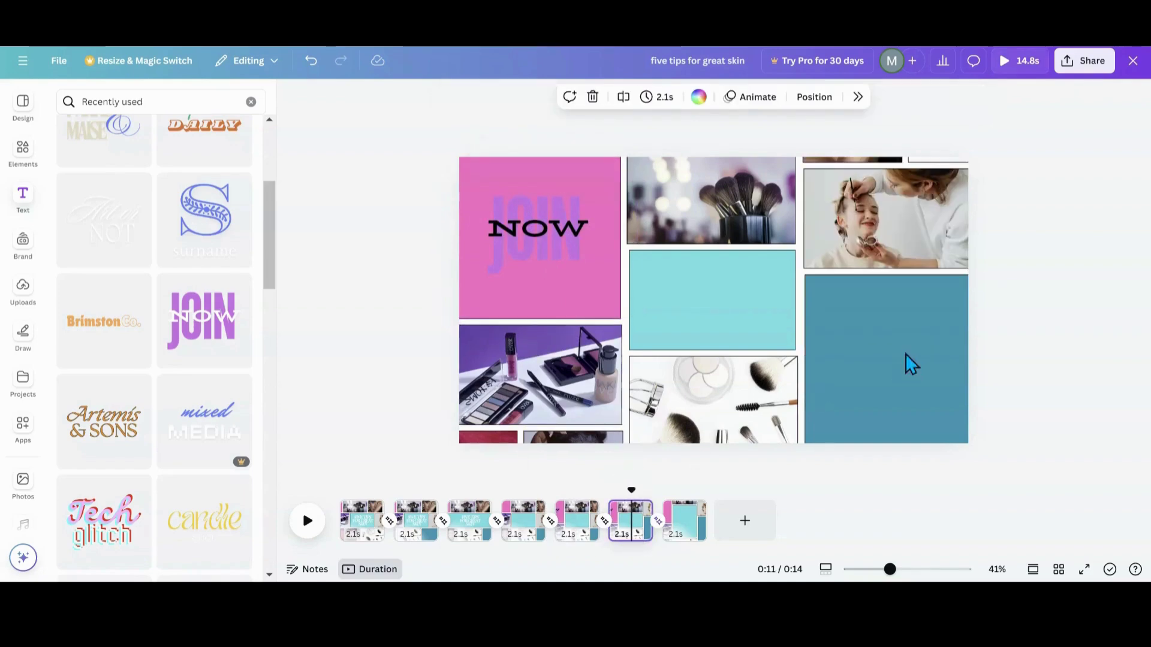
{"action": "left_click", "coordinate": [573, 534]}
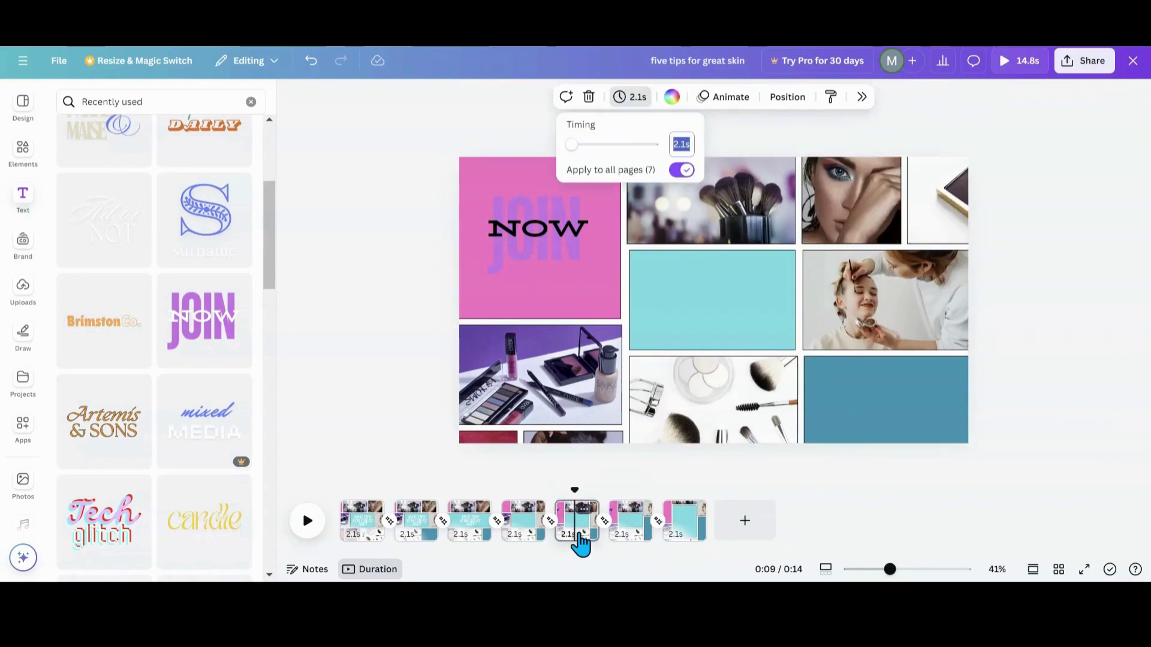
{"action": "scroll", "coordinate": [138, 414], "scroll_direction": "down", "scroll_amount": 1}
{"action": "scroll", "coordinate": [117, 407], "scroll_direction": "up", "scroll_amount": 3}
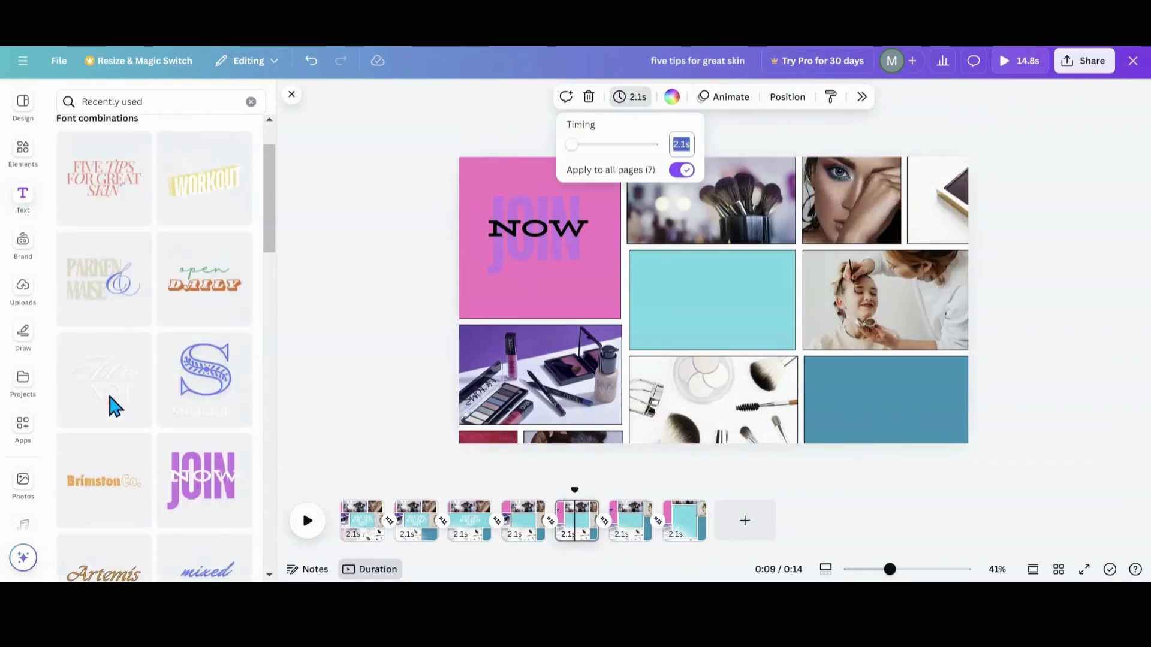
{"action": "left_click", "coordinate": [110, 408]}
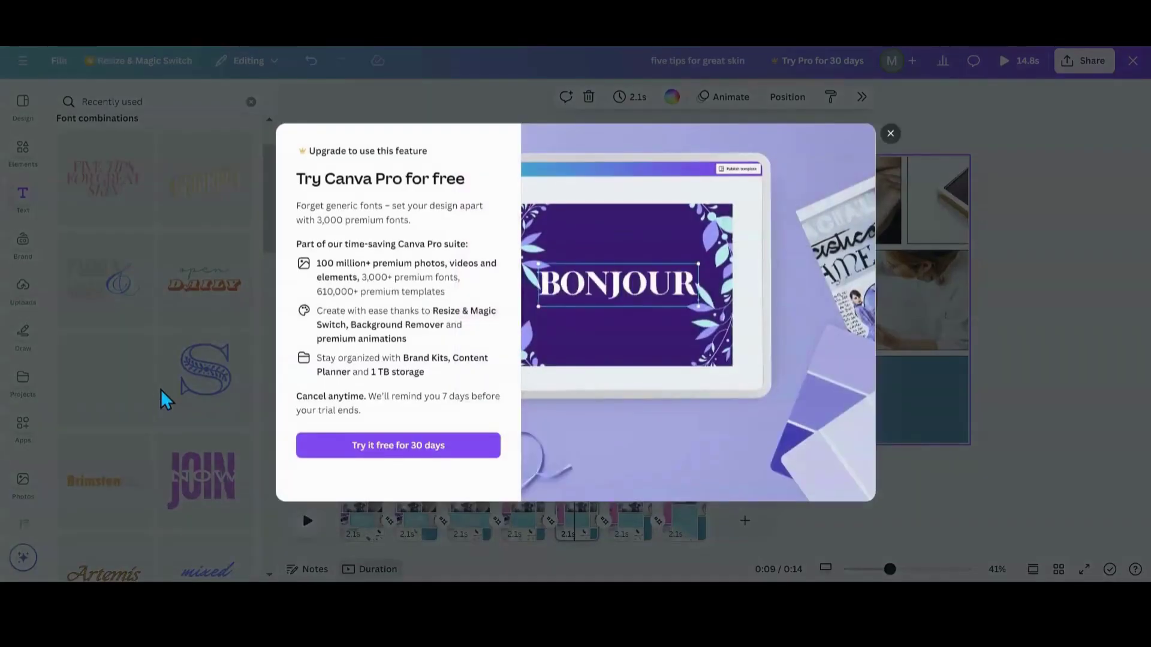
{"action": "left_click", "coordinate": [891, 133]}
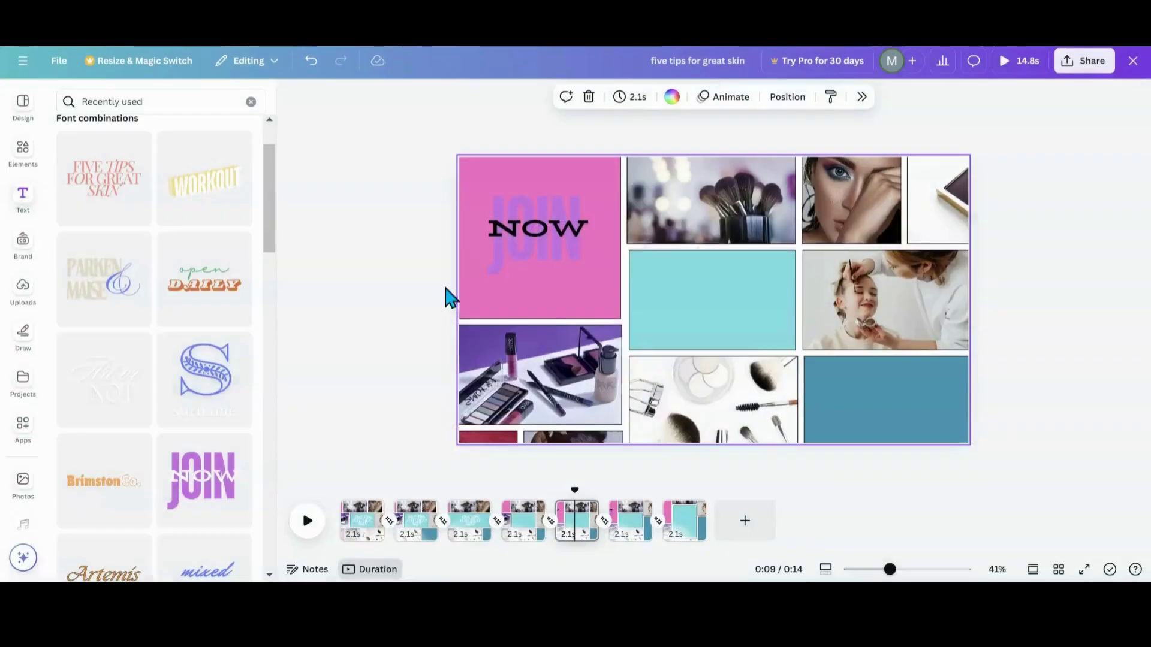
Add the recently used "Trending" font combination to page 5 and colour its text white
{"action": "scroll", "coordinate": [191, 396], "scroll_direction": "up", "scroll_amount": 2}
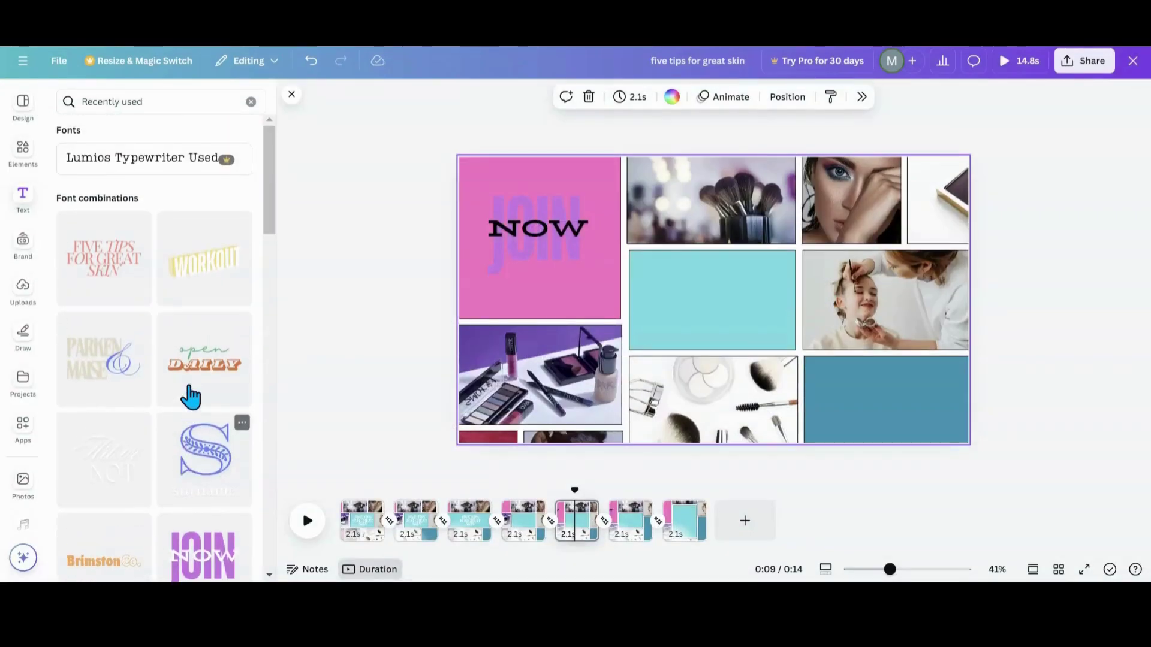
{"action": "scroll", "coordinate": [189, 393], "scroll_direction": "down", "scroll_amount": 5}
{"action": "scroll", "coordinate": [189, 395], "scroll_direction": "down", "scroll_amount": 5}
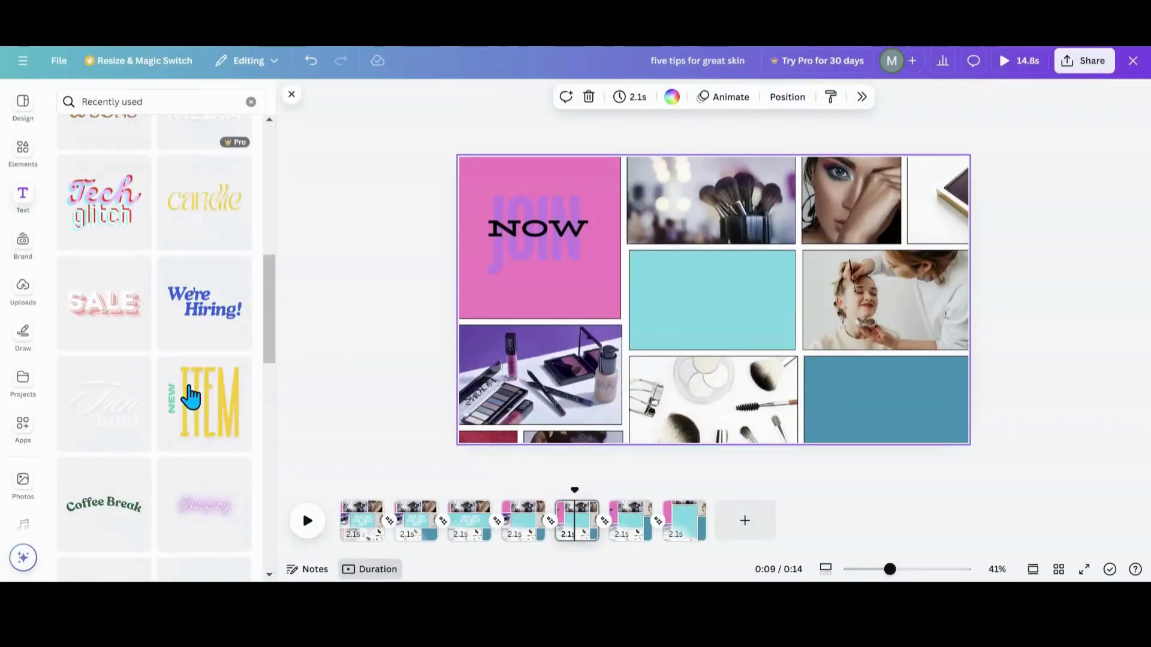
{"action": "scroll", "coordinate": [188, 398], "scroll_direction": "up", "scroll_amount": 1}
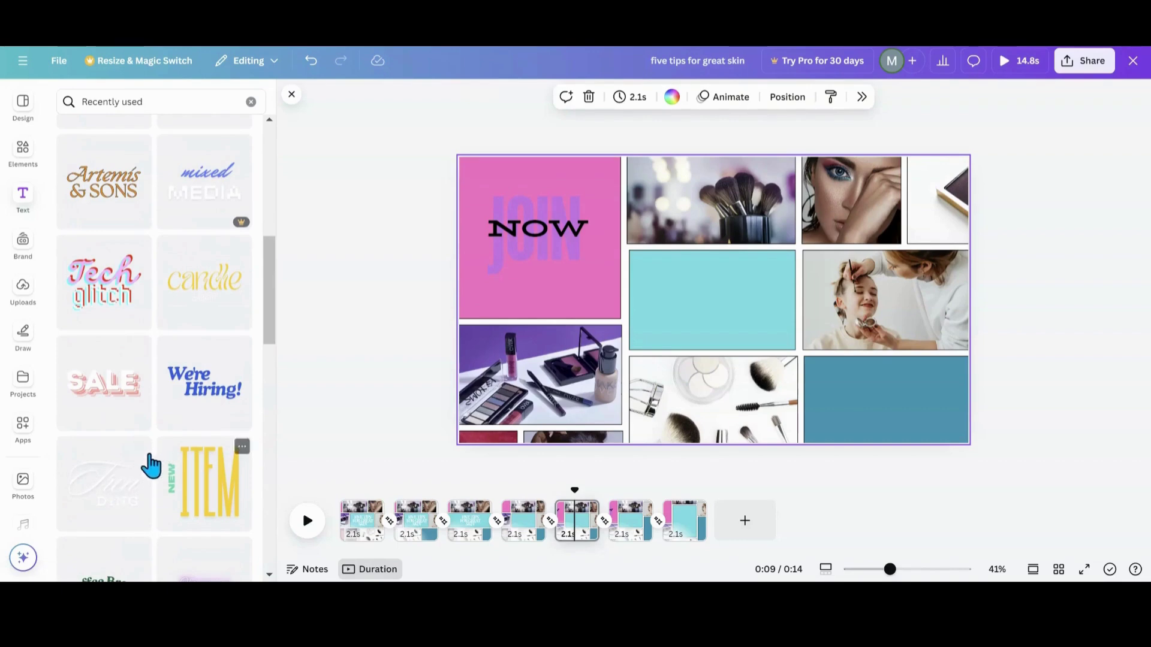
{"action": "left_click", "coordinate": [144, 470]}
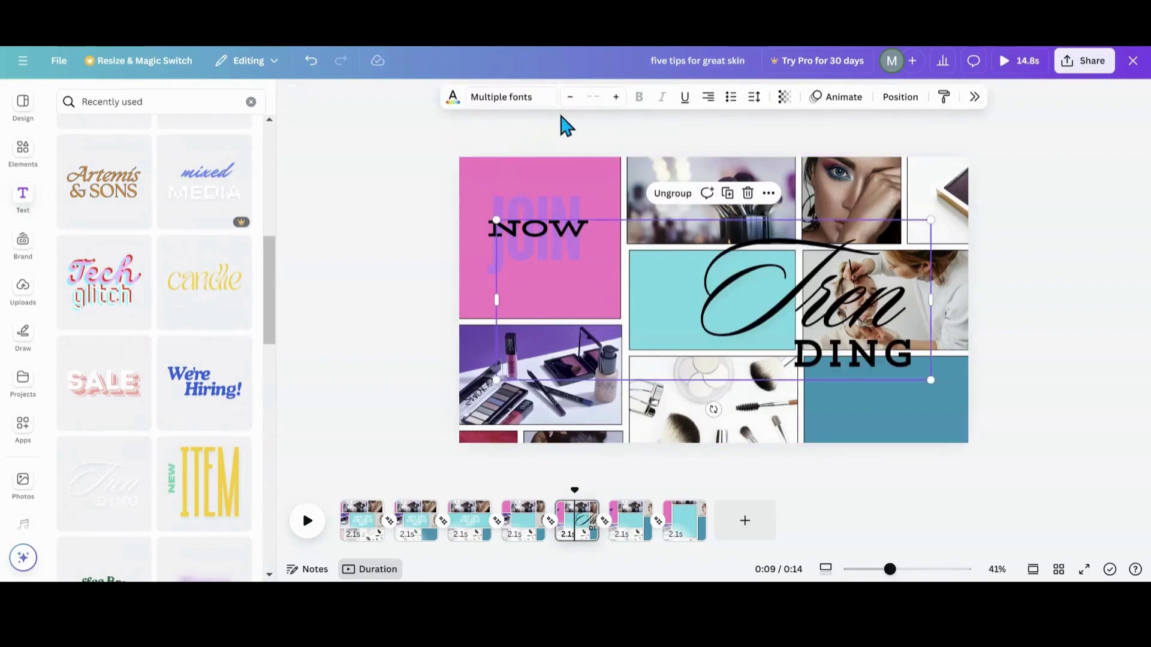
{"action": "left_click", "coordinate": [451, 98]}
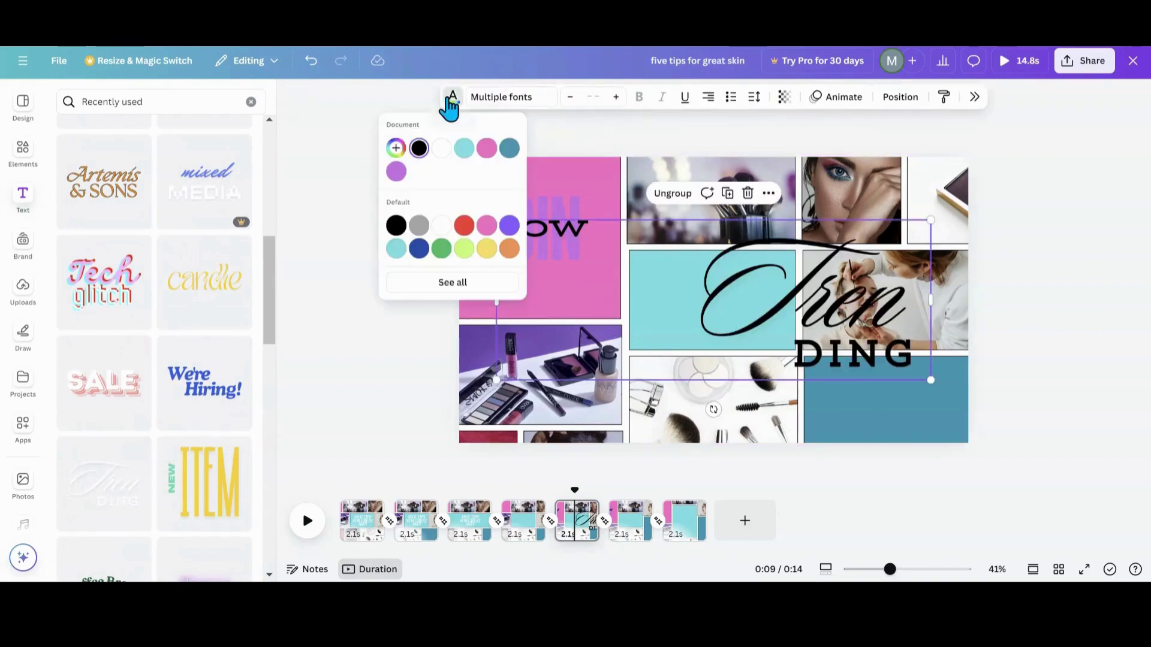
{"action": "left_click", "coordinate": [441, 148]}
Shrink the "Trending" text to a script font size of about 237 and move it to page 6 inside the blue rectangle
{"action": "left_click", "coordinate": [641, 329]}
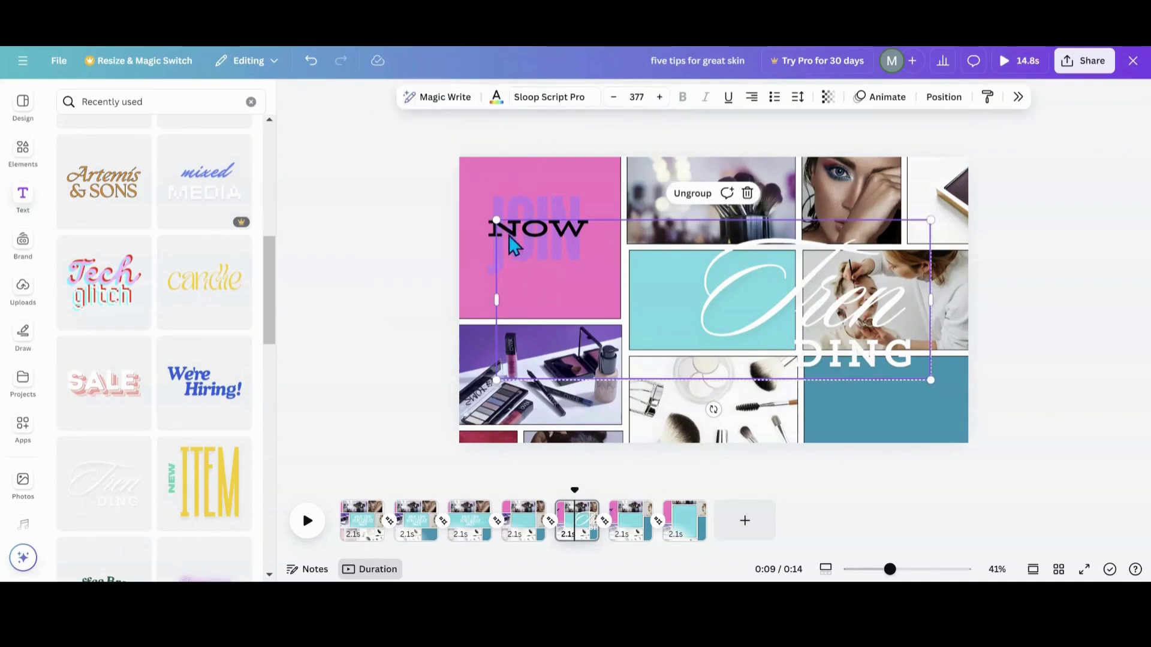
{"action": "left_click_drag", "start_coordinate": [495, 222], "coordinate": [648, 306]}
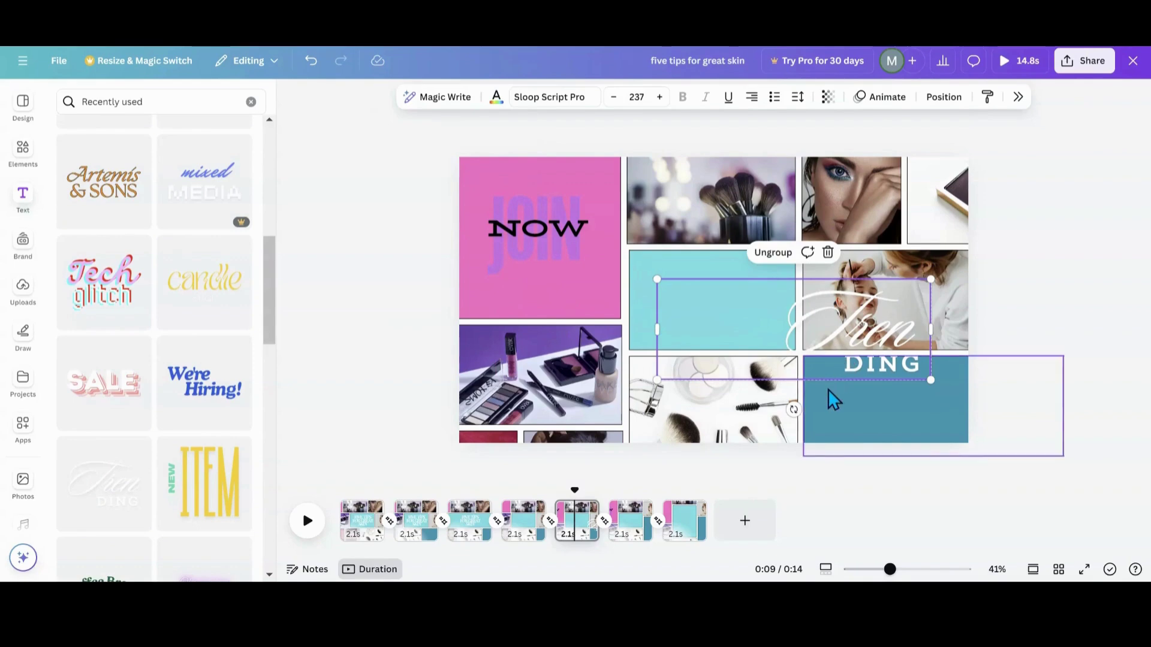
{"action": "left_click_drag", "start_coordinate": [849, 348], "coordinate": [634, 530]}
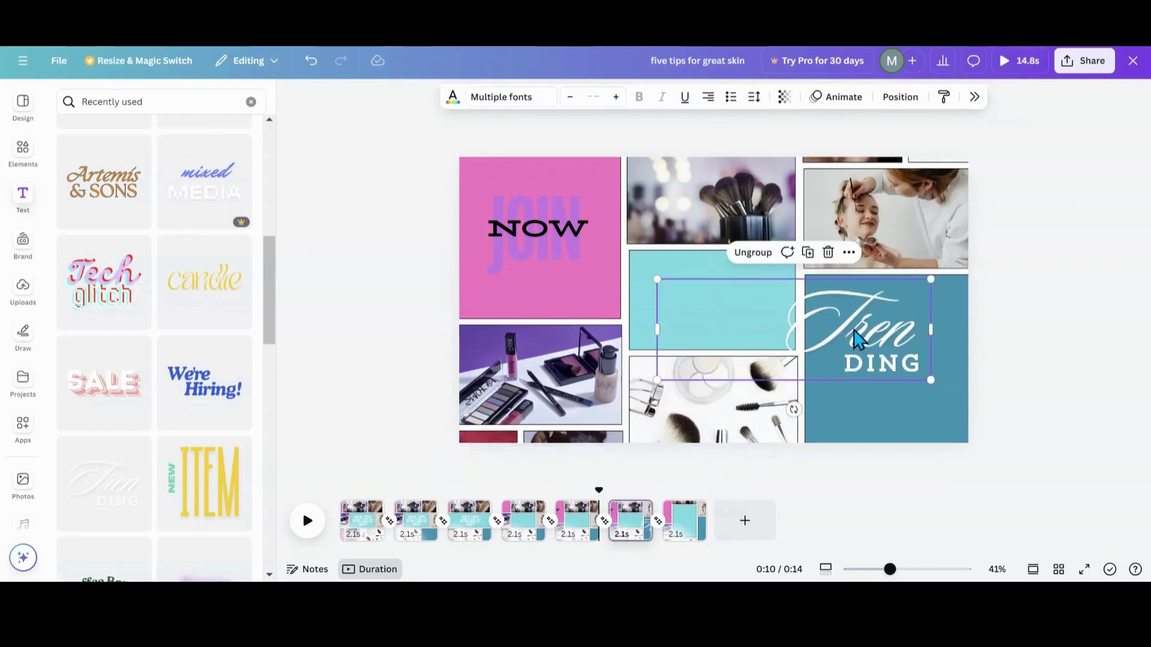
{"action": "left_click_drag", "start_coordinate": [855, 334], "coordinate": [883, 357]}
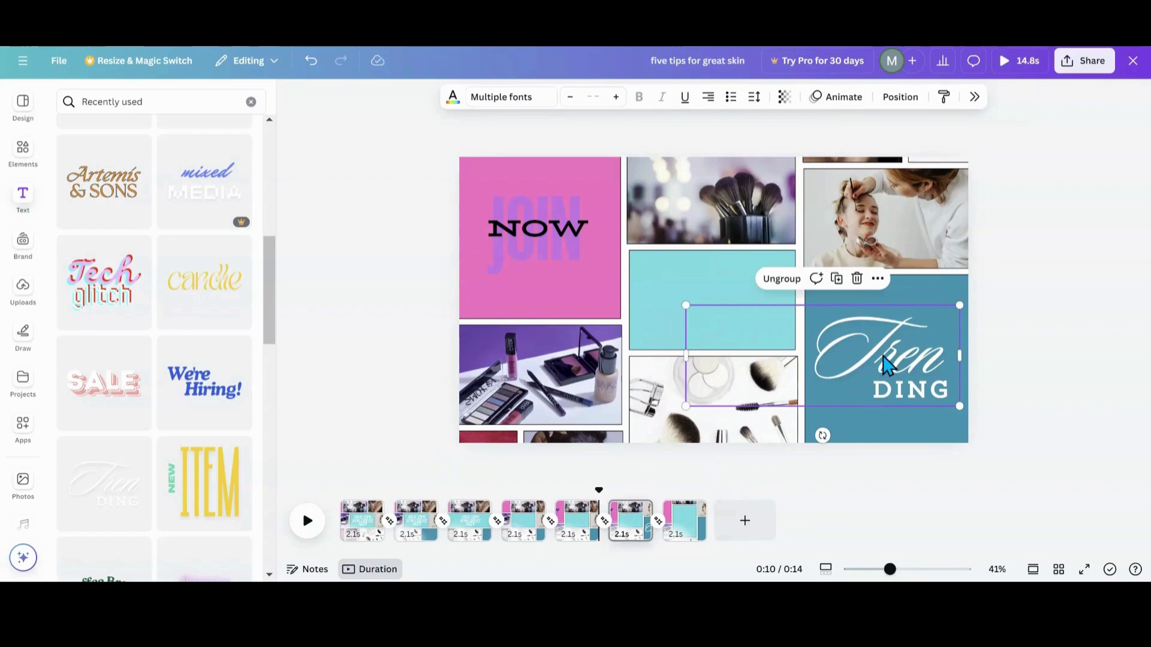
Duplicate the "Trending" text slightly higher on page 6 and set the copy's transparency to 0
{"action": "left_click", "coordinate": [838, 279]}
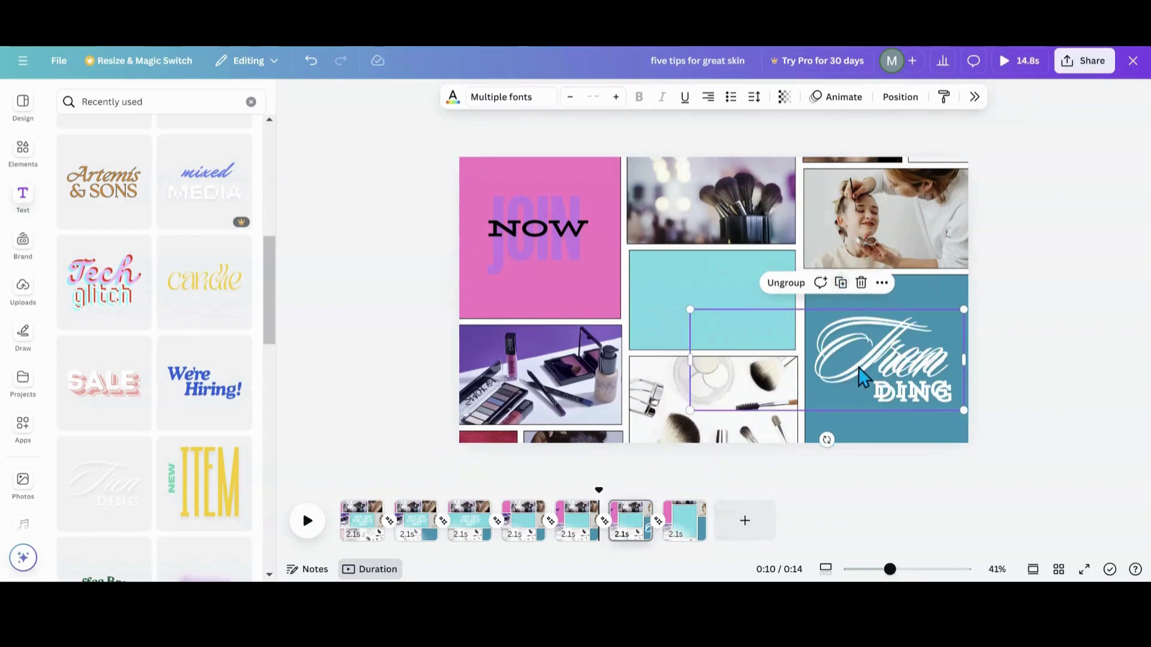
{"action": "left_click_drag", "start_coordinate": [863, 376], "coordinate": [859, 341]}
{"action": "left_click", "coordinate": [785, 97]}
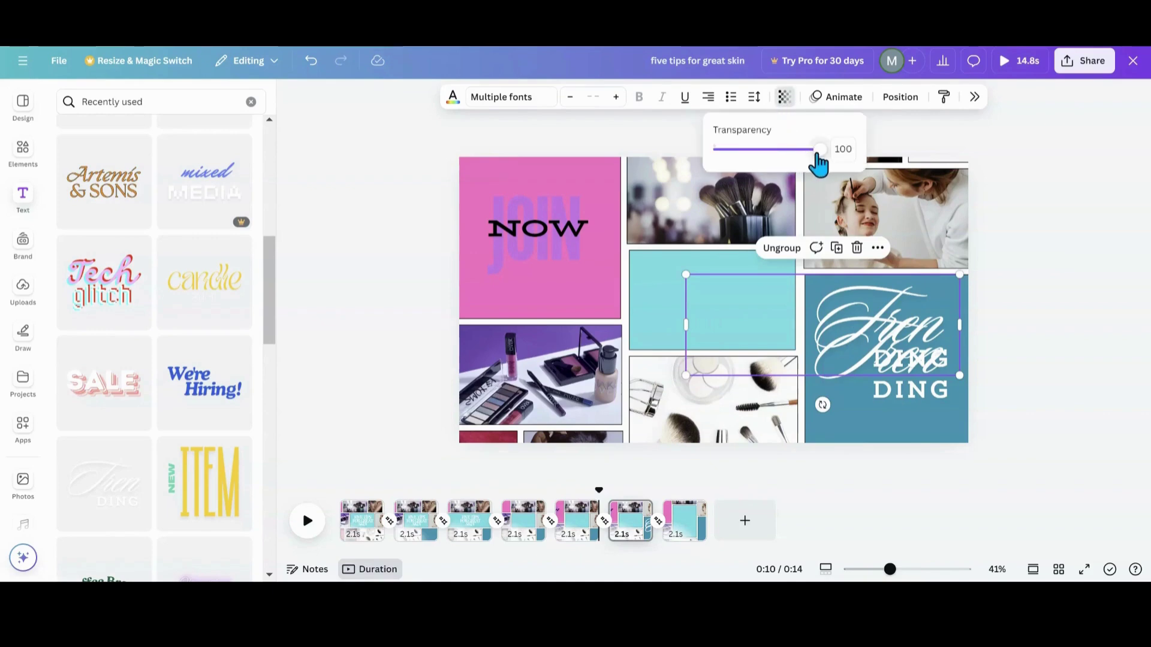
{"action": "left_click_drag", "start_coordinate": [817, 154], "coordinate": [705, 153]}
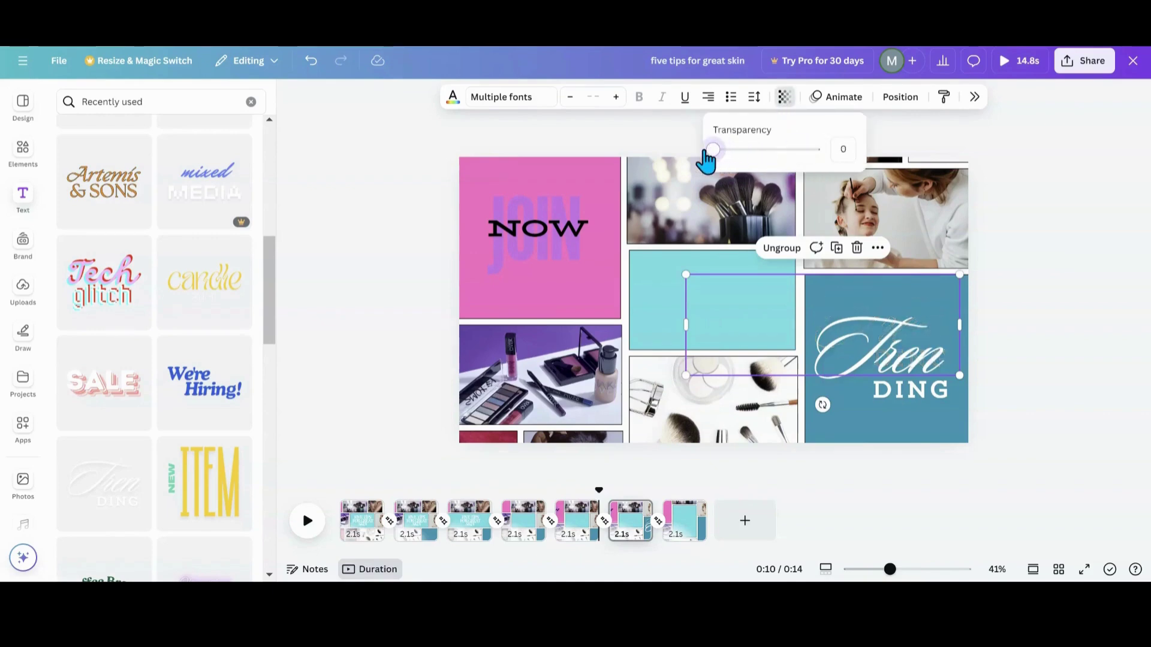
Group the visible and transparent "Trending" texts together on page 6
{"action": "left_click", "coordinate": [901, 98]}
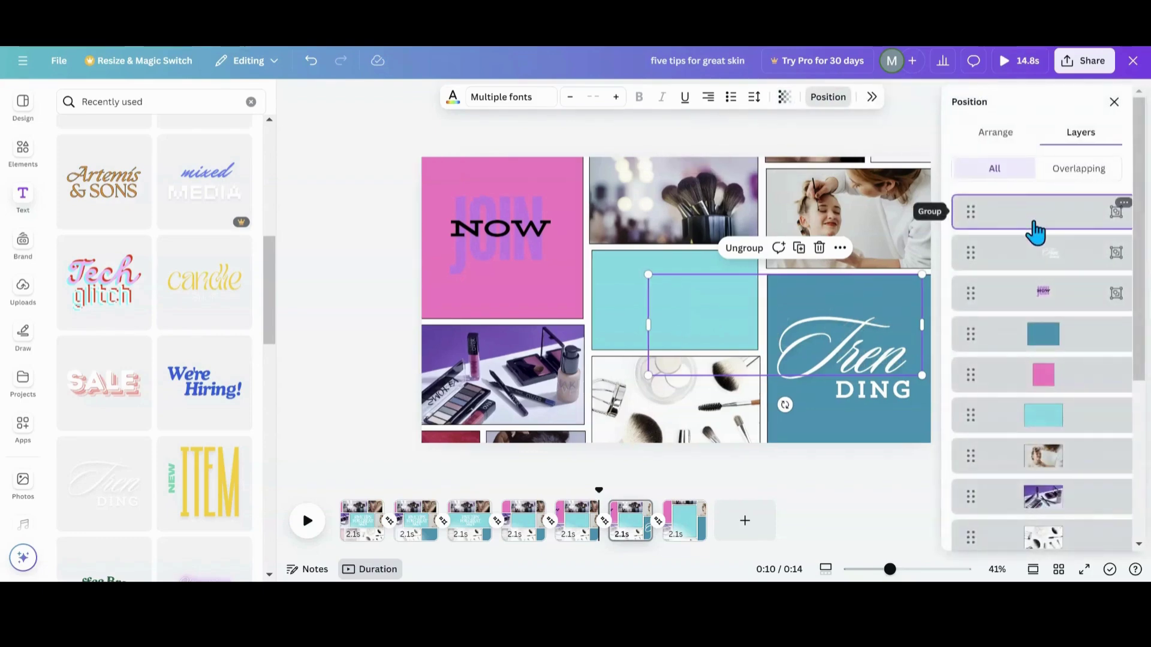
{"action": "left_click", "coordinate": [1032, 255], "text": "shift"}
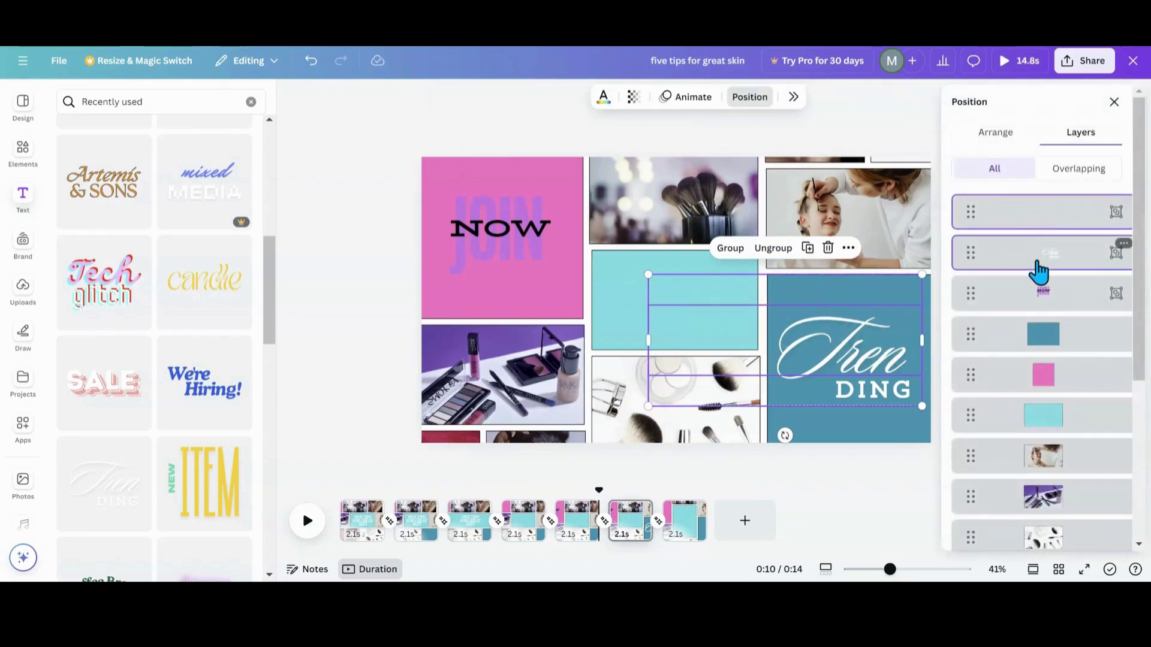
{"action": "left_click", "coordinate": [731, 248]}
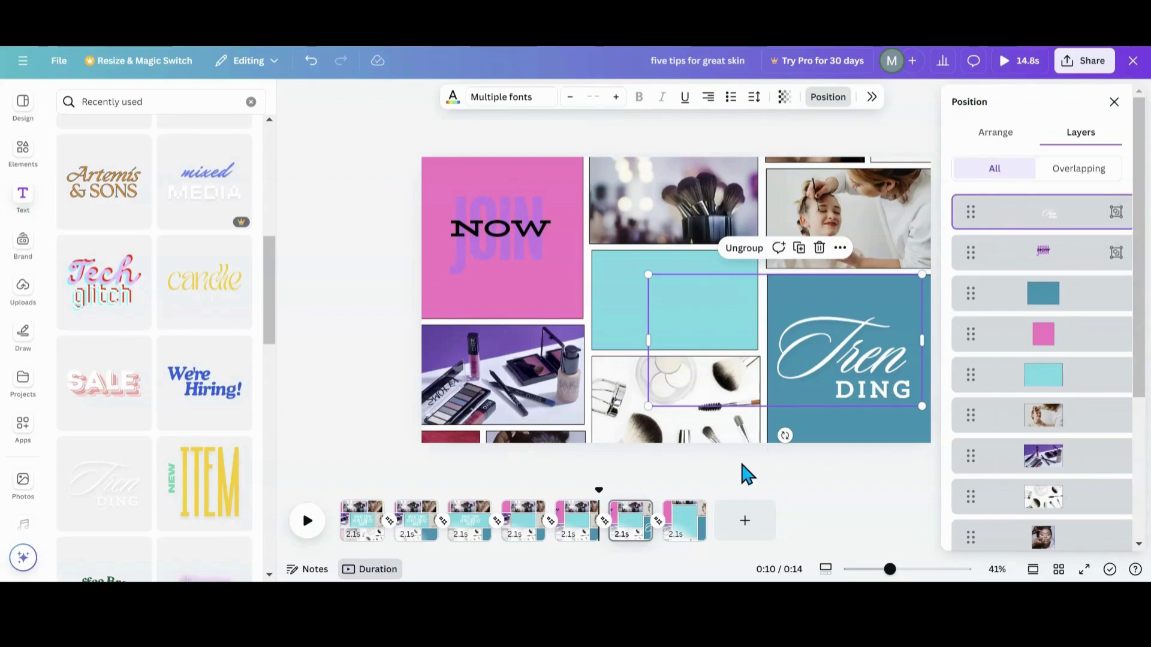
Paste the "Trending" group onto page 5 and move it down until its visible text is below the page
{"action": "left_click", "coordinate": [571, 535]}
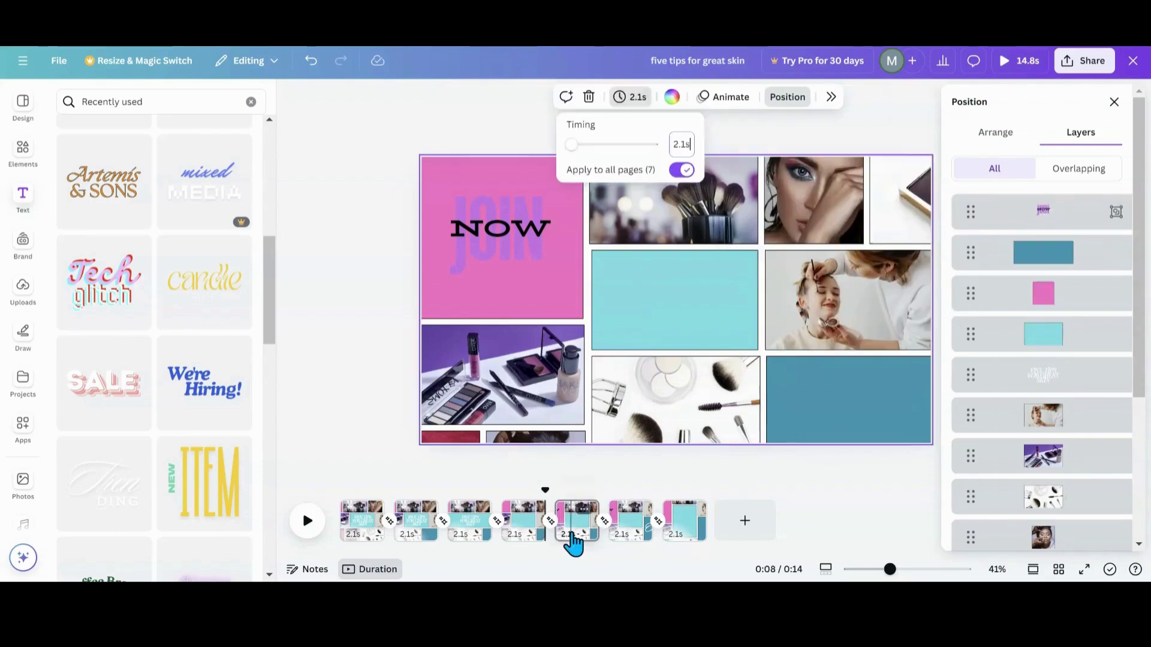
{"action": "left_click", "coordinate": [833, 443]}
{"action": "key", "text": "ctrl+v"}
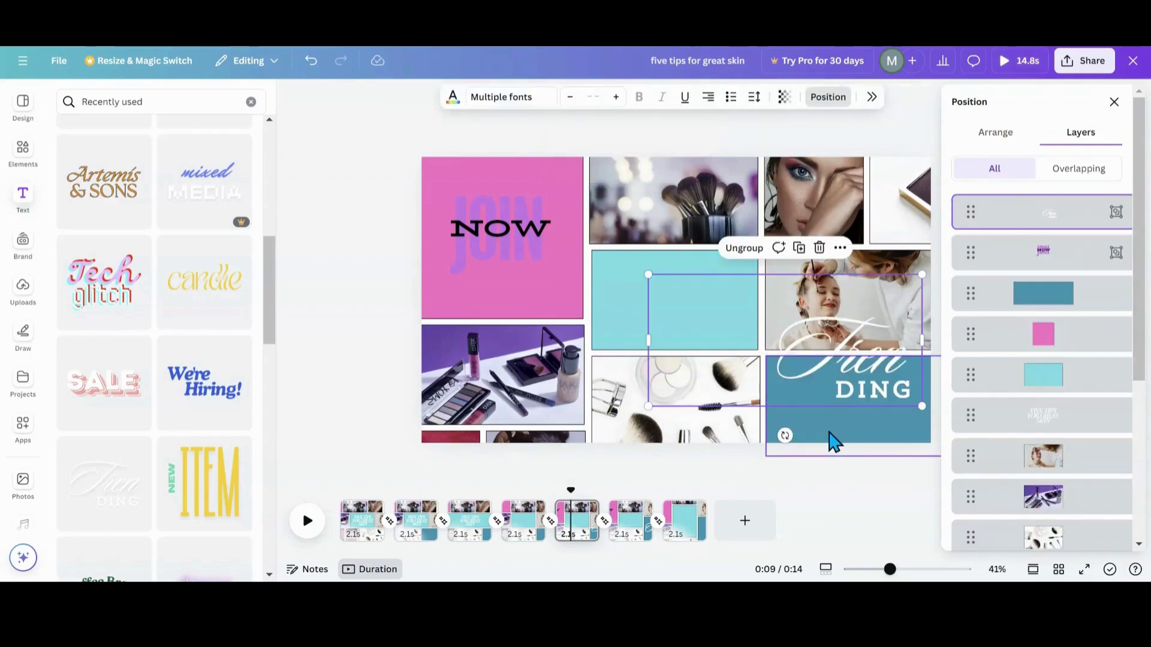
{"action": "left_click_drag", "start_coordinate": [851, 384], "coordinate": [851, 450]}
{"action": "left_click_drag", "start_coordinate": [861, 393], "coordinate": [861, 427]}
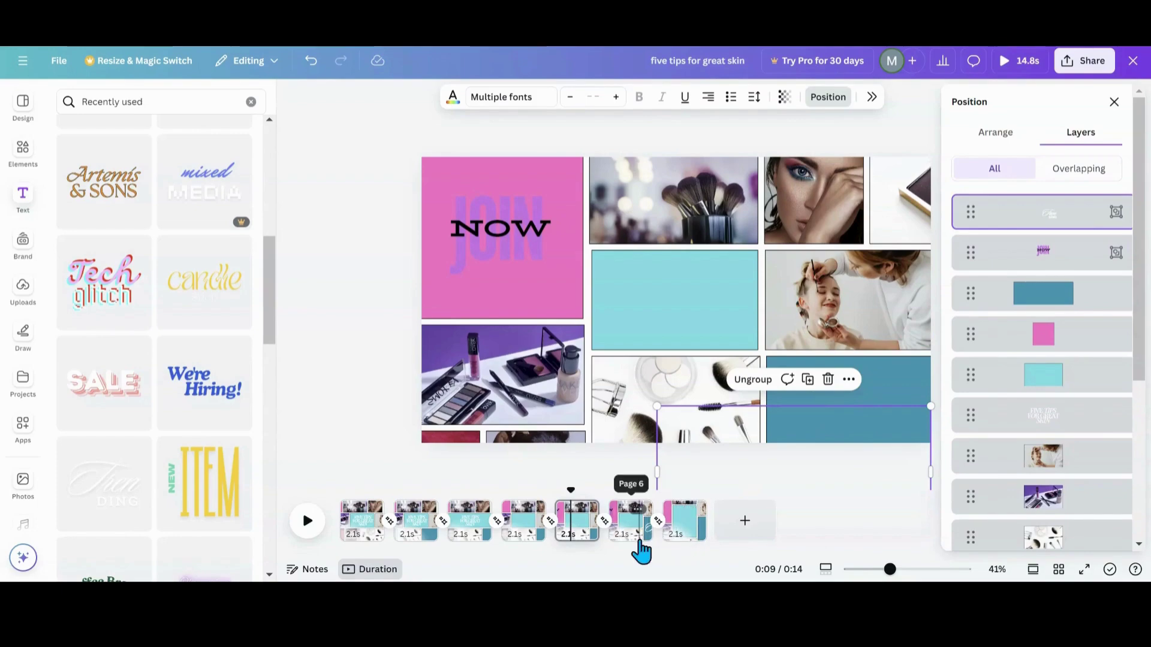
Paste the "Trending" group onto page 7 over the blue rectangle
{"action": "left_click", "coordinate": [674, 539]}
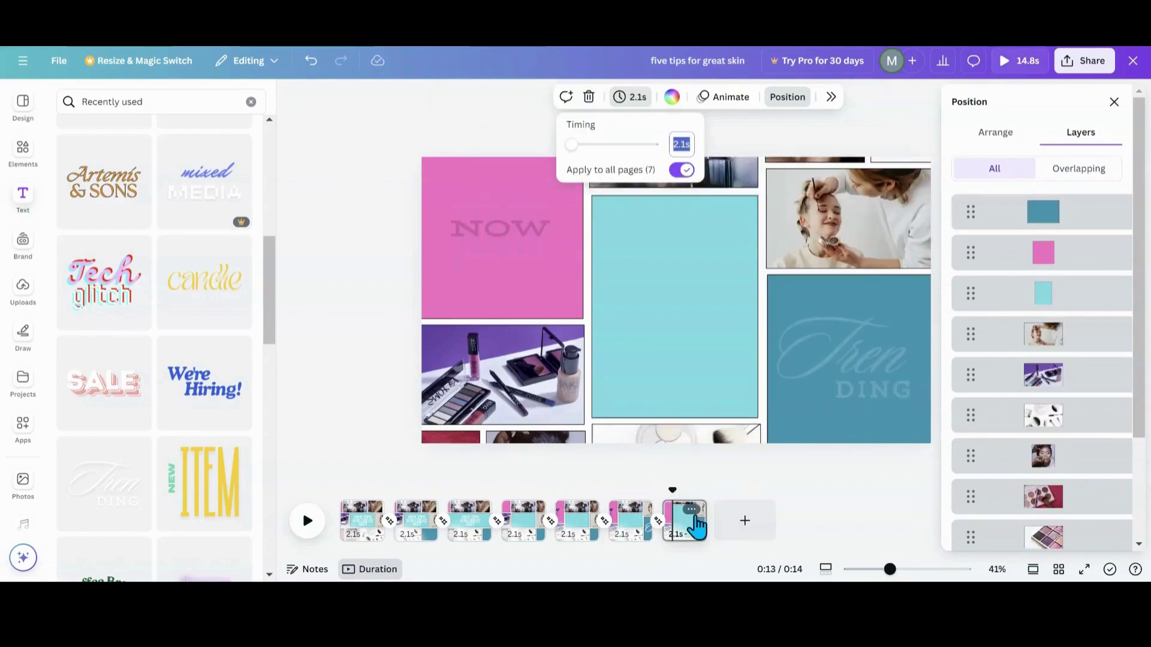
{"action": "left_click", "coordinate": [831, 404]}
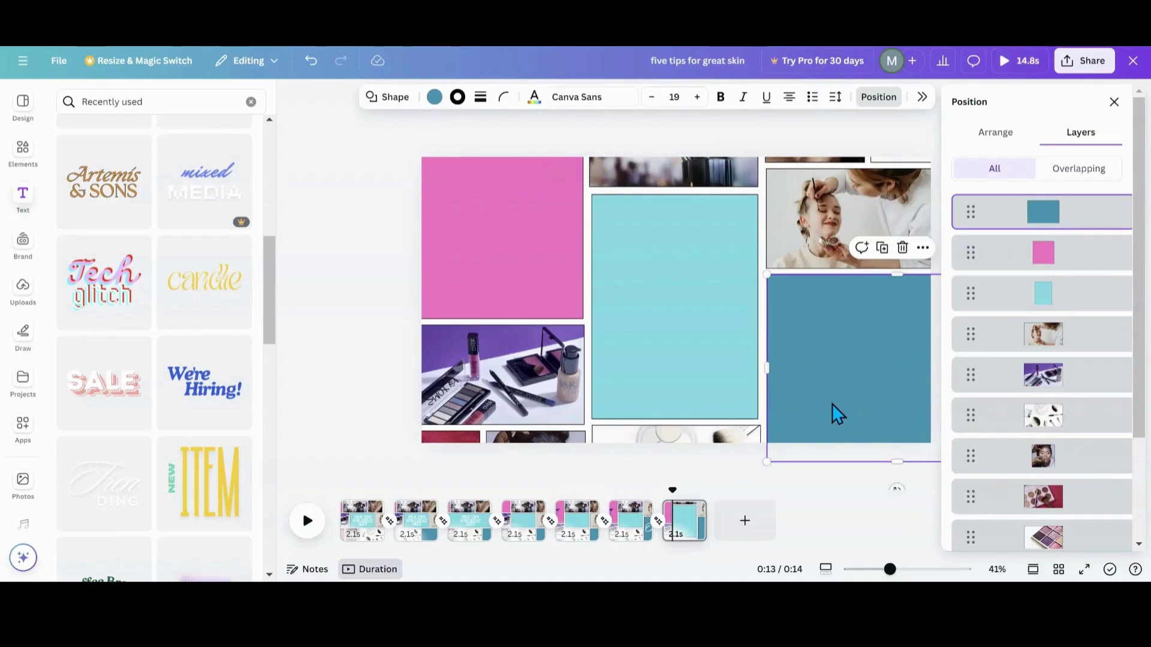
{"action": "key", "text": "ctrl+v"}
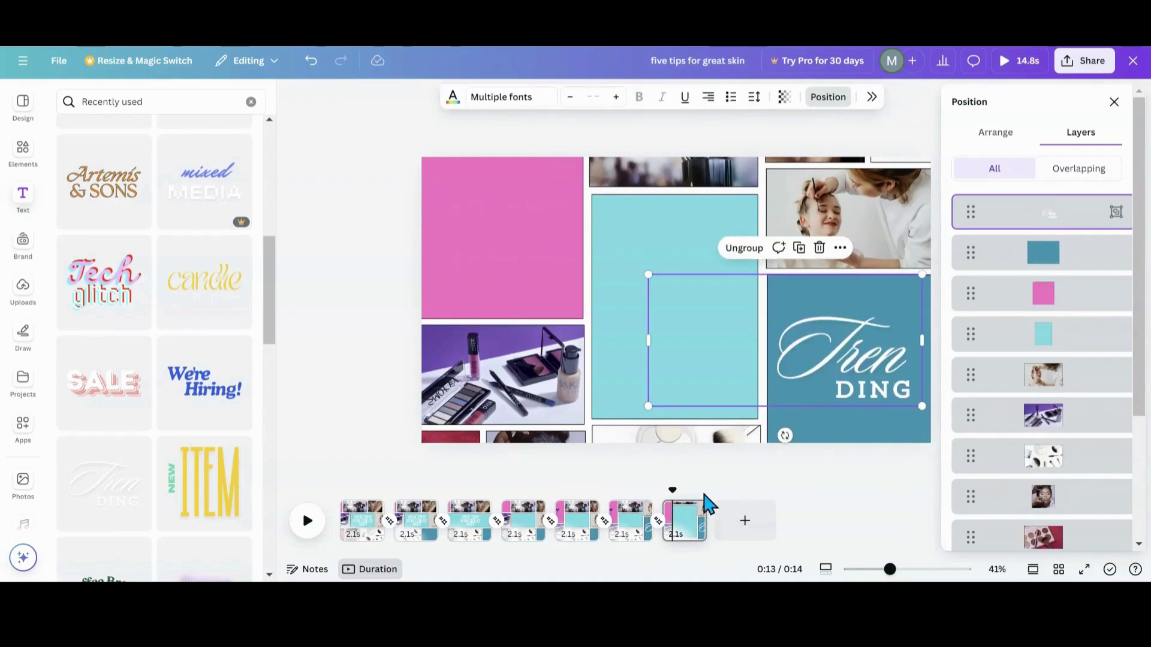
{"action": "left_click", "coordinate": [626, 528]}
{"action": "left_click", "coordinate": [638, 318]}
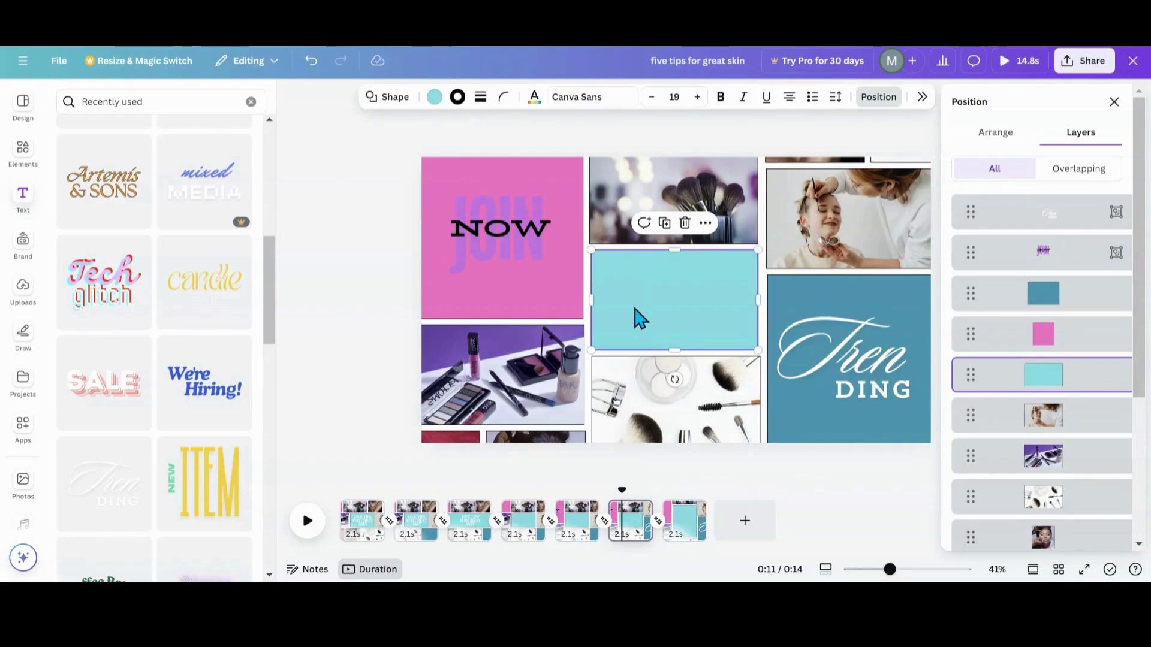
{"action": "scroll", "coordinate": [83, 380], "scroll_direction": "up", "scroll_amount": 3}
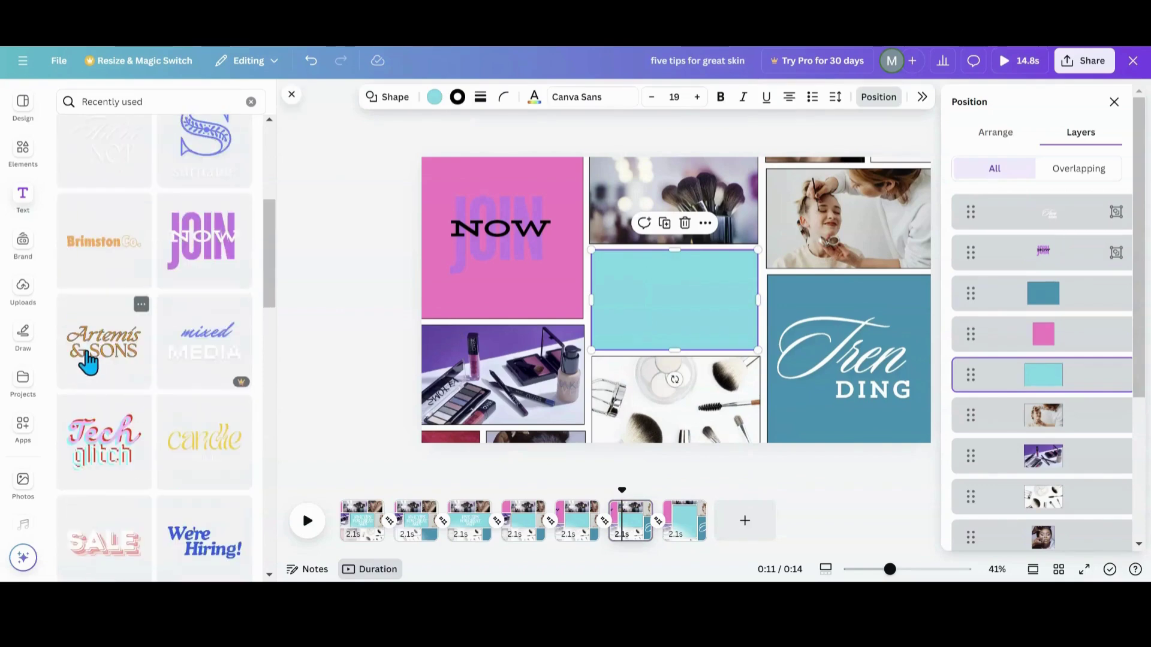
{"action": "left_click", "coordinate": [151, 368]}
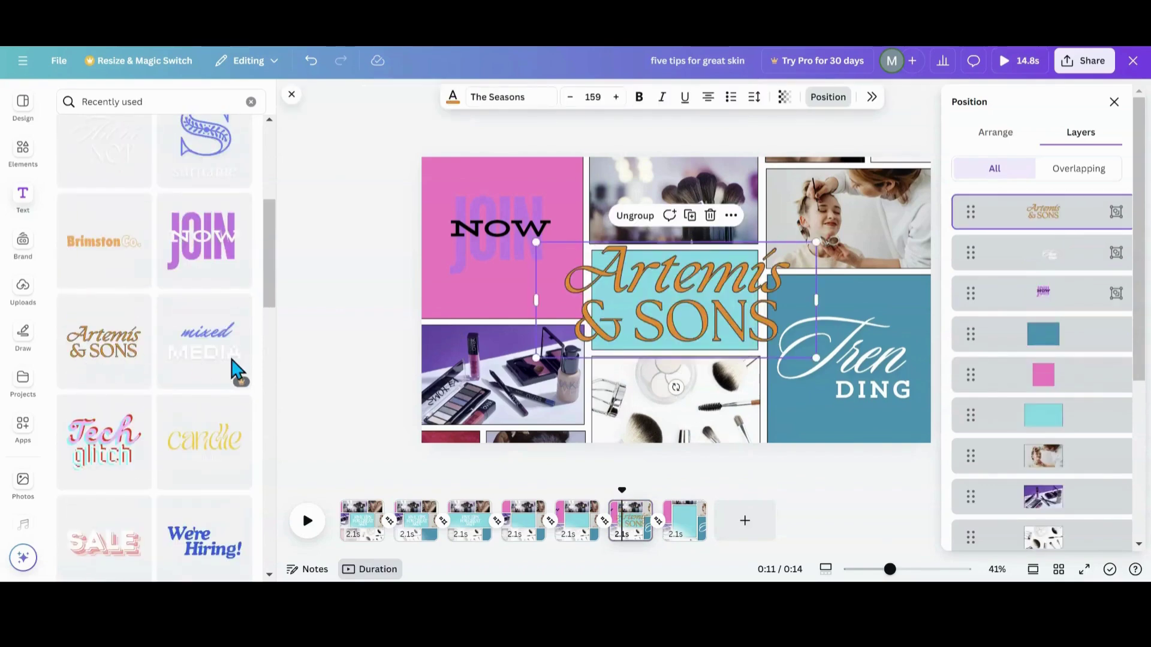
{"action": "left_click", "coordinate": [310, 61]}
{"action": "left_click", "coordinate": [685, 524]}
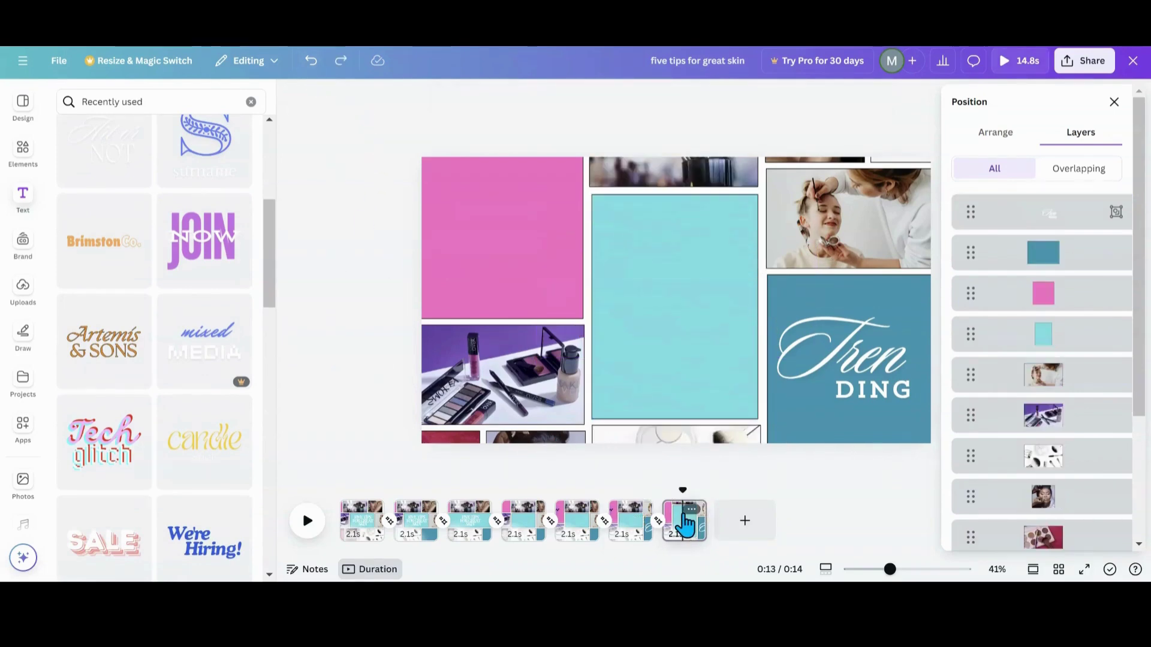
{"action": "left_click", "coordinate": [678, 367]}
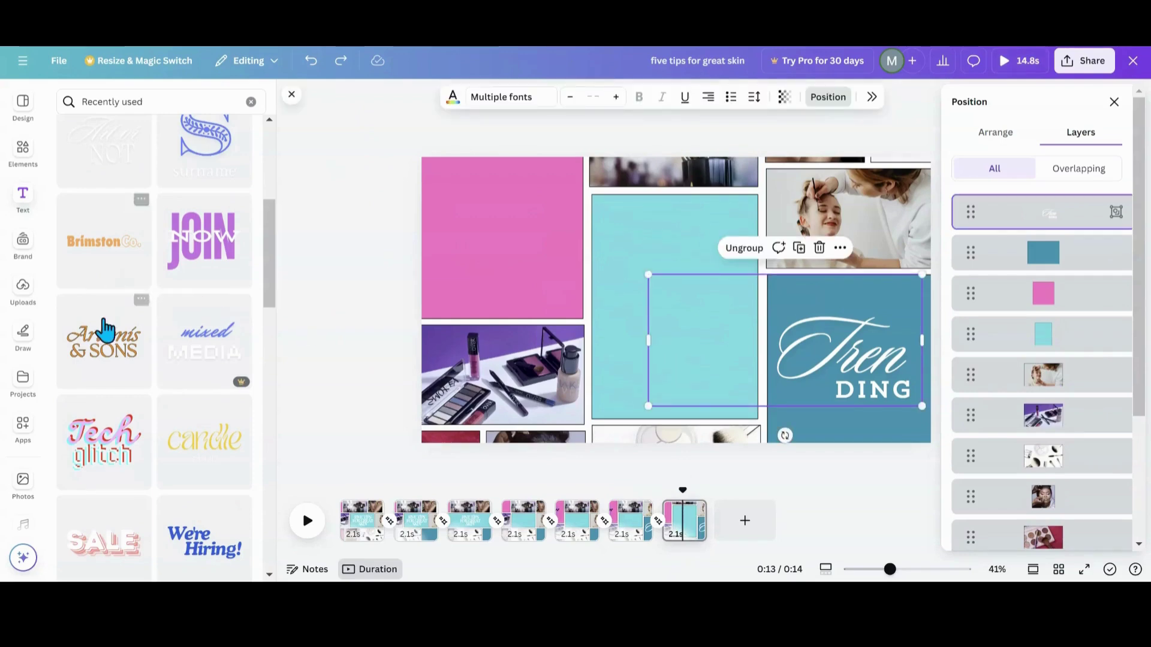
{"action": "left_click", "coordinate": [95, 360]}
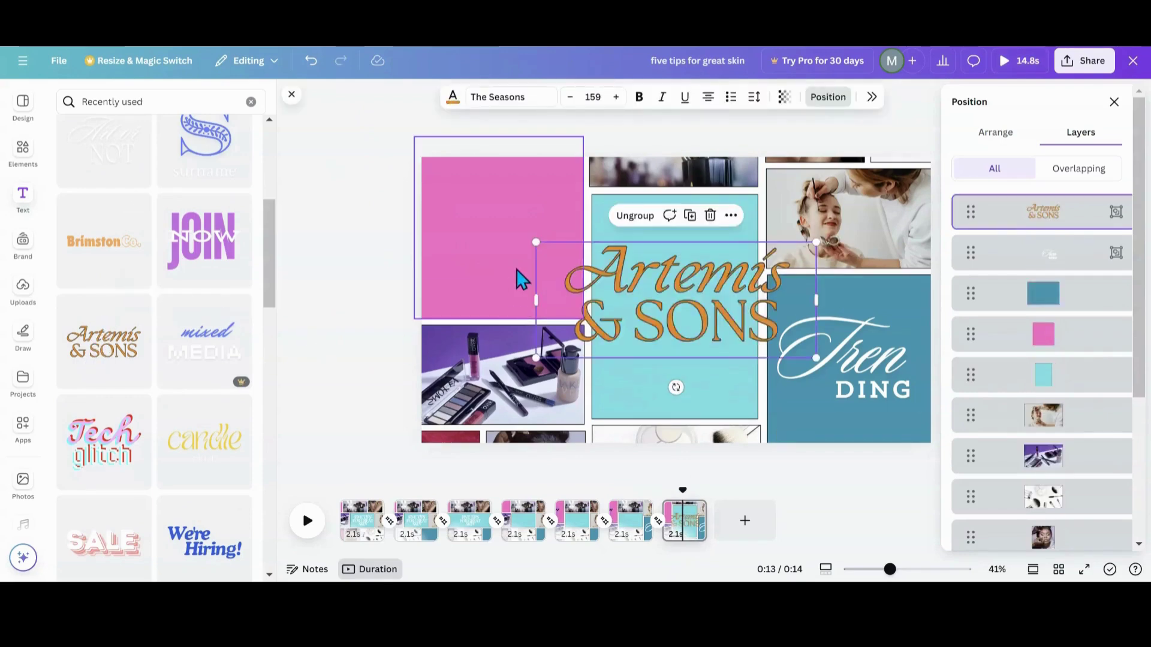
{"action": "left_click_drag", "start_coordinate": [535, 241], "coordinate": [660, 306]}
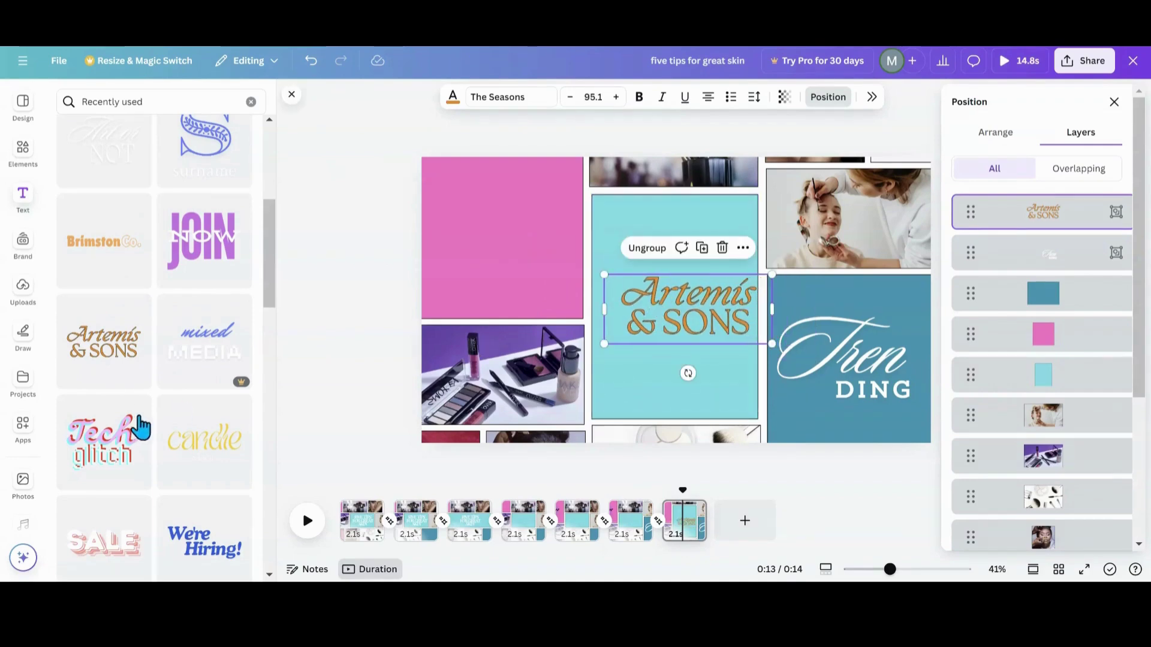
{"action": "scroll", "coordinate": [135, 425], "scroll_direction": "down", "scroll_amount": 10}
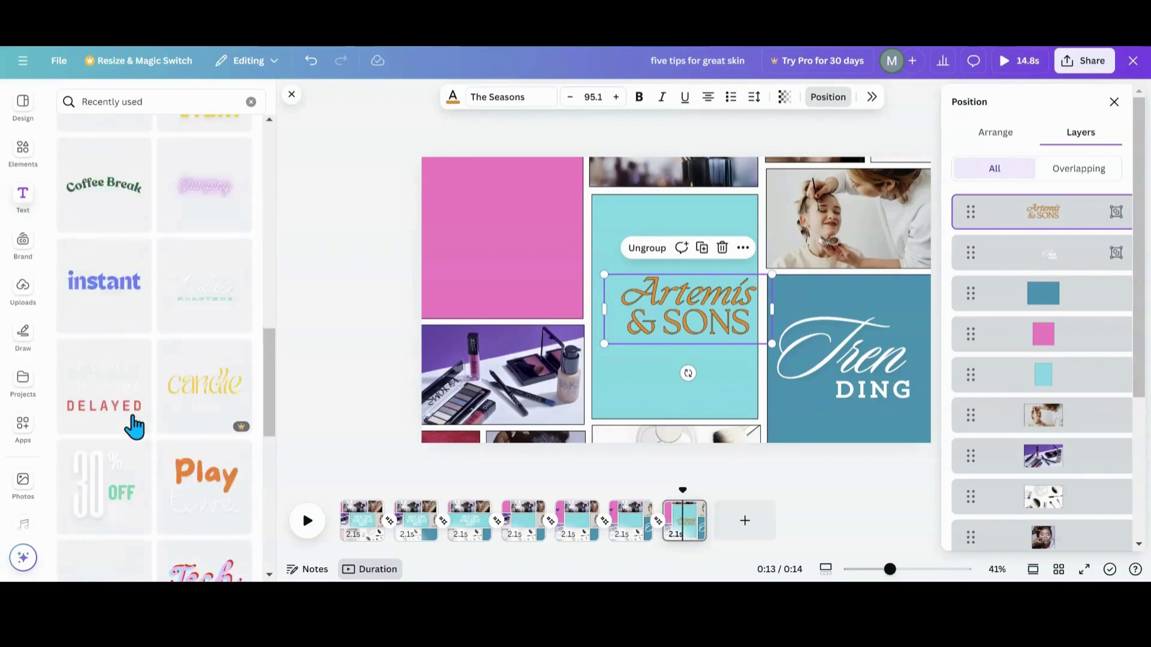
{"action": "scroll", "coordinate": [135, 426], "scroll_direction": "up", "scroll_amount": 4}
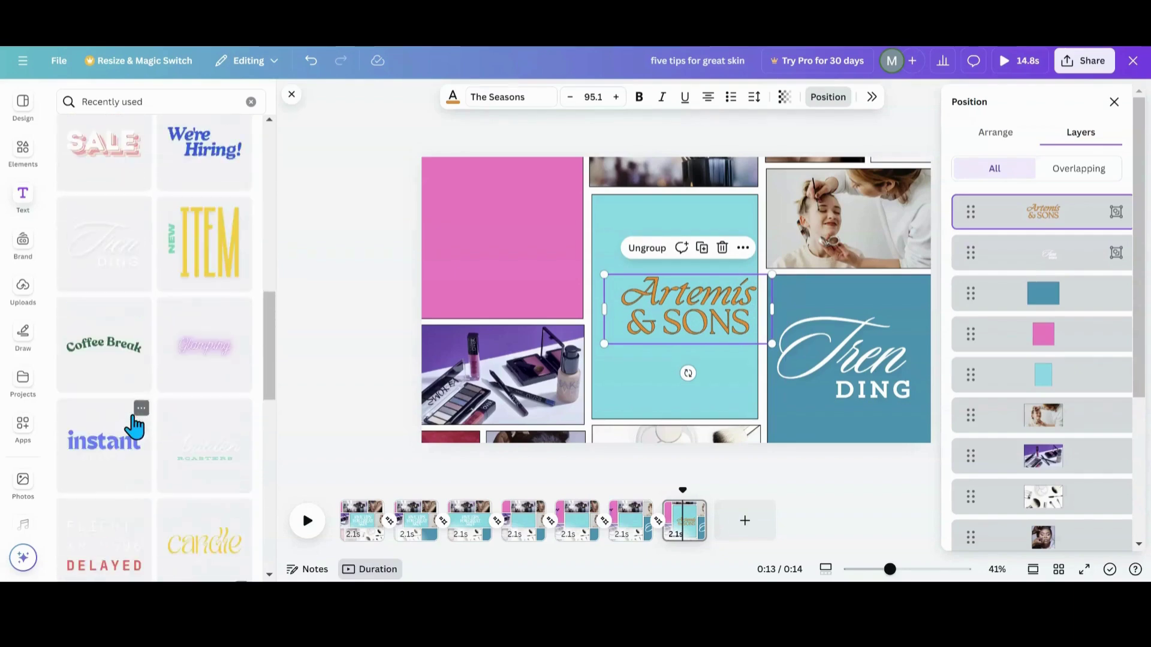
{"action": "left_click", "coordinate": [722, 247]}
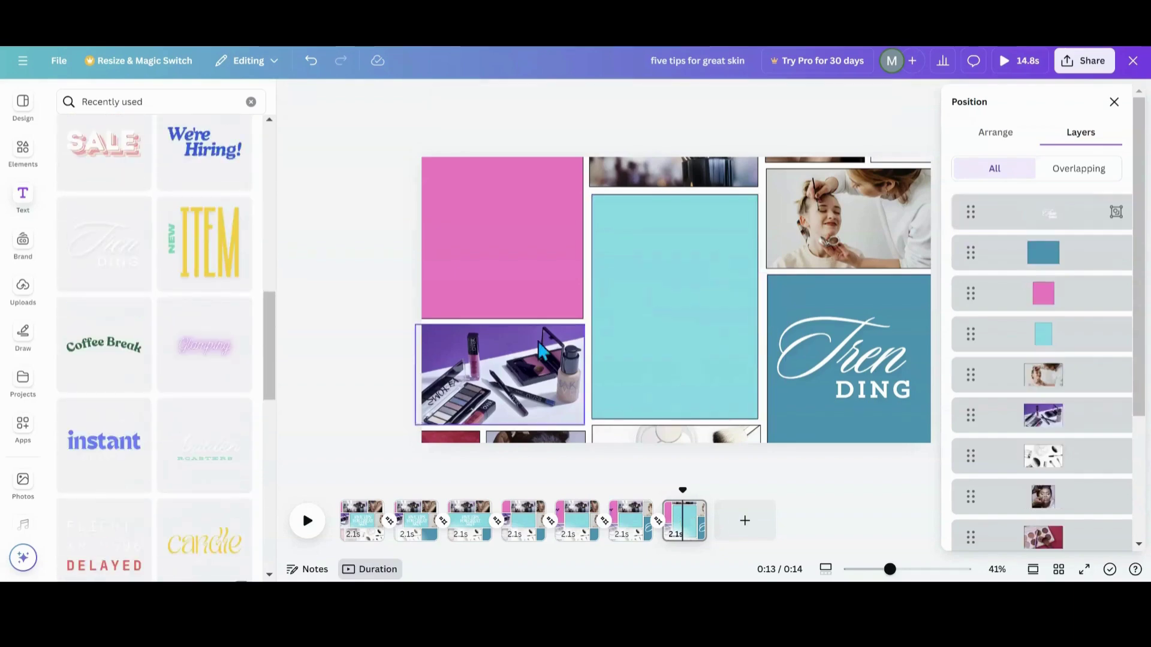
{"action": "left_click", "coordinate": [217, 264]}
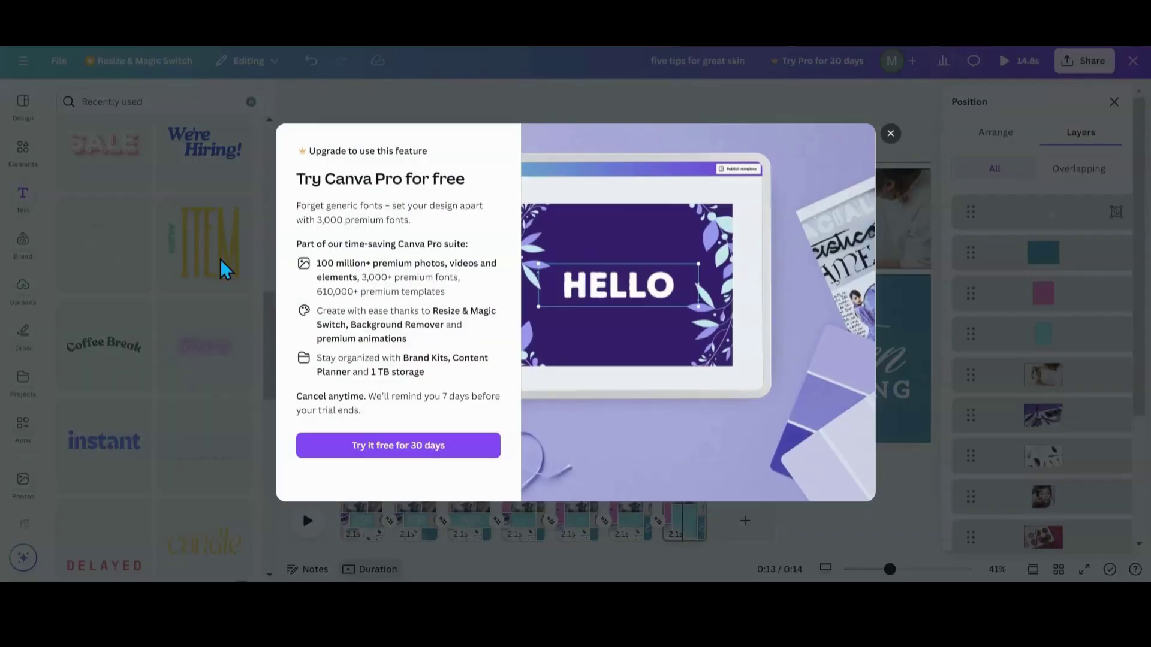
{"action": "left_click", "coordinate": [891, 134]}
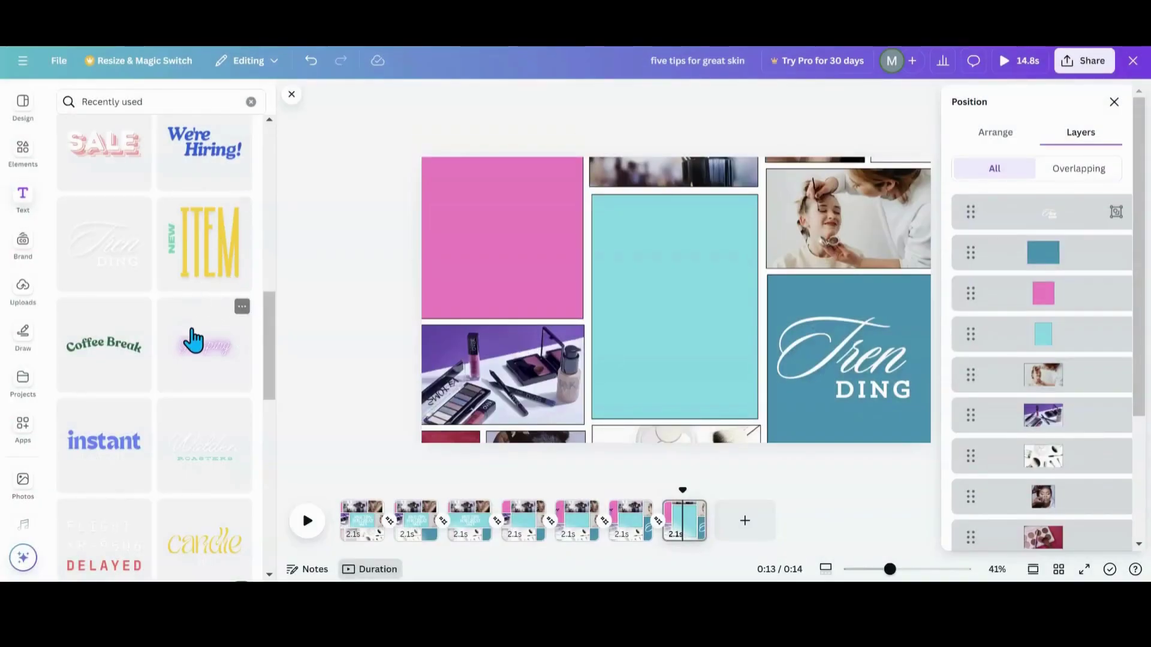
Add the "30% OFF ON ALL PRODUCTS" text combination to page 7, scaled down to fit inside the turquoise rectangle
{"action": "scroll", "coordinate": [194, 336], "scroll_direction": "down", "scroll_amount": 1}
{"action": "scroll", "coordinate": [193, 335], "scroll_direction": "down", "scroll_amount": 3}
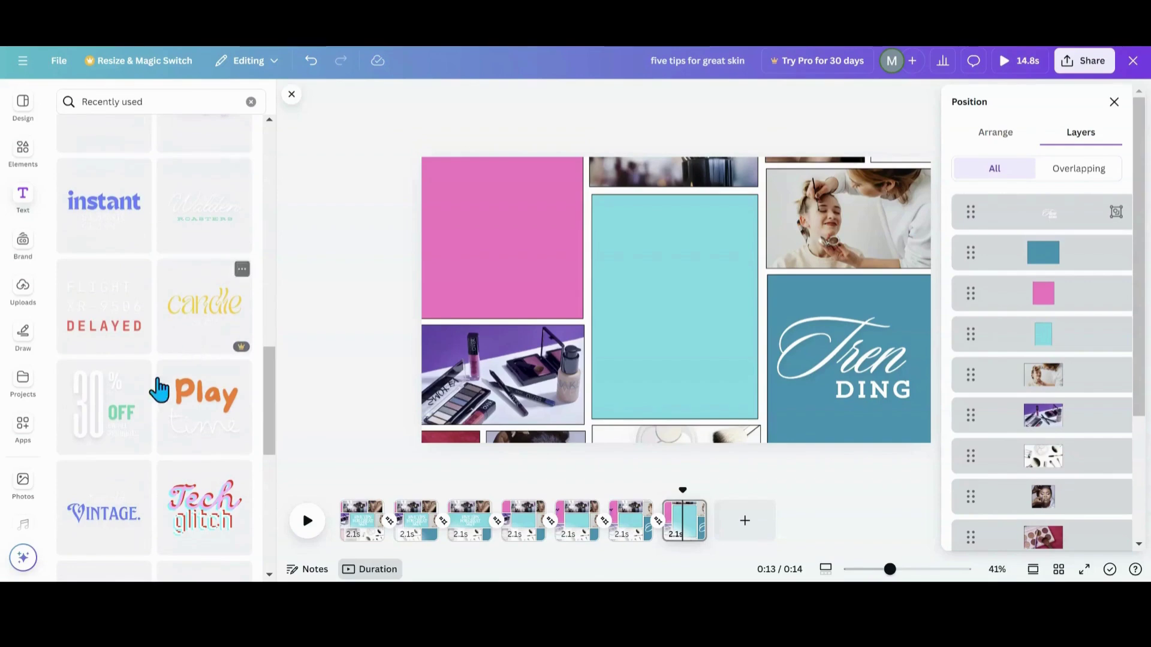
{"action": "left_click", "coordinate": [134, 410]}
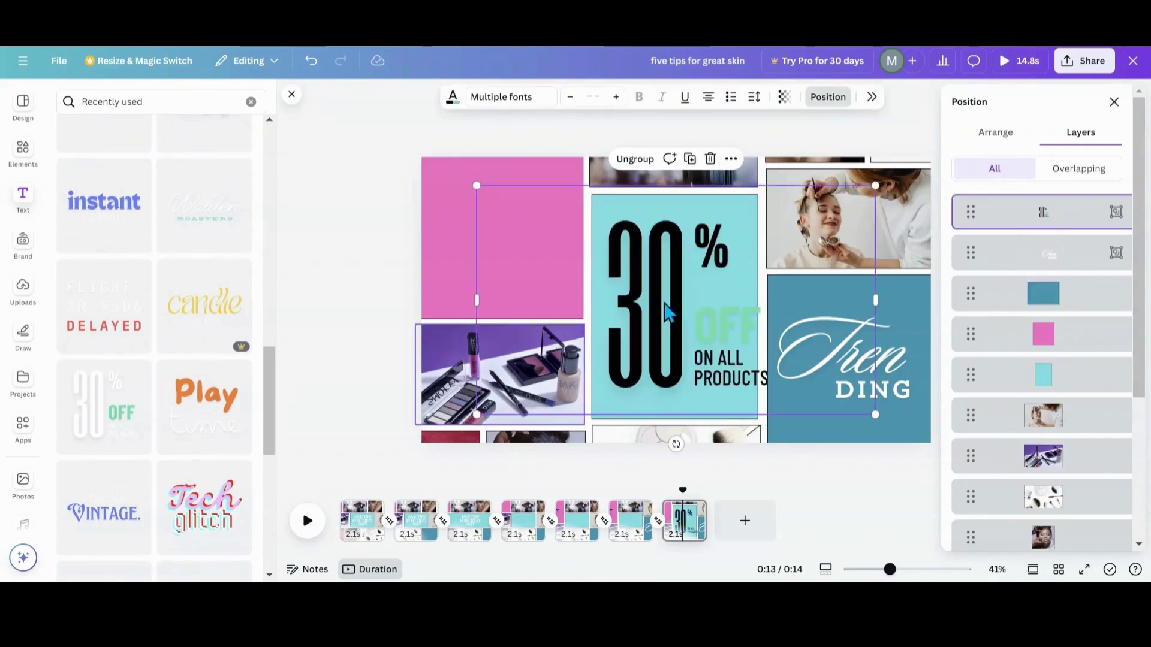
{"action": "left_click_drag", "start_coordinate": [875, 185], "coordinate": [785, 237]}
{"action": "left_click_drag", "start_coordinate": [655, 339], "coordinate": [682, 332]}
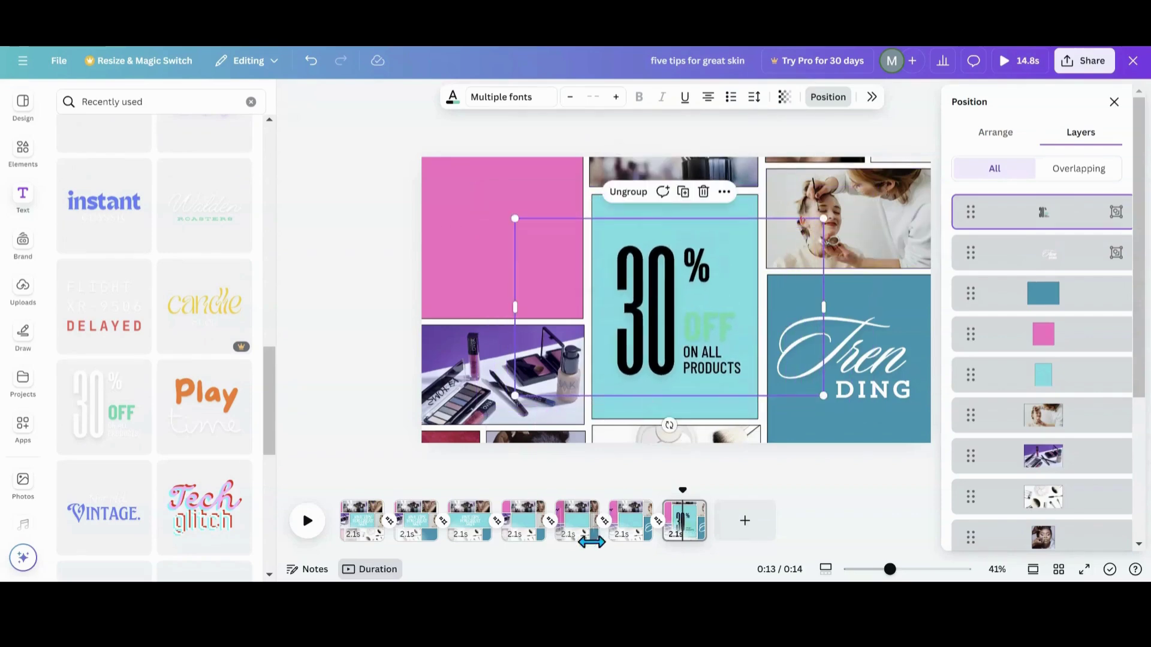
Copy the "JOIN NOW" group from page 6 and paste it onto page 7 over the pink rectangle
{"action": "left_click", "coordinate": [622, 535]}
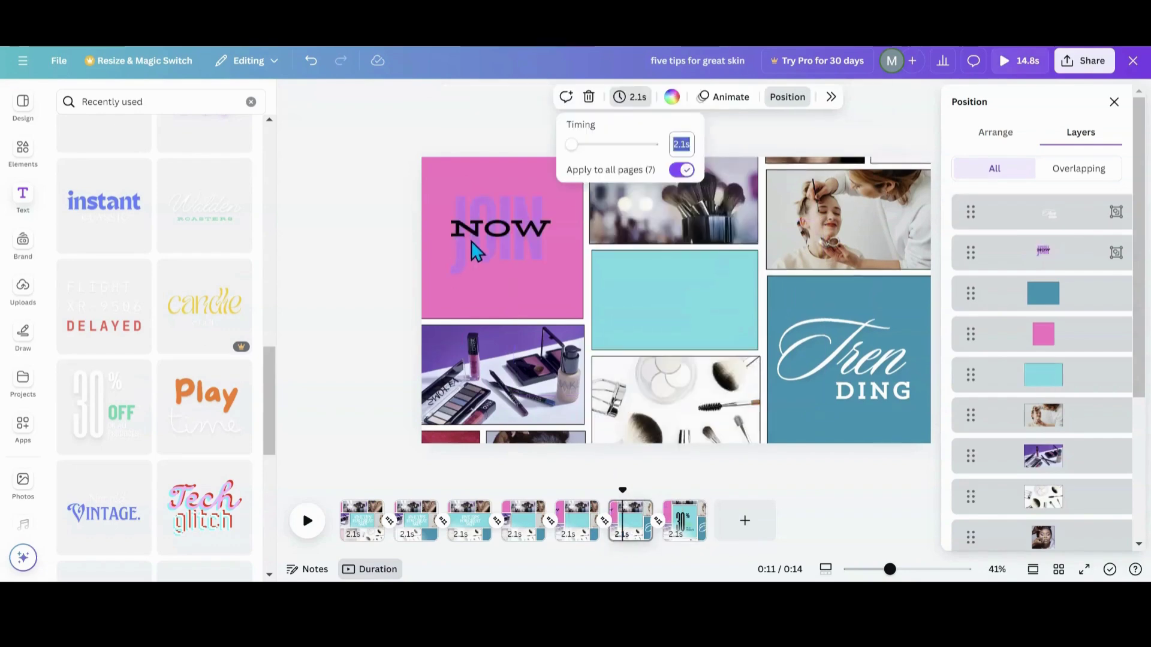
{"action": "left_click", "coordinate": [1034, 271]}
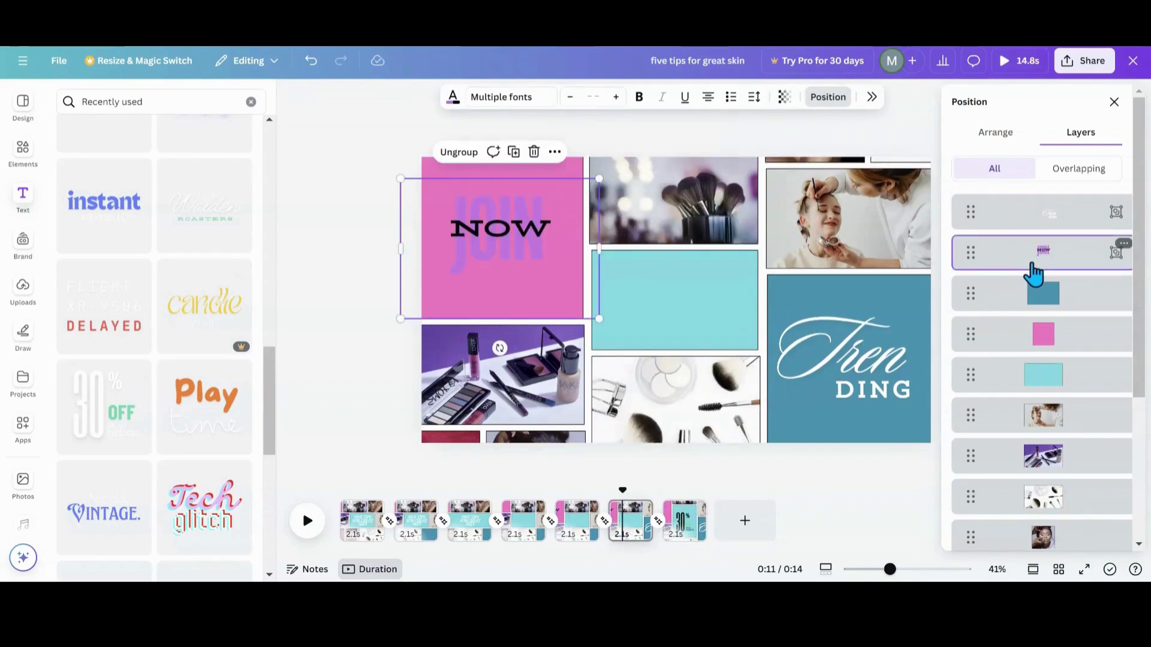
{"action": "left_click", "coordinate": [689, 535]}
{"action": "left_click", "coordinate": [524, 282]}
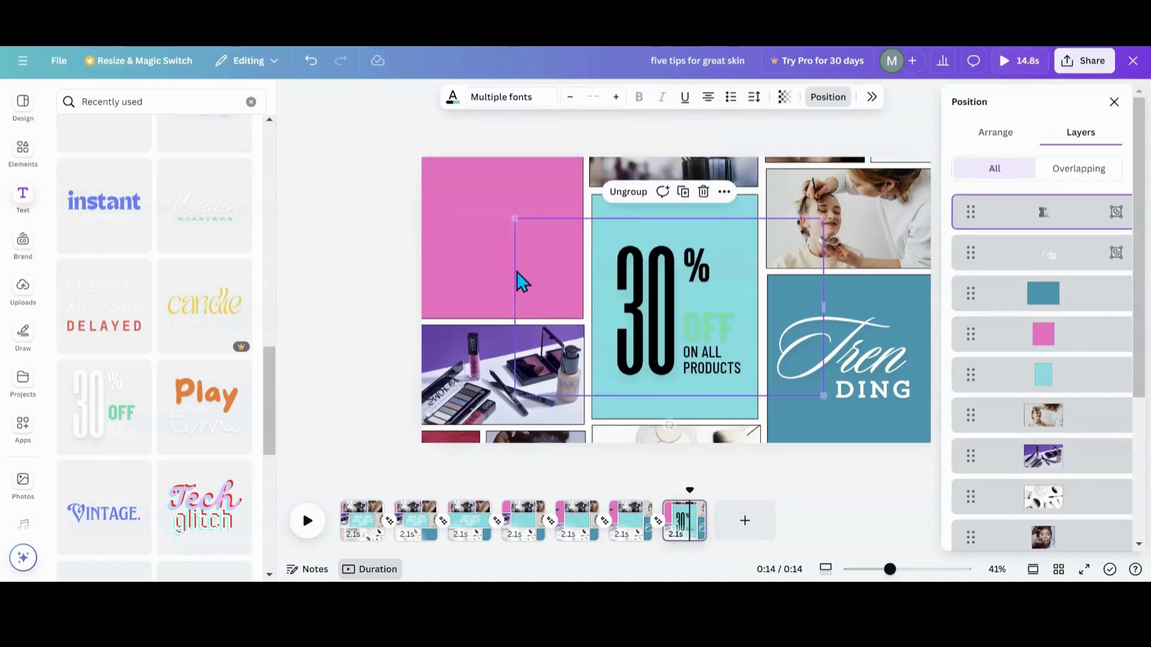
{"action": "left_click", "coordinate": [477, 266]}
{"action": "key", "text": "ctrl+v"}
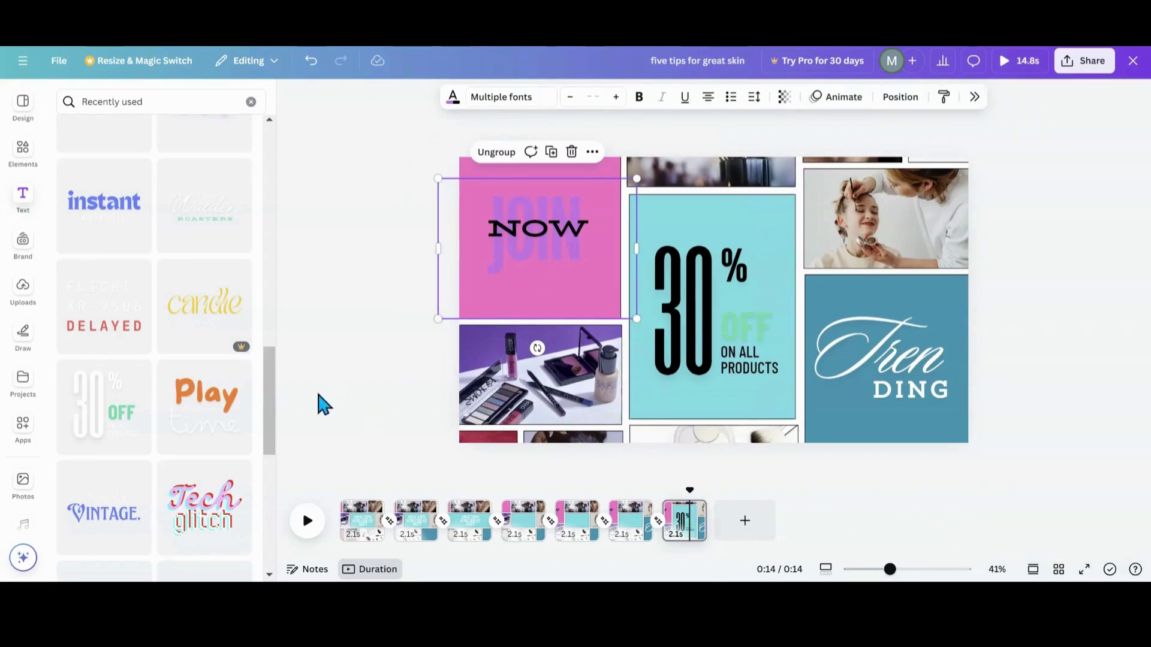
Enlarge the canvas view to 53% and play the whole video from page 1
{"action": "left_click", "coordinate": [343, 535]}
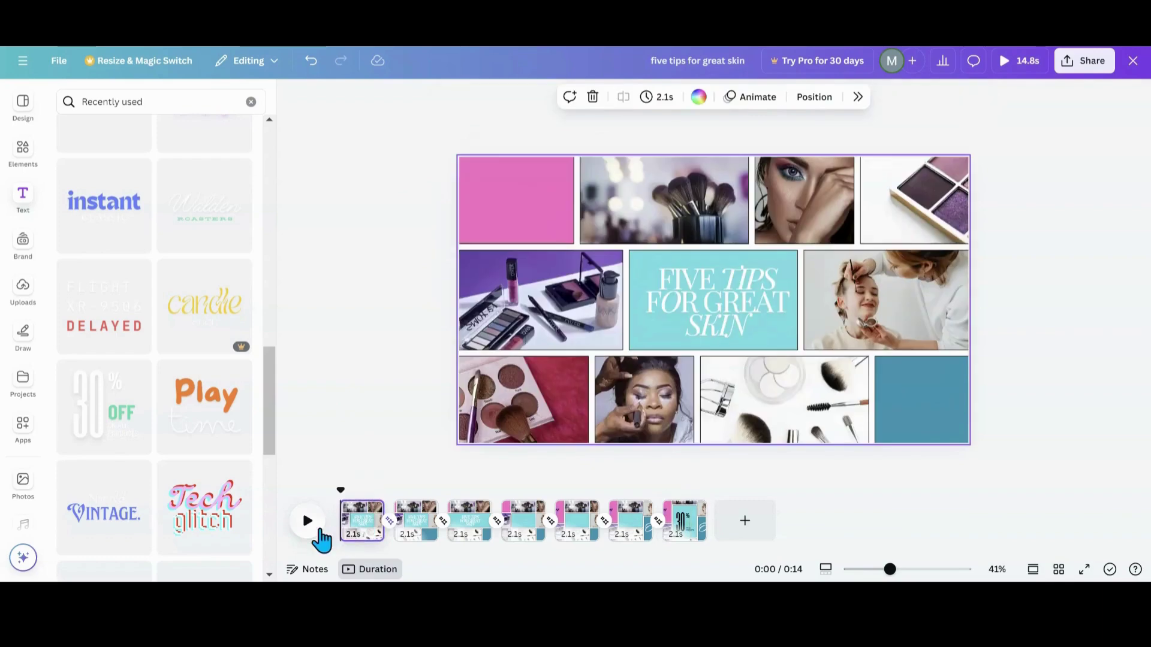
{"action": "left_click", "coordinate": [310, 529]}
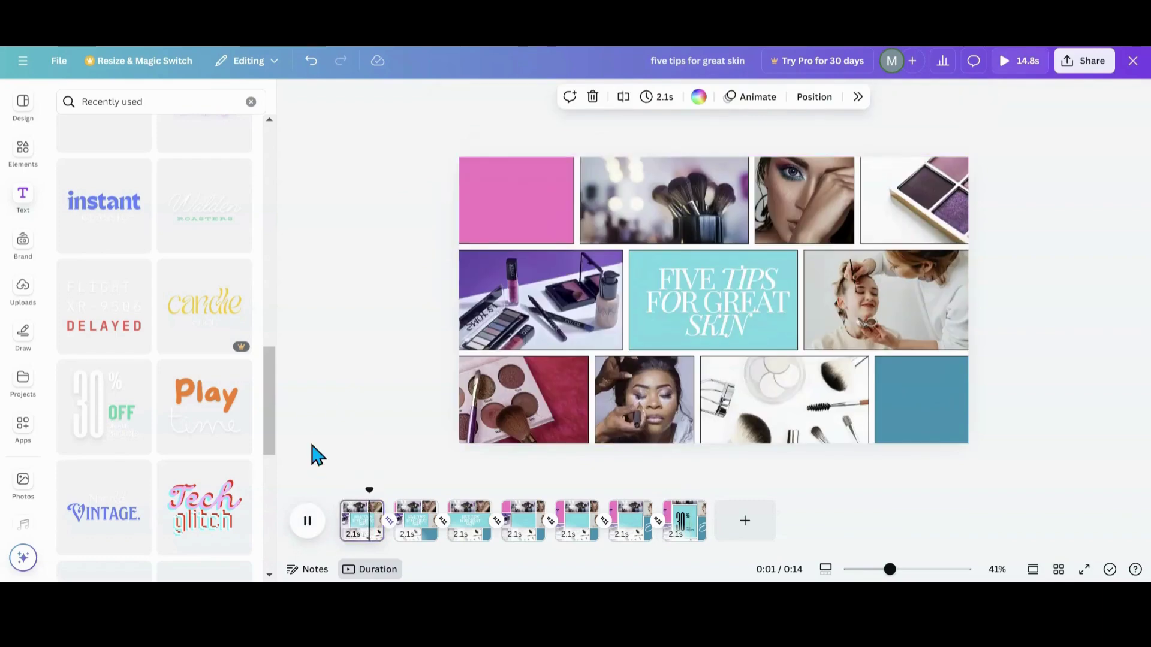
{"action": "left_click", "coordinate": [303, 300]}
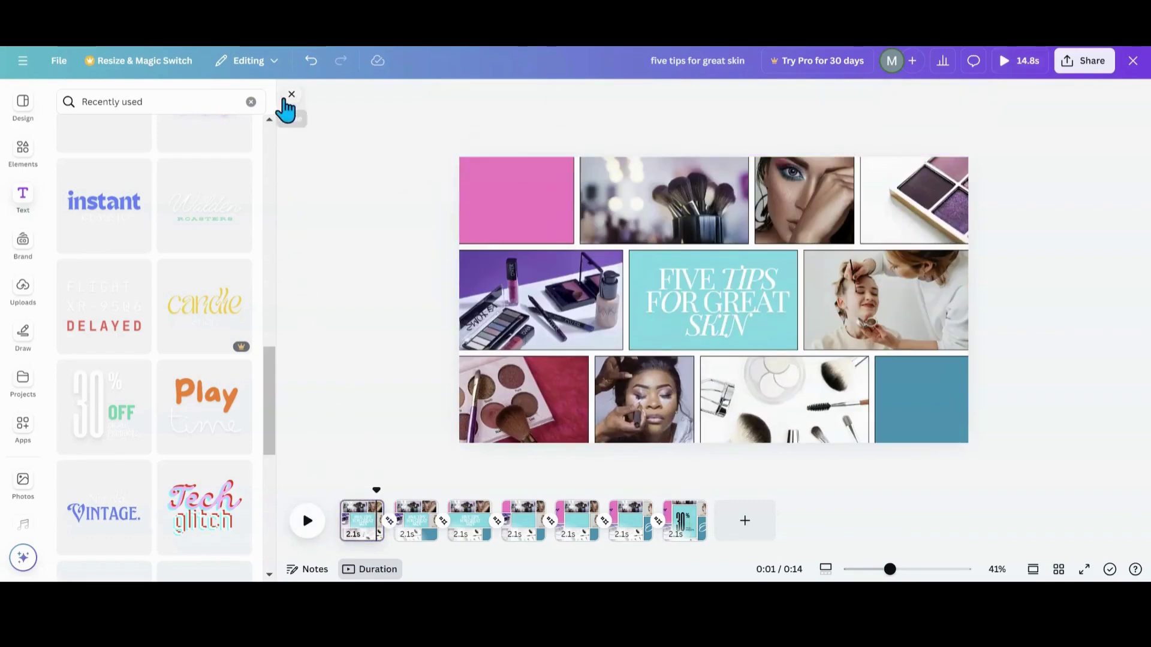
{"action": "left_click", "coordinate": [289, 97]}
{"action": "left_click_drag", "start_coordinate": [889, 577], "coordinate": [899, 577]}
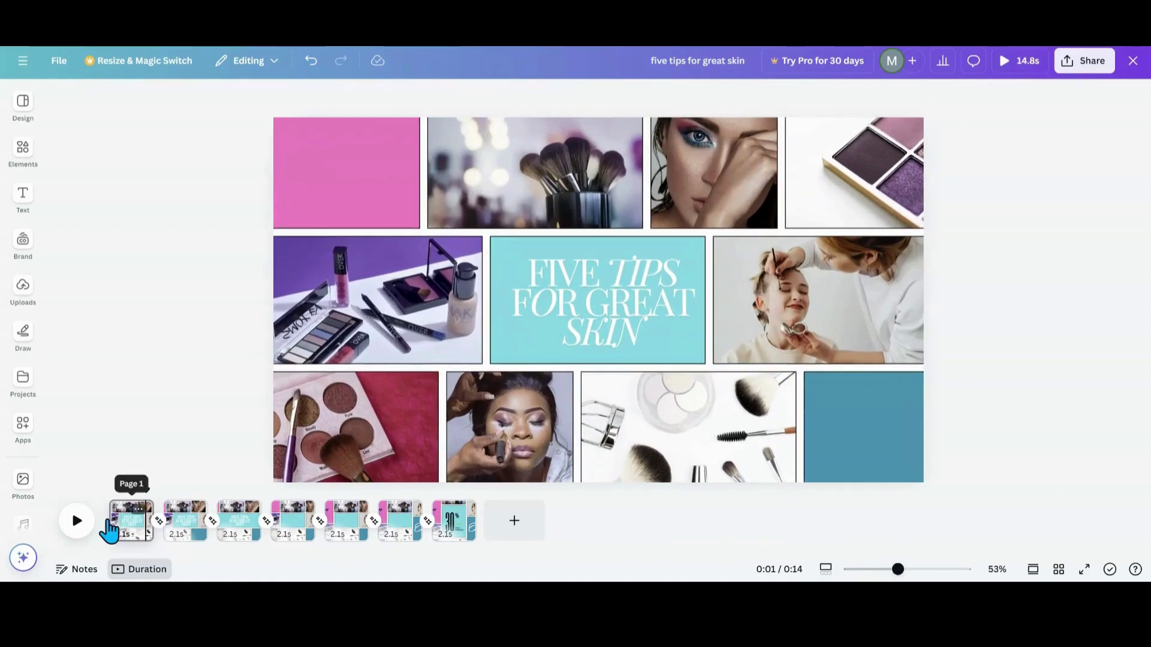
{"action": "left_click", "coordinate": [113, 523]}
{"action": "left_click", "coordinate": [69, 535]}
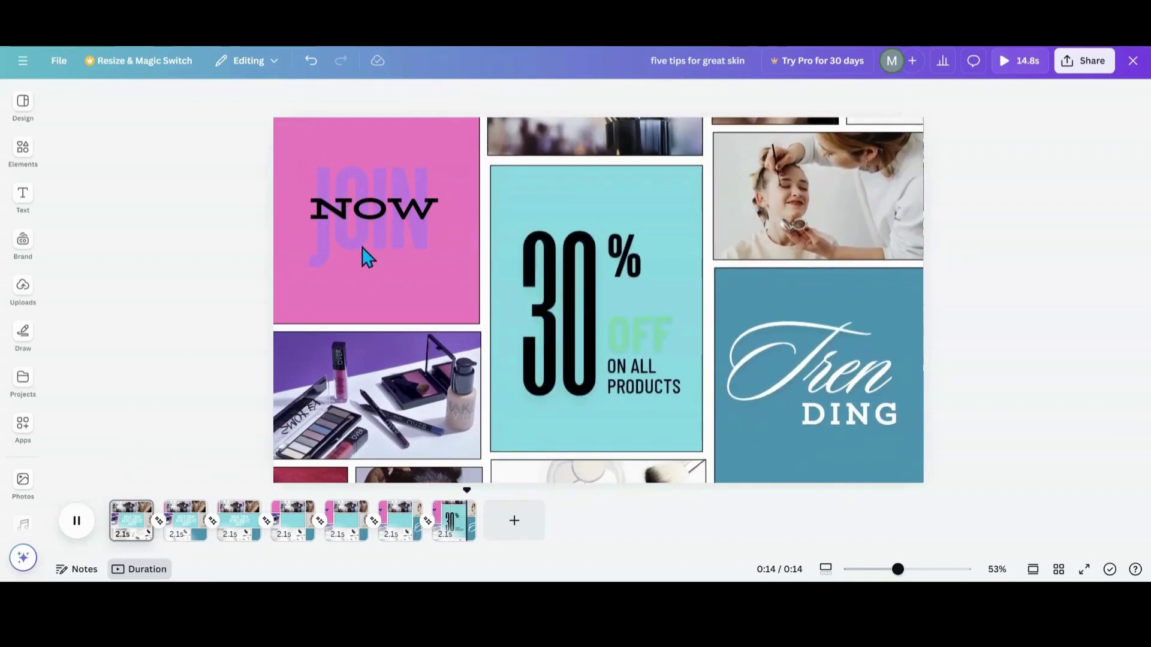
Replace the "JOIN NOW" group on page 4 with a copy of page 5's group, moved straight up until its text is above the page
{"action": "left_click", "coordinate": [337, 536]}
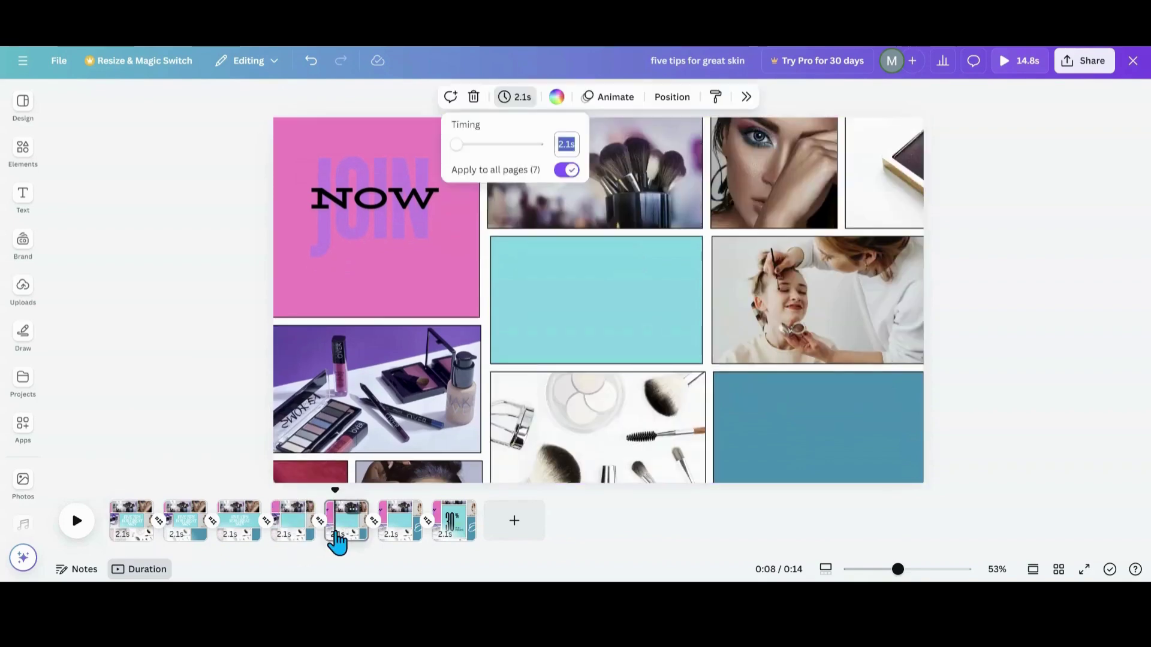
{"action": "left_click", "coordinate": [353, 225]}
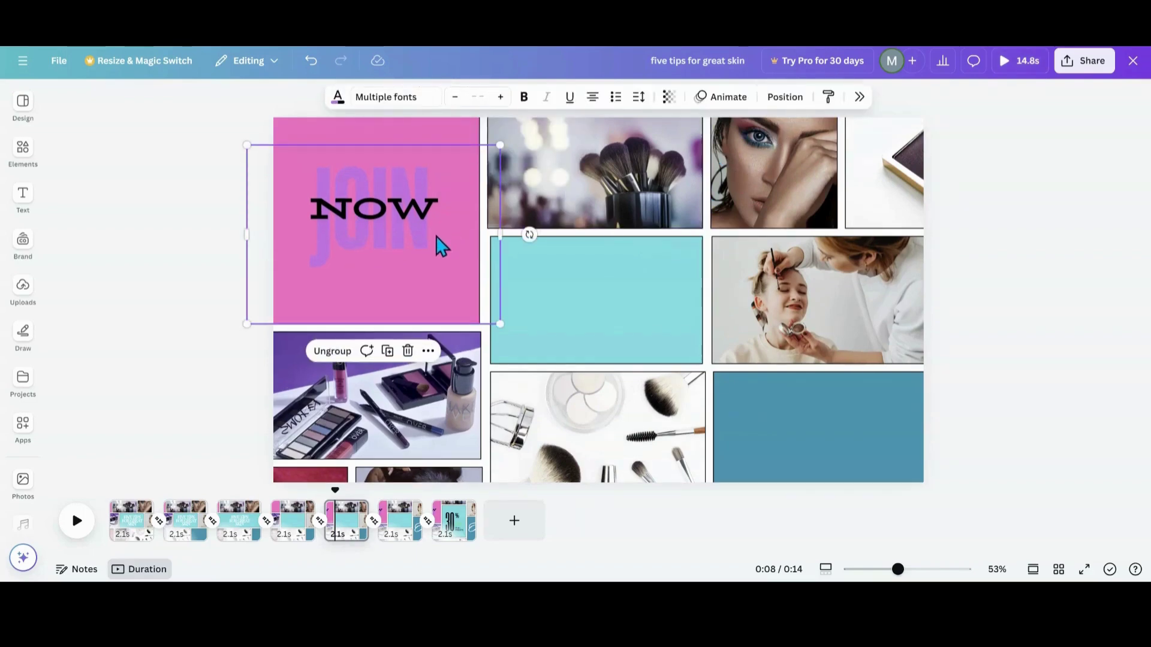
{"action": "left_click", "coordinate": [786, 97]}
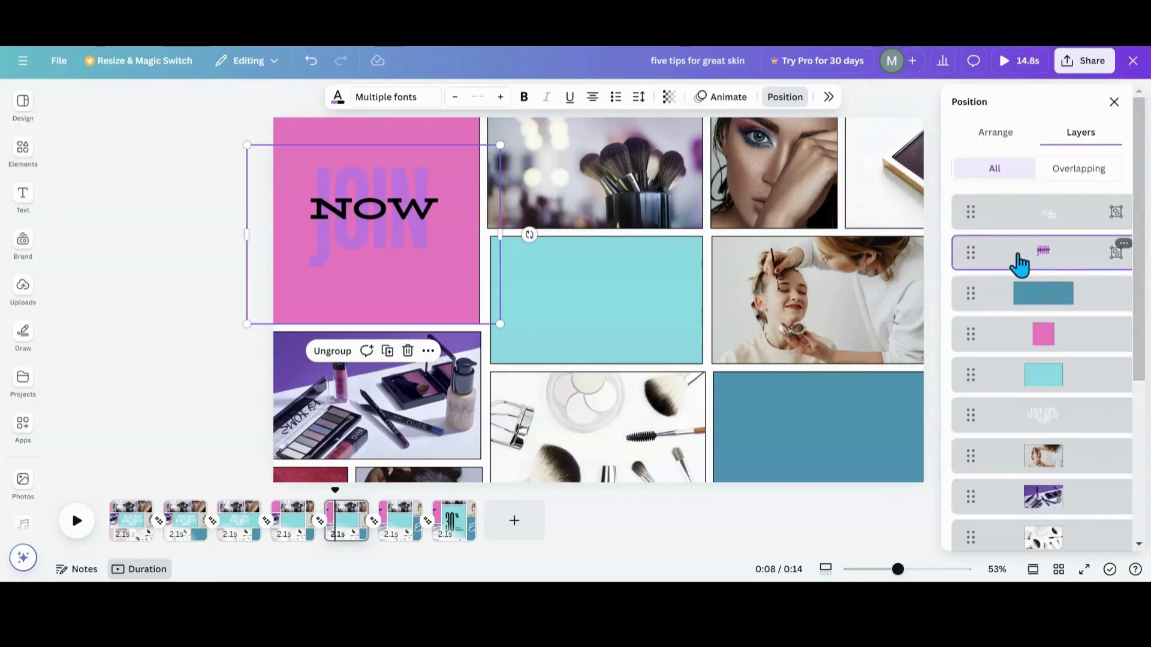
{"action": "left_click", "coordinate": [298, 543]}
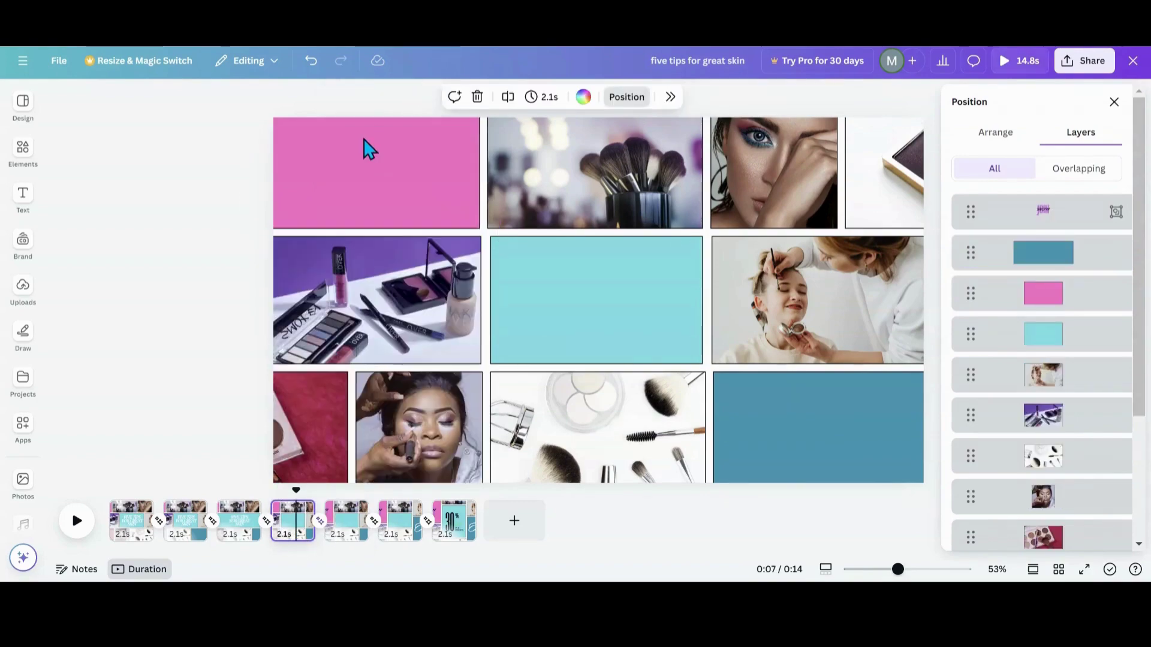
{"action": "left_click", "coordinate": [1079, 211]}
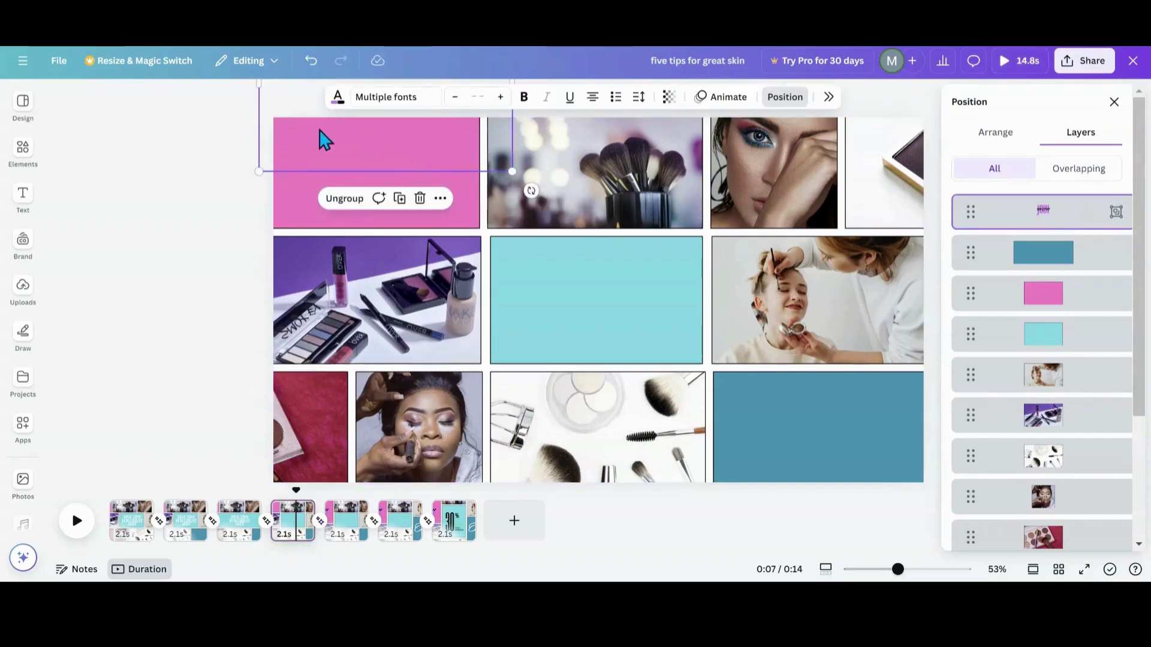
{"action": "left_click", "coordinate": [419, 204]}
{"action": "left_click", "coordinate": [395, 196]}
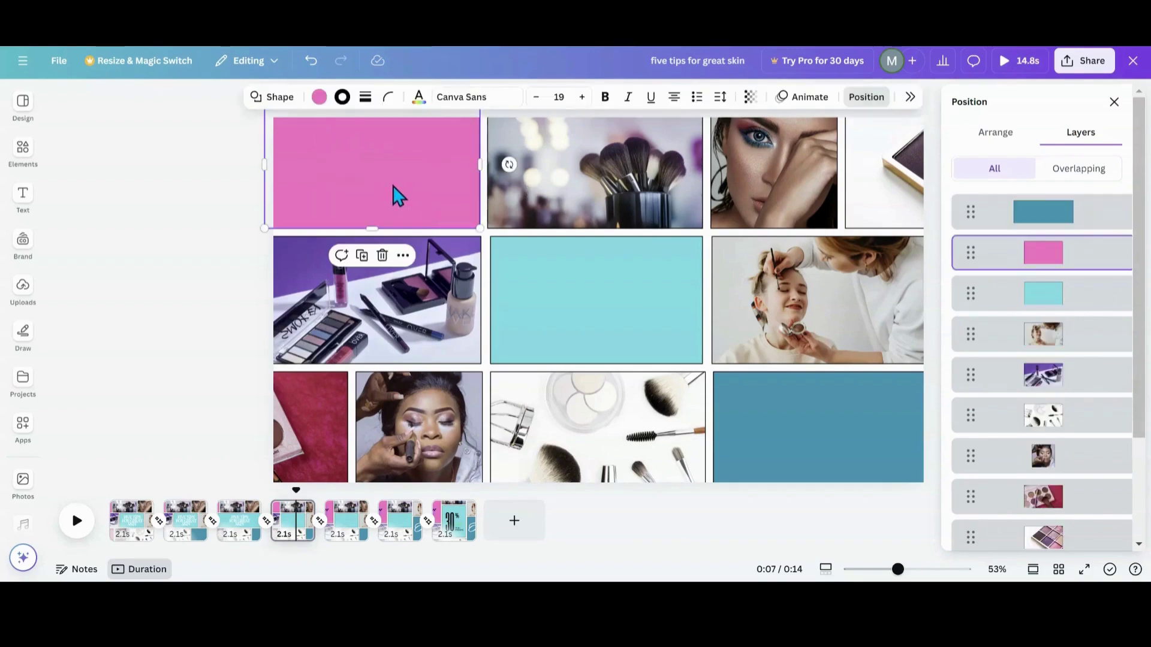
{"action": "key", "text": "ctrl+z"}
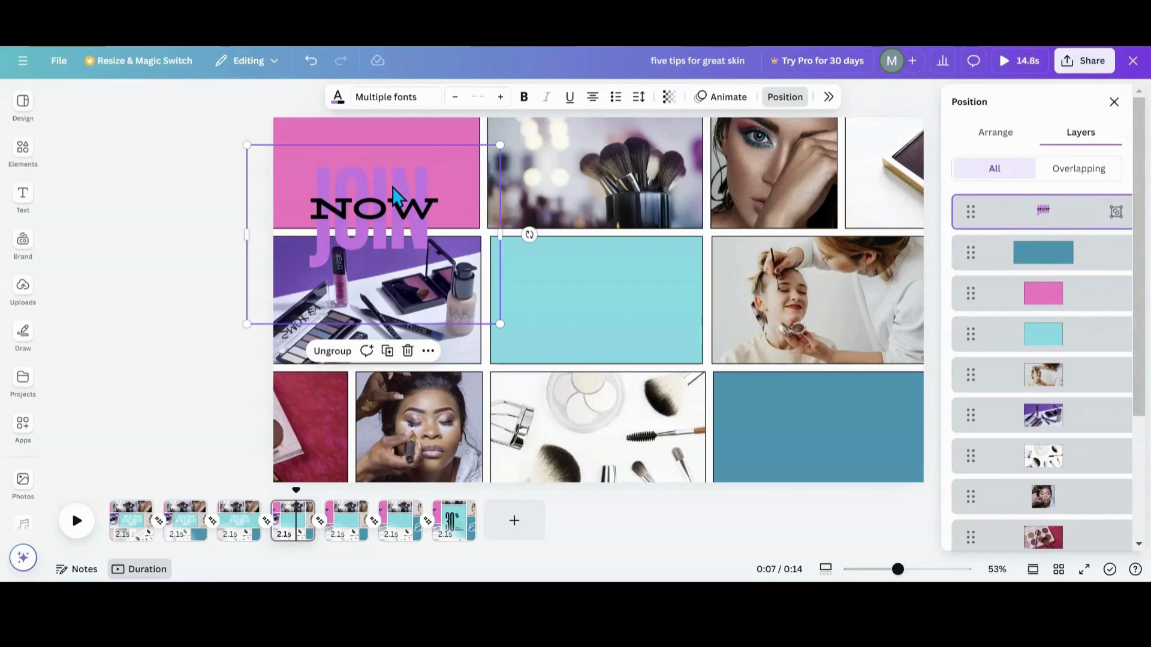
{"action": "left_click_drag", "start_coordinate": [380, 221], "coordinate": [383, 153]}
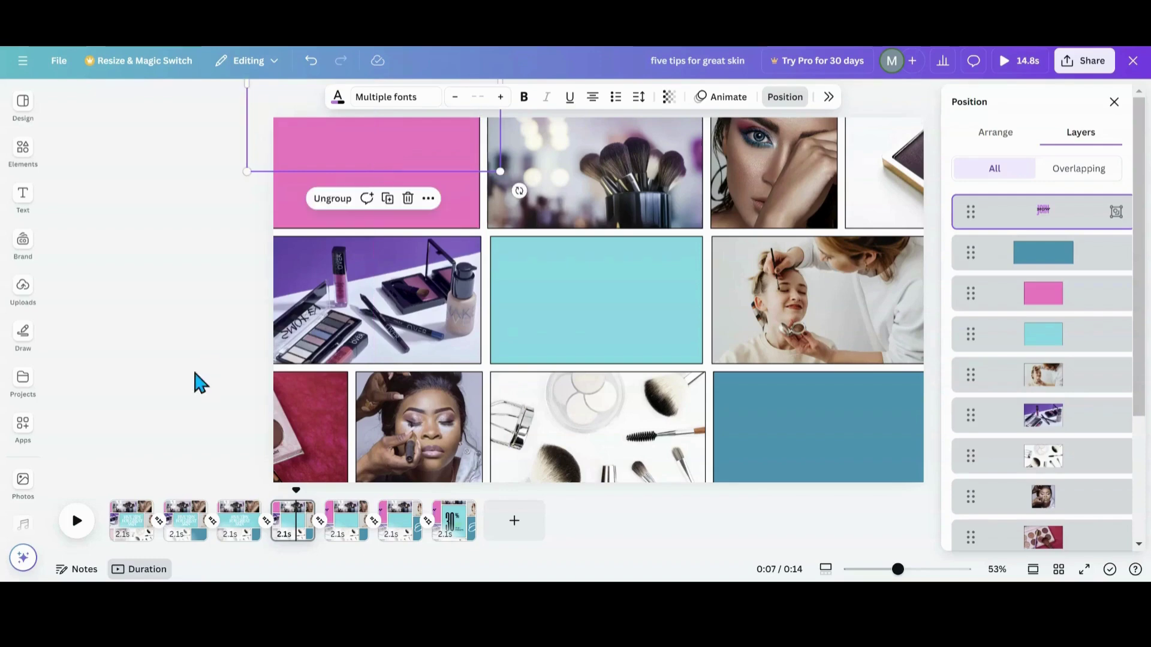
Preview the "JOIN NOW" animation from page 4 and replay the video from page 1
{"action": "left_click", "coordinate": [287, 536]}
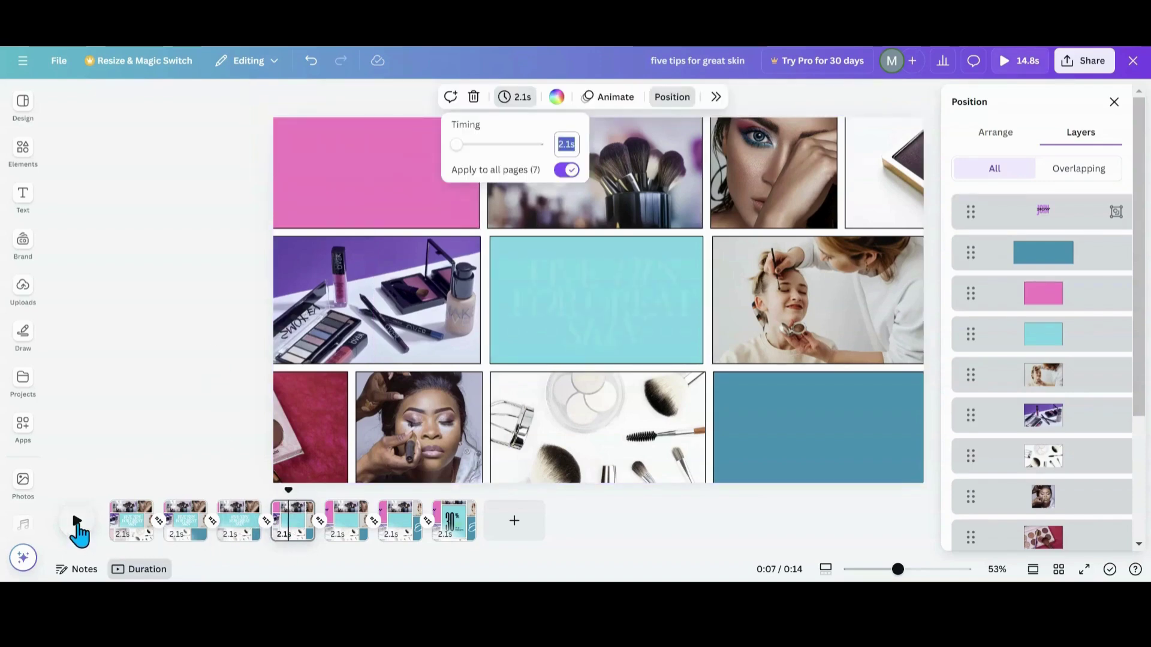
{"action": "left_click", "coordinate": [76, 523]}
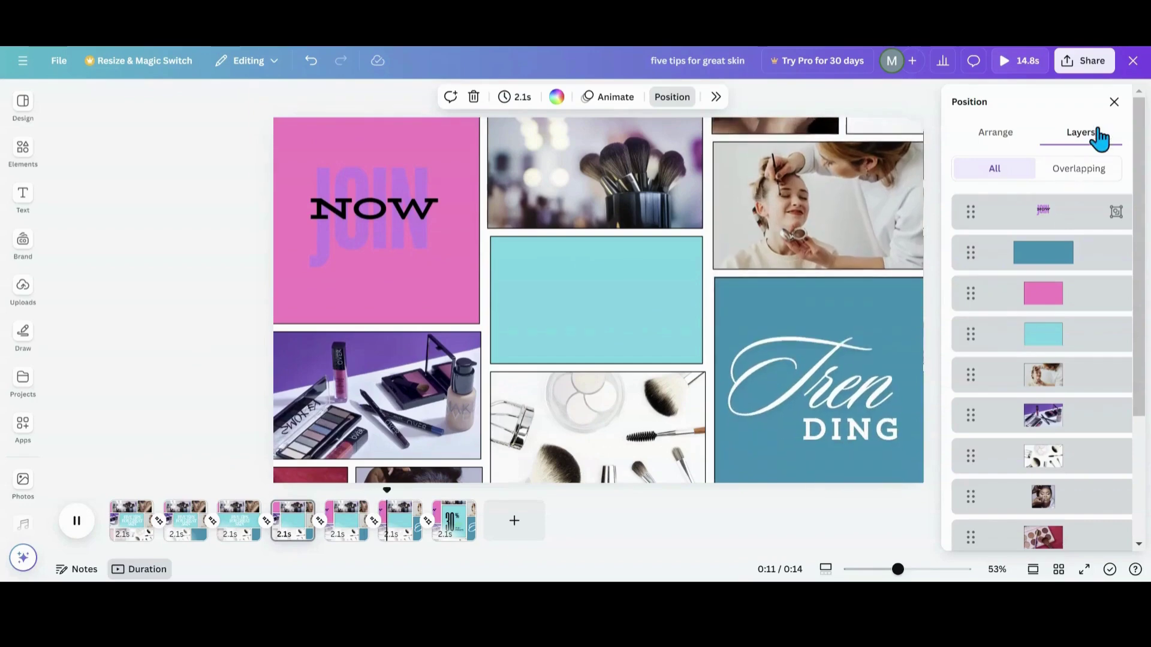
{"action": "left_click", "coordinate": [1114, 102]}
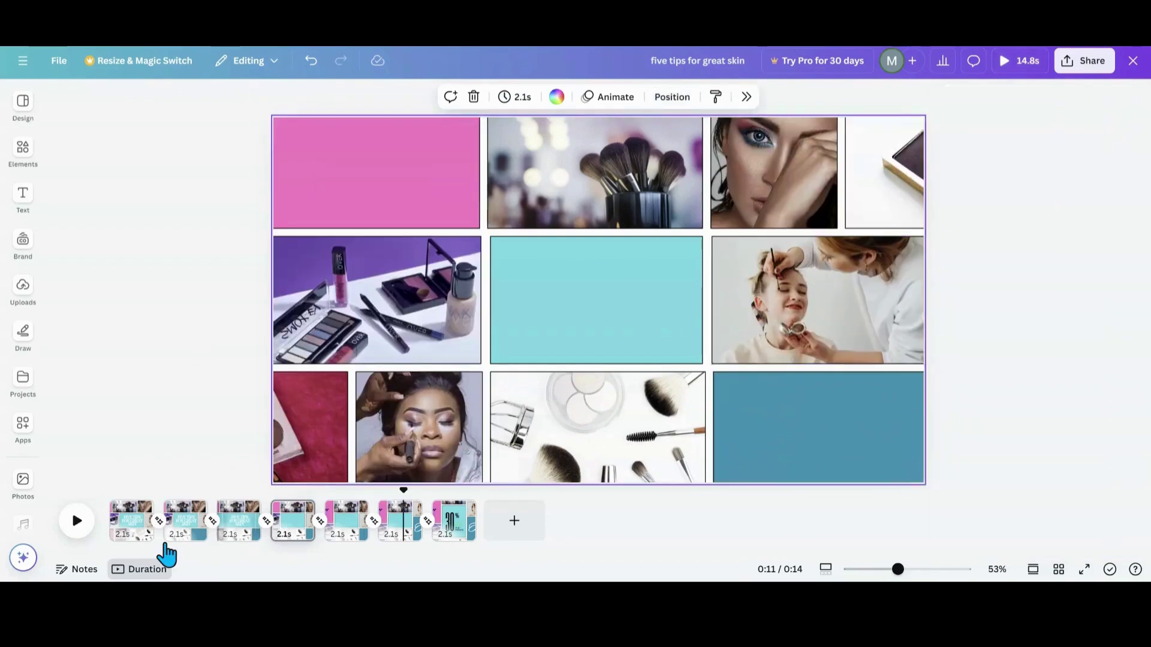
{"action": "left_click", "coordinate": [123, 520]}
{"action": "left_click", "coordinate": [76, 521]}
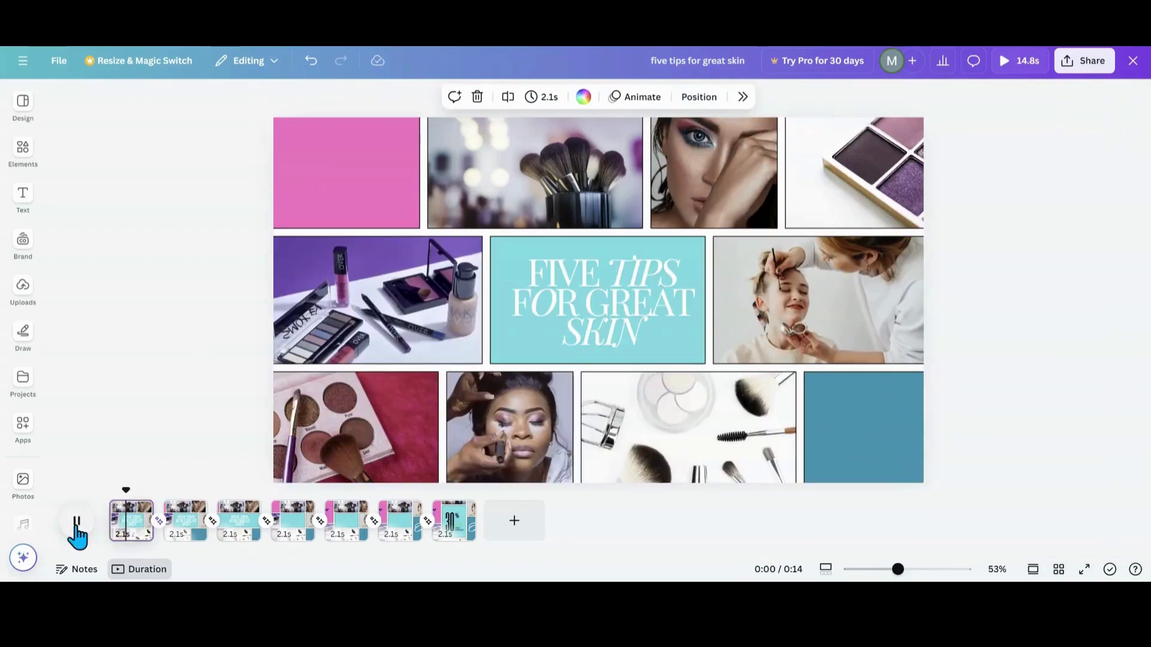